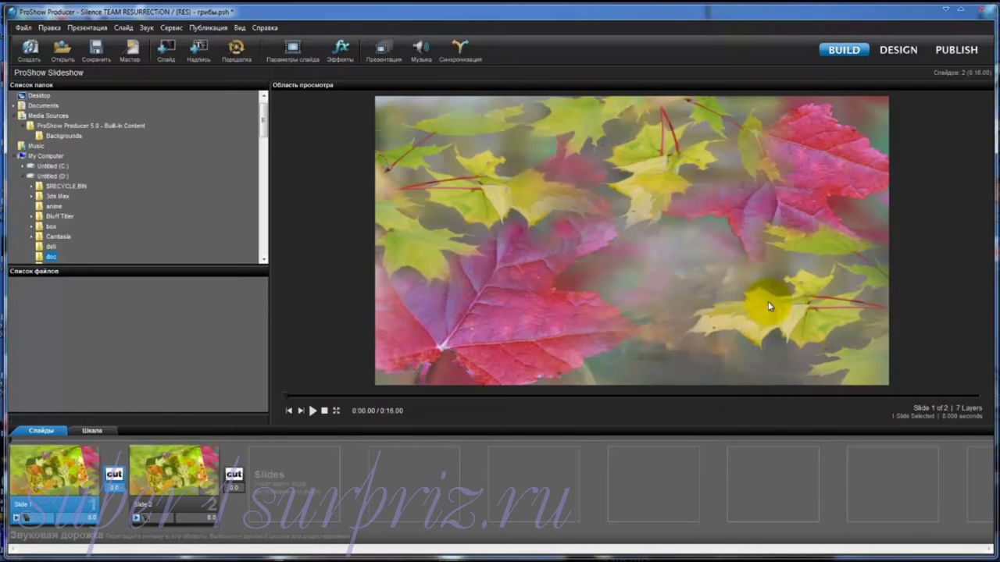
Play the slideshow from its beginning to preview the autumn leaf slides
left_click(312, 411)
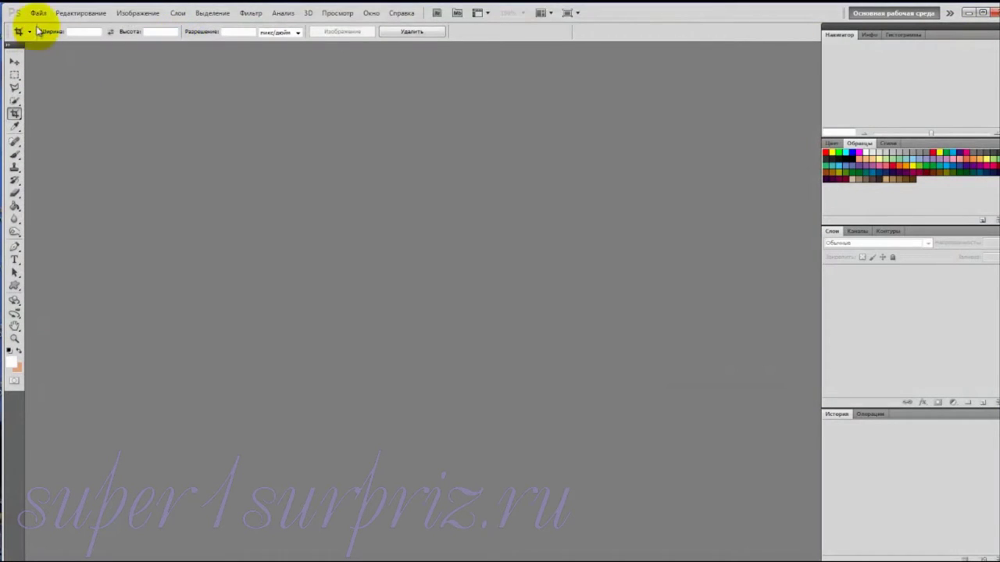
Switch to Photoshop and create a 1280 x 720 pixel RGB document at 72 pixels/inch with a transparent background
left_click(39, 13)
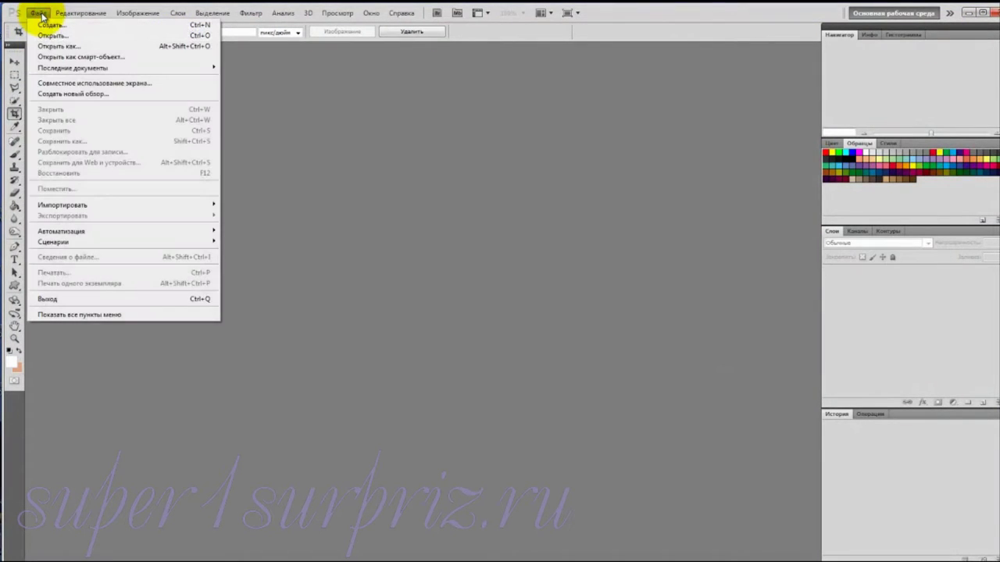
left_click(46, 24)
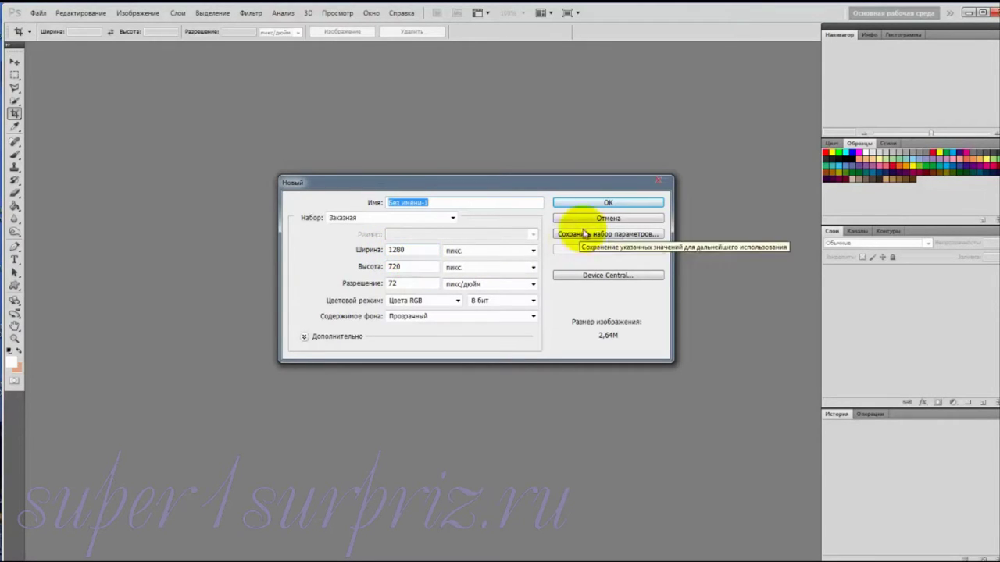
left_click(599, 204)
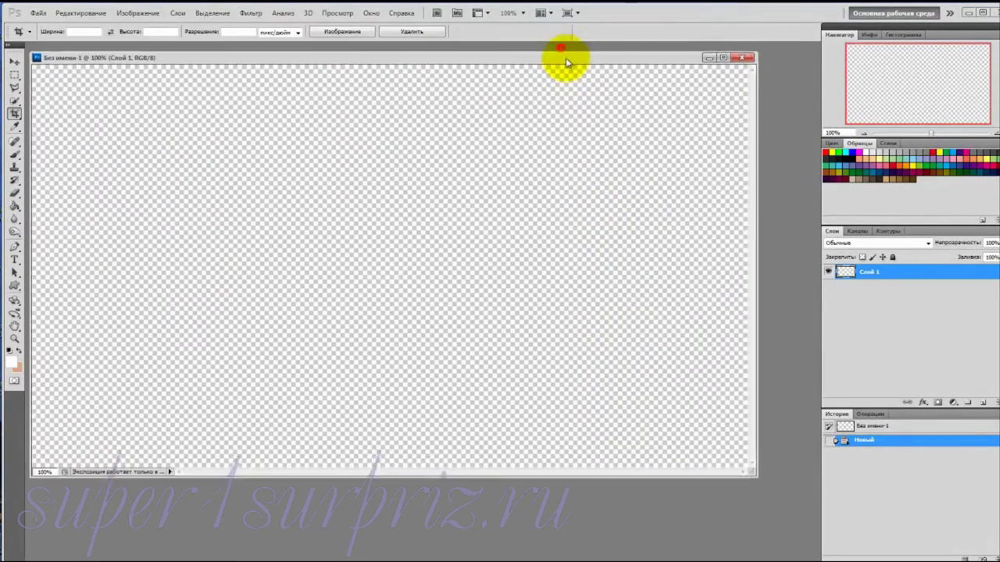
left_click_drag(566, 62, 575, 82)
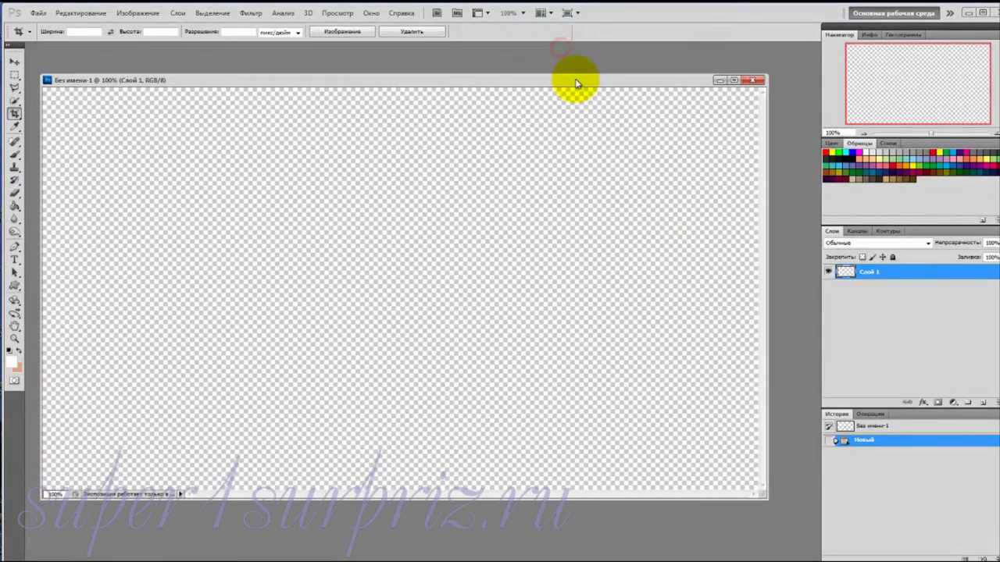
Open the maple leaf image 0_b6196_3fc242e2_orig.png from the маски осень folder and place its window over the blank canvas
left_click(40, 13)
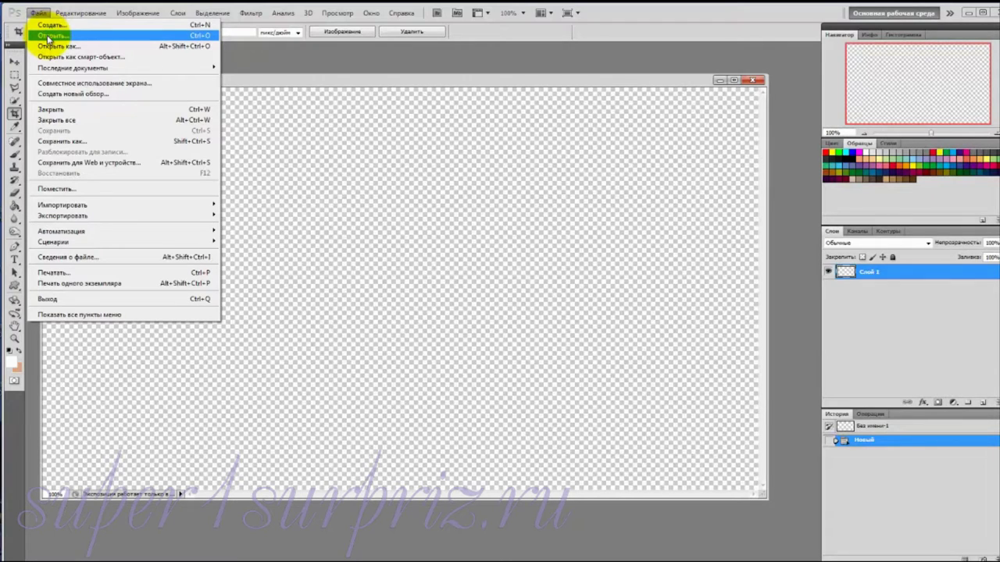
left_click(48, 36)
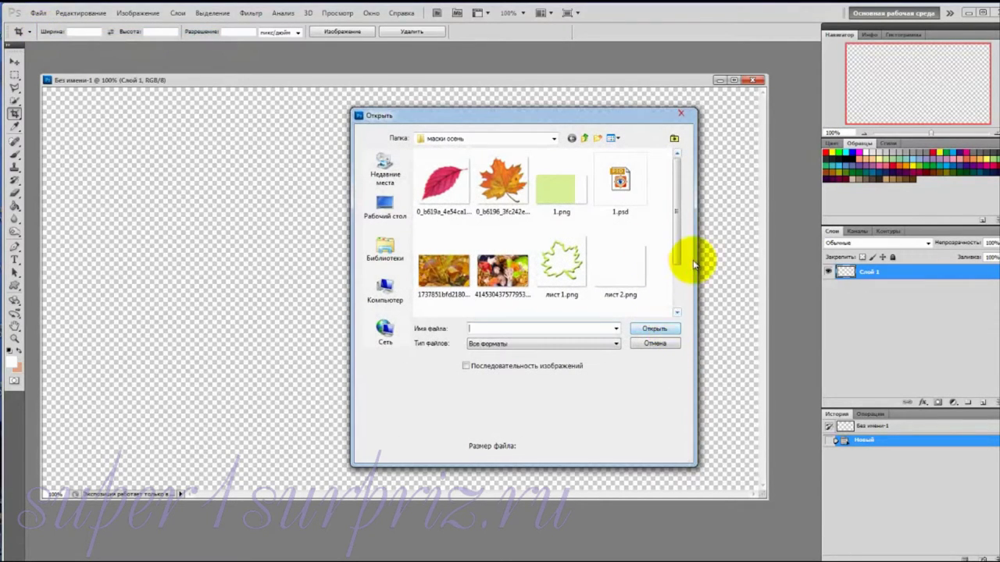
left_click(505, 185)
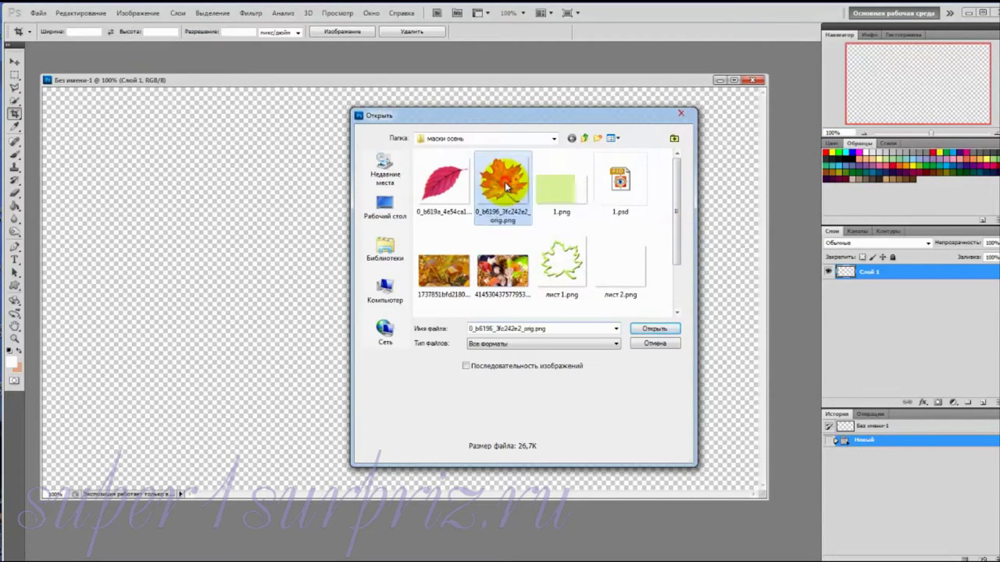
left_click(652, 330)
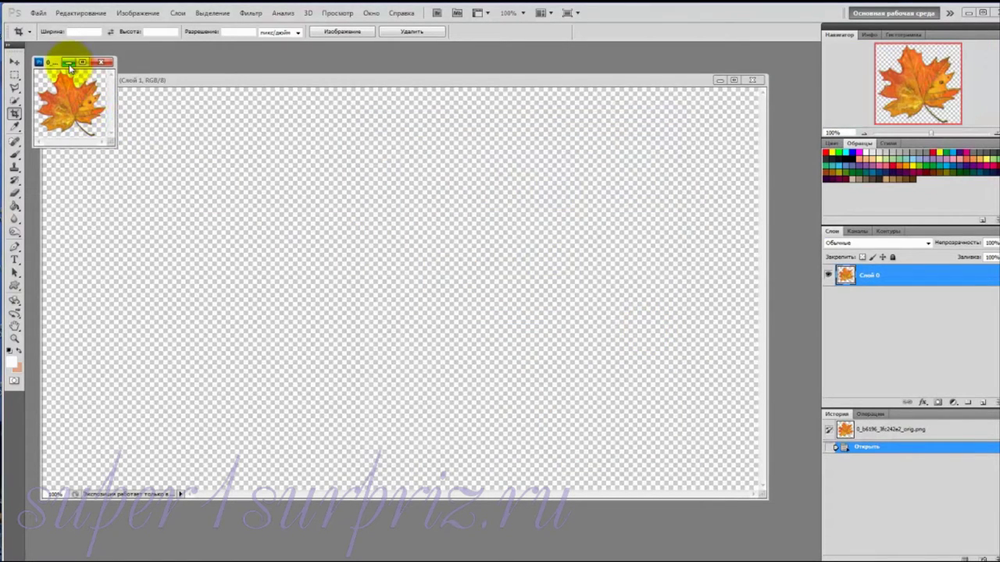
left_click_drag(60, 65, 384, 189)
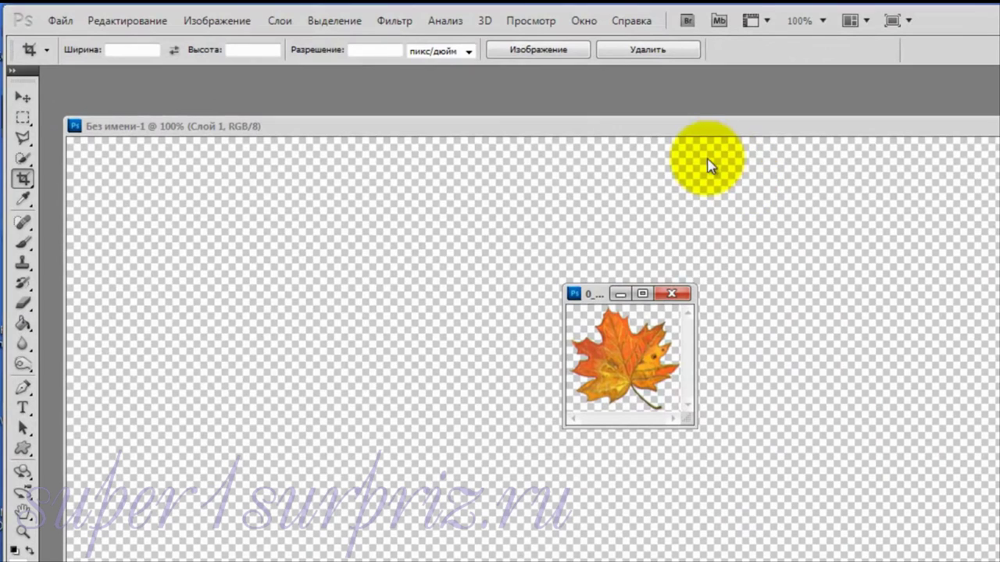
Load the transparency of Слой 0 as a new selection around the maple leaf
left_click(336, 21)
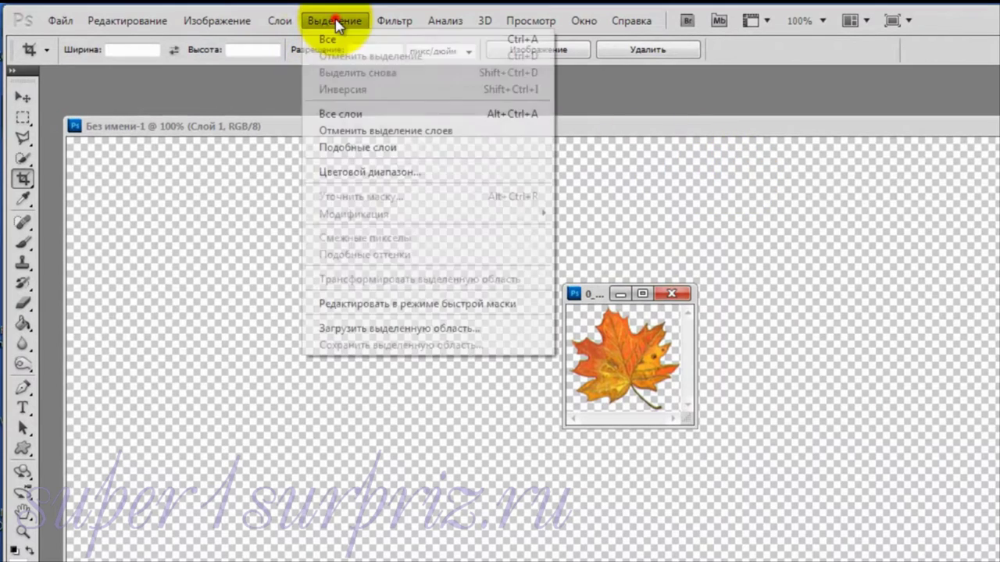
left_click(359, 332)
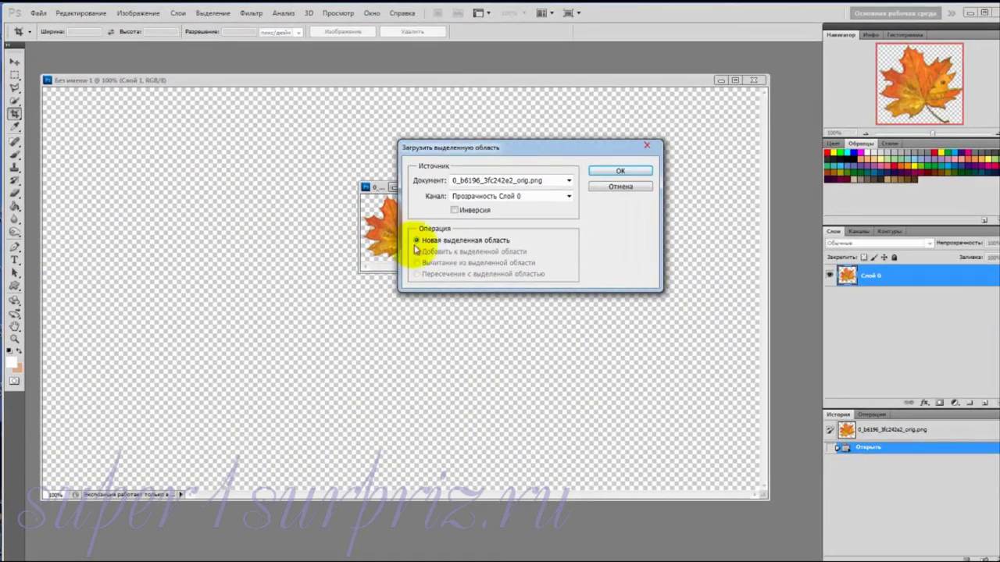
left_click(605, 173)
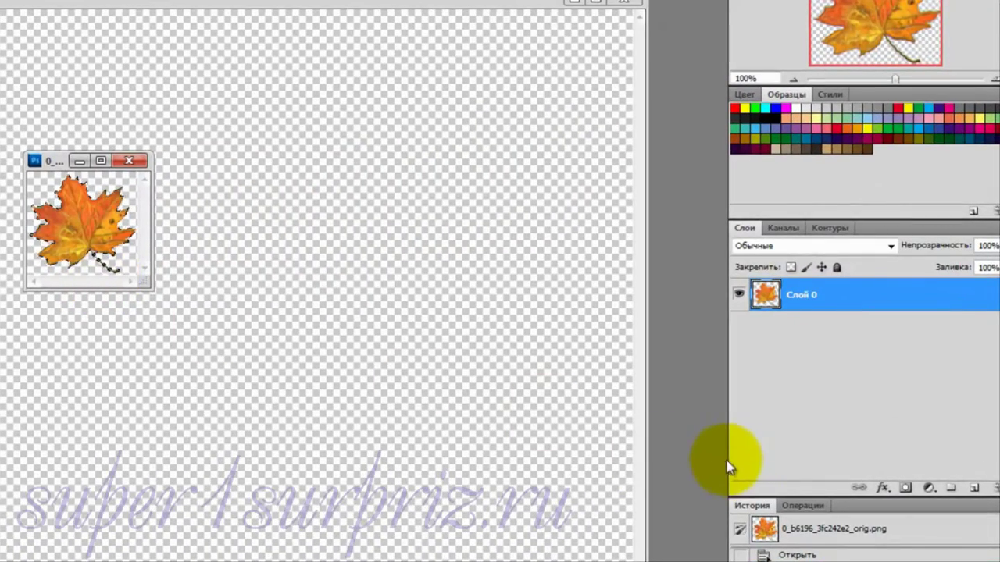
Add a new layer and fill the maple leaf selection with white using the Paint Bucket
left_click(976, 490)
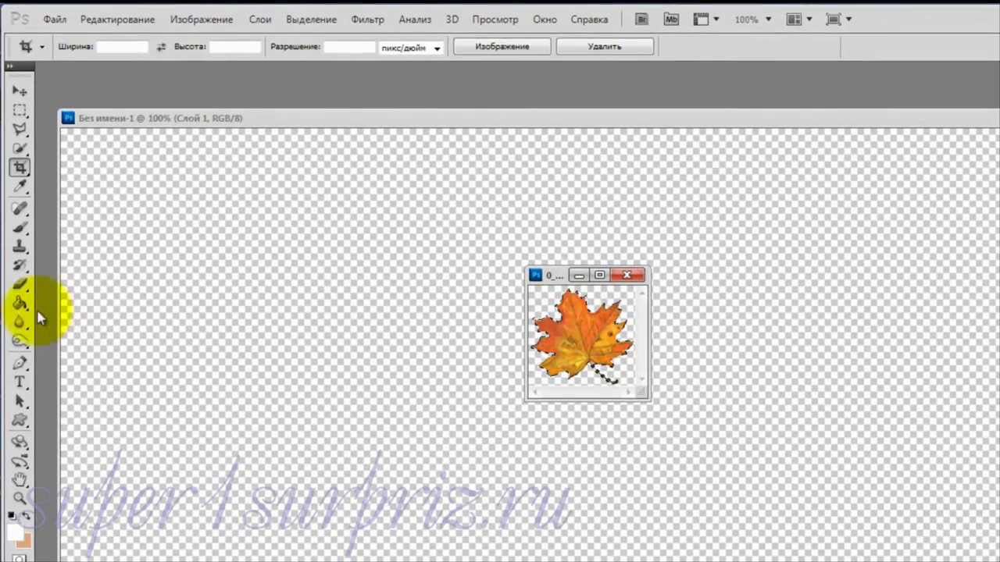
left_click(19, 305)
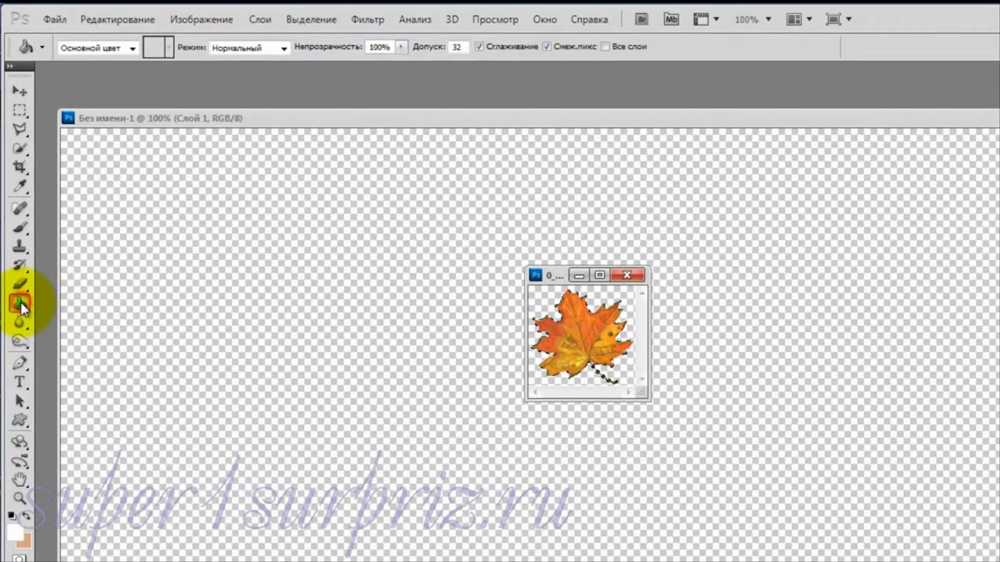
left_click(548, 308)
left_click(578, 337)
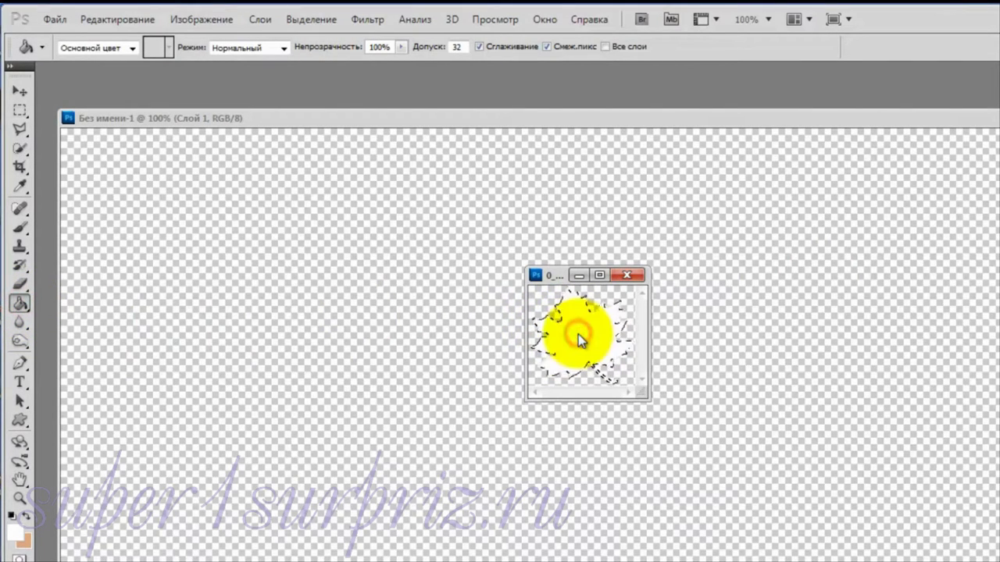
left_click(631, 389)
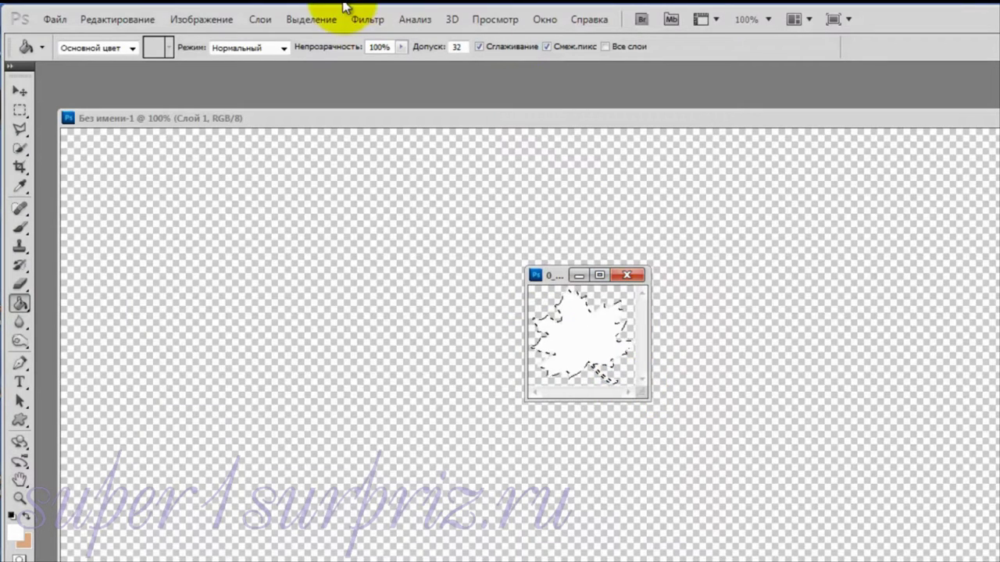
Deselect the leaf outline and hide the original maple leaf layer Слой 0
left_click(307, 18)
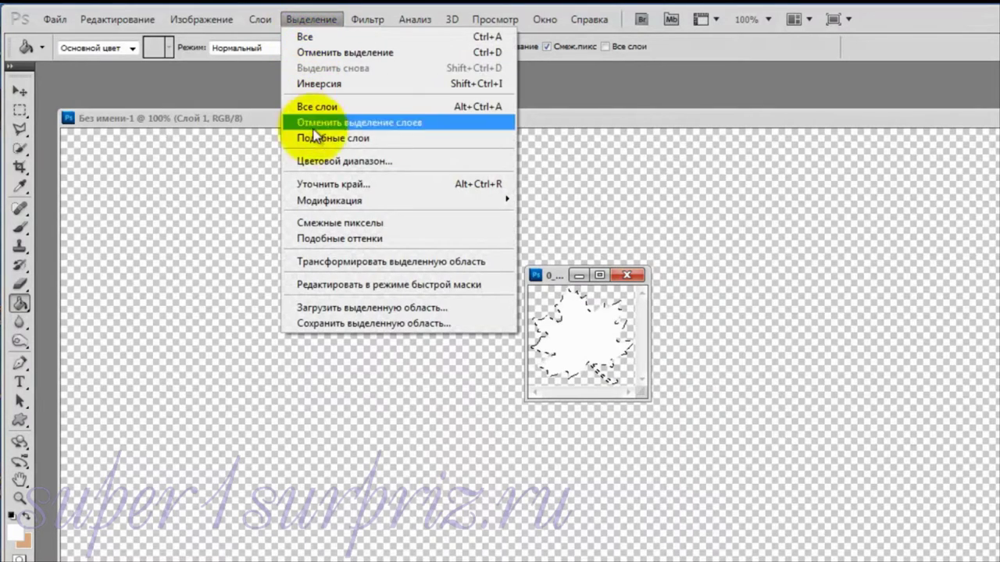
left_click(318, 53)
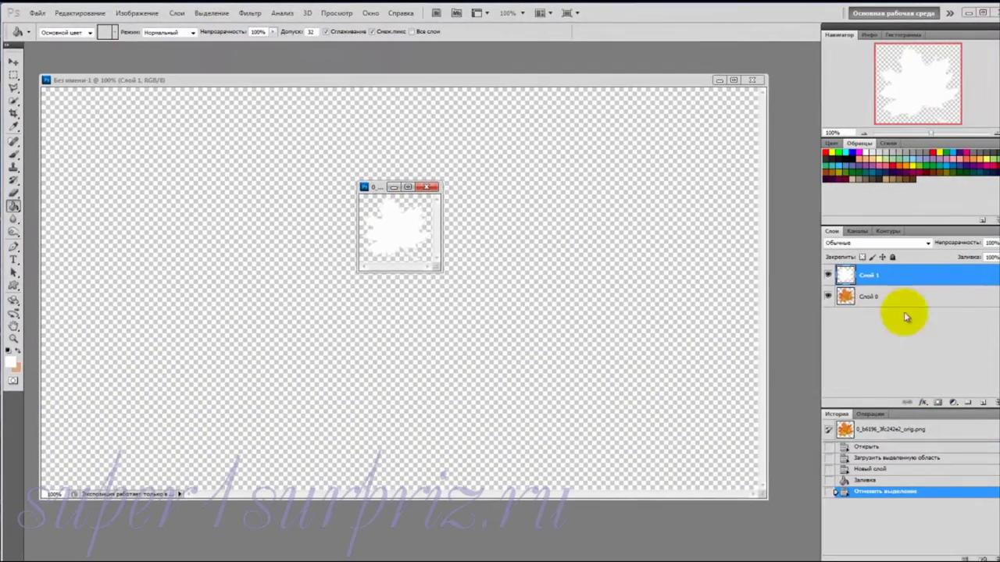
left_click(830, 297)
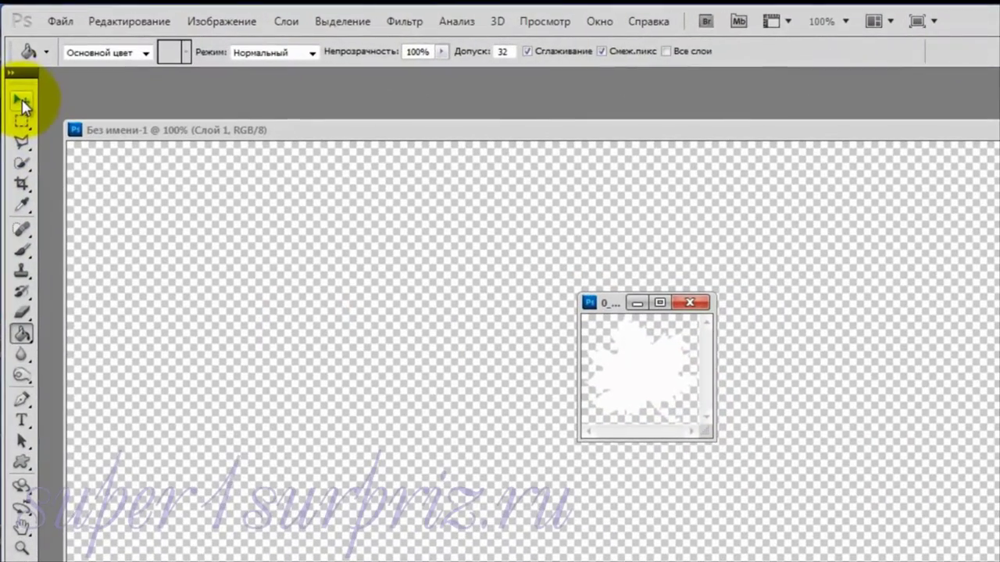
left_click(61, 22)
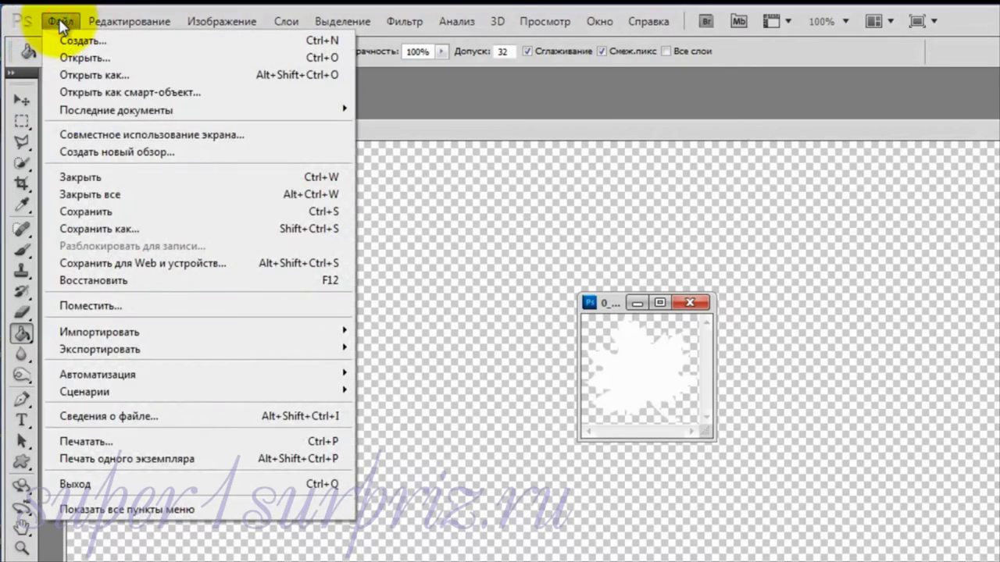
left_click(100, 229)
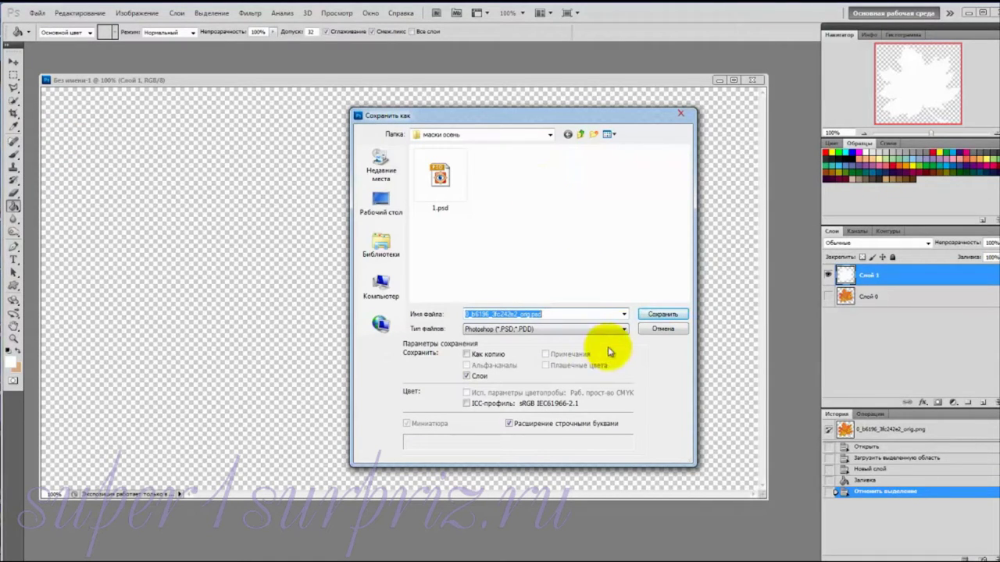
left_click(624, 329)
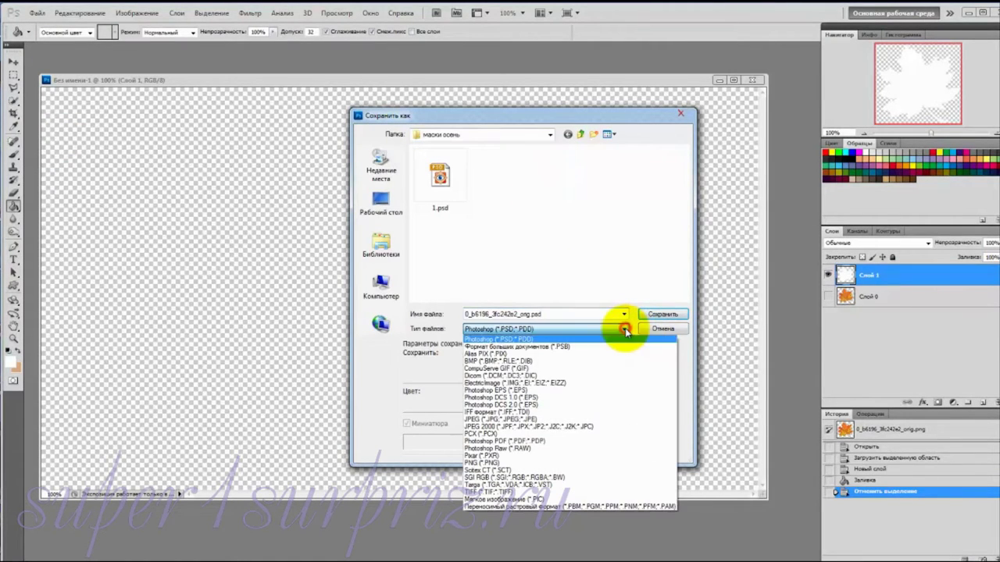
left_click(607, 462)
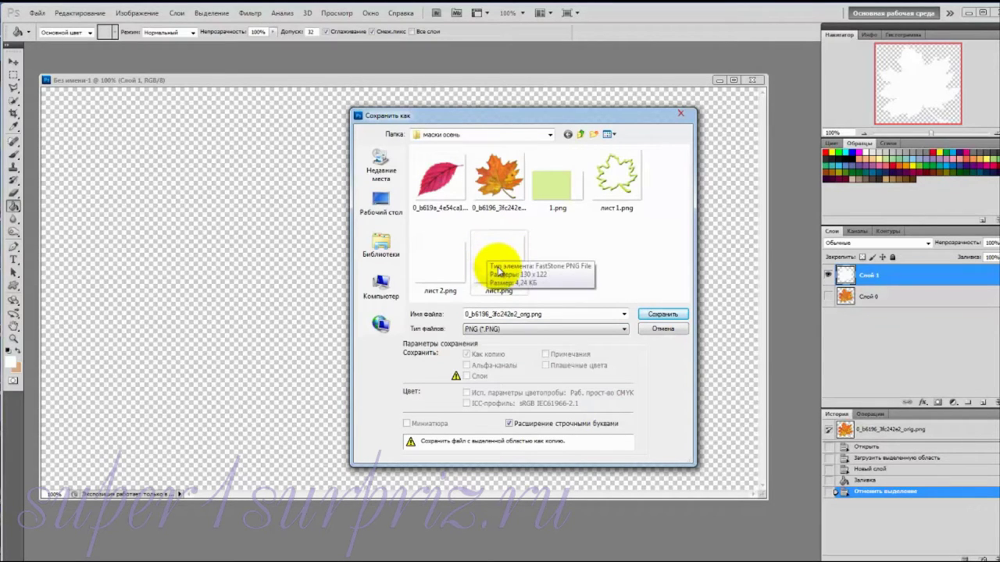
left_click(684, 115)
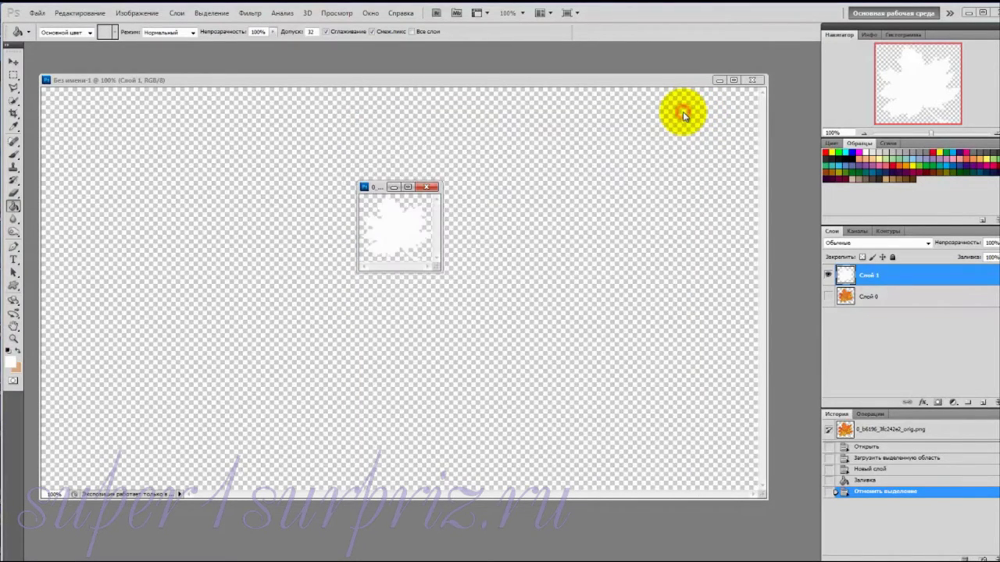
Close the maple leaf document without saving its changes
left_click(432, 188)
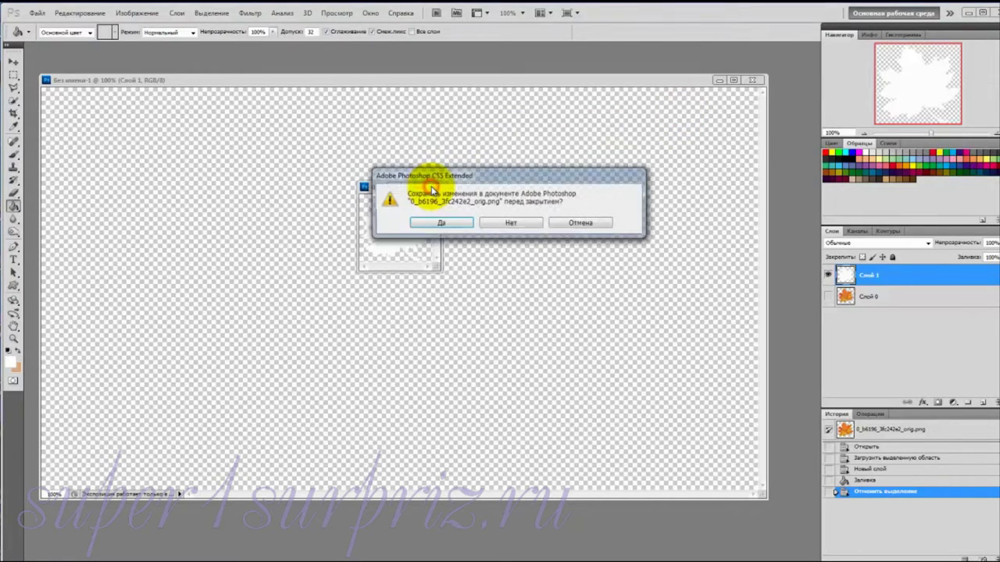
left_click(531, 225)
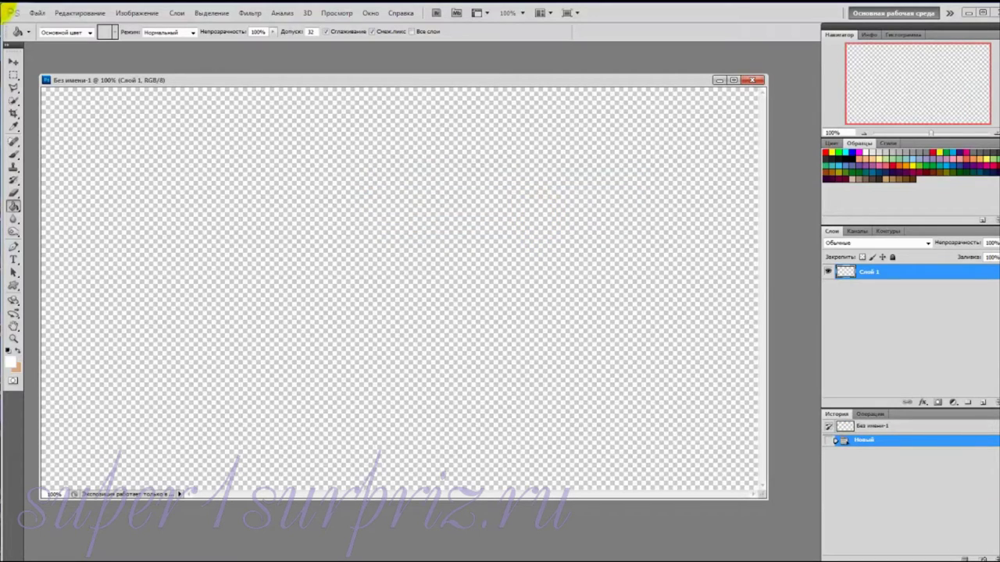
Open the red leaf image 0_b619a_4e54ca1b_orig.png and place its window over the middle of the blank canvas
left_click(36, 13)
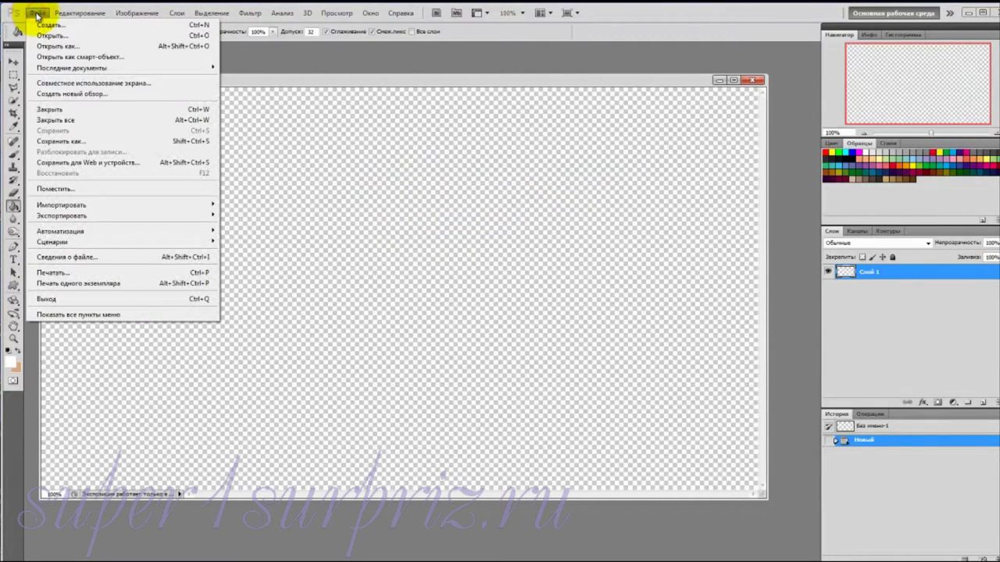
left_click(46, 35)
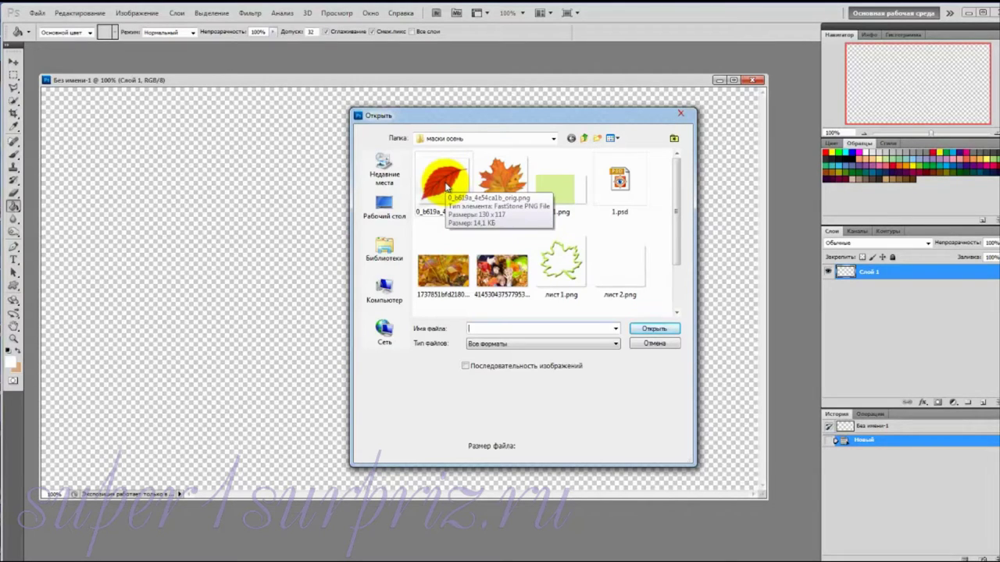
left_click(445, 186)
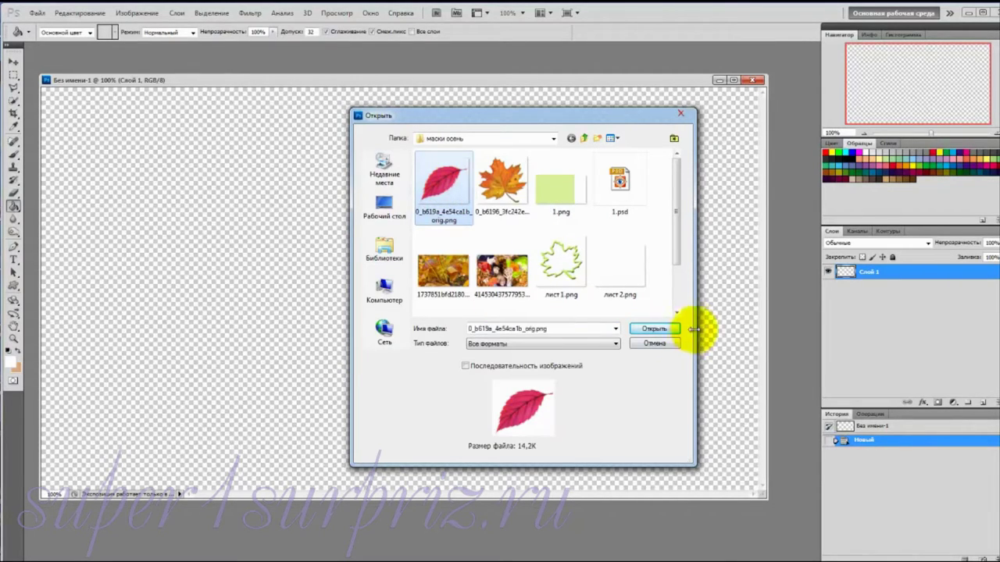
left_click(661, 329)
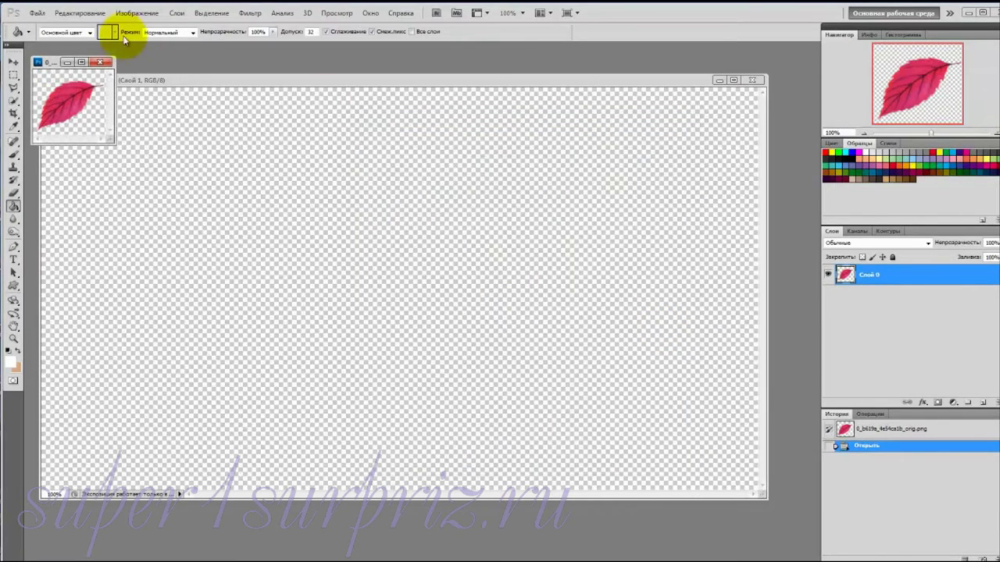
left_click_drag(60, 65, 407, 236)
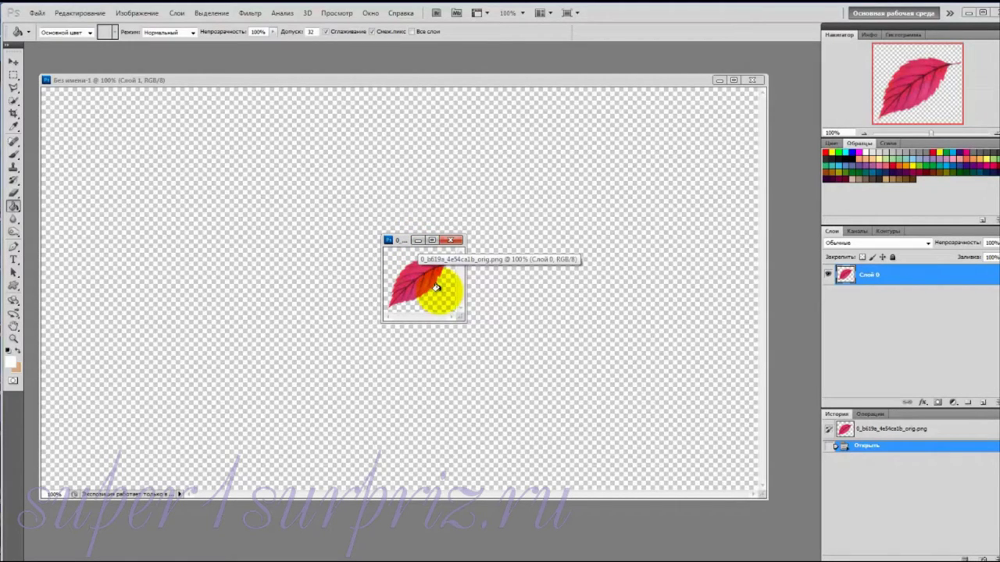
Load the transparency of Слой 0 as a new selection around the red leaf
left_click(205, 15)
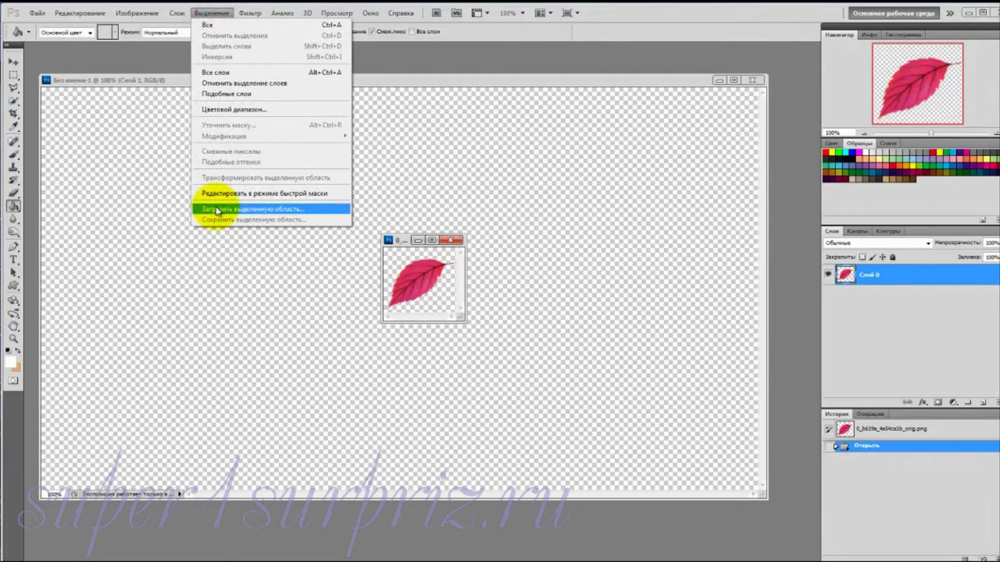
left_click(217, 210)
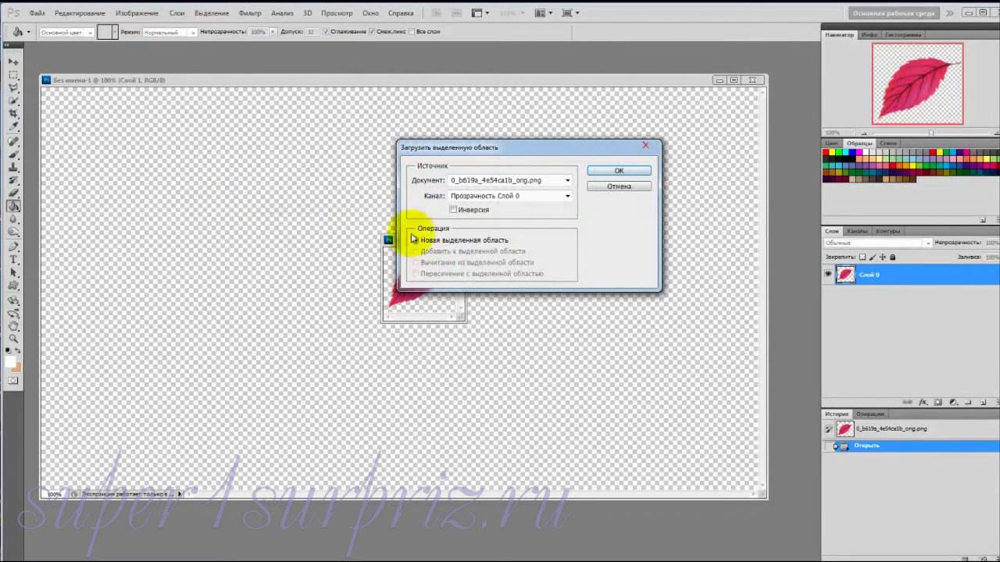
left_click(595, 169)
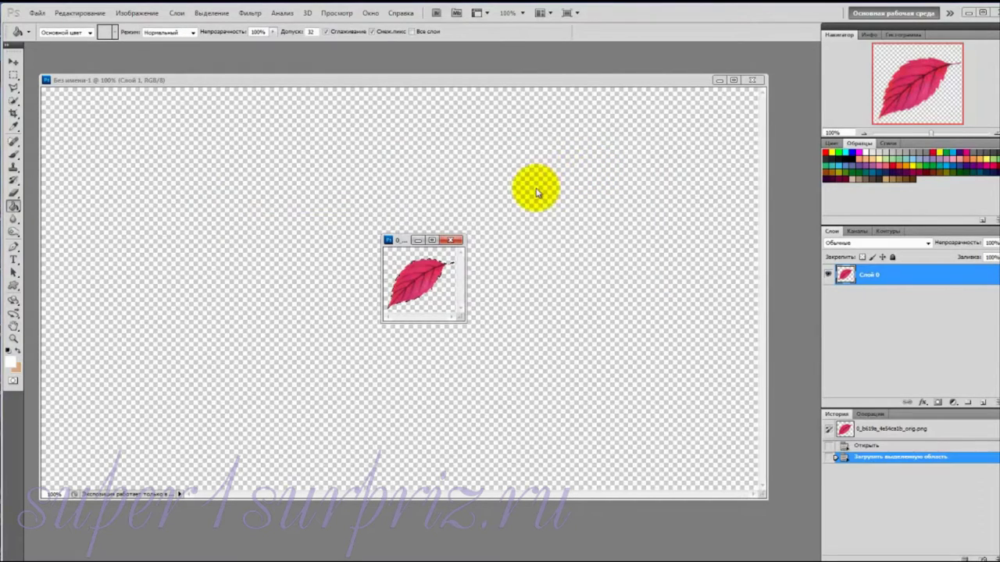
Create a new layer above Слой 0 and fill the leaf-shaped selection on it with white
left_click(983, 403)
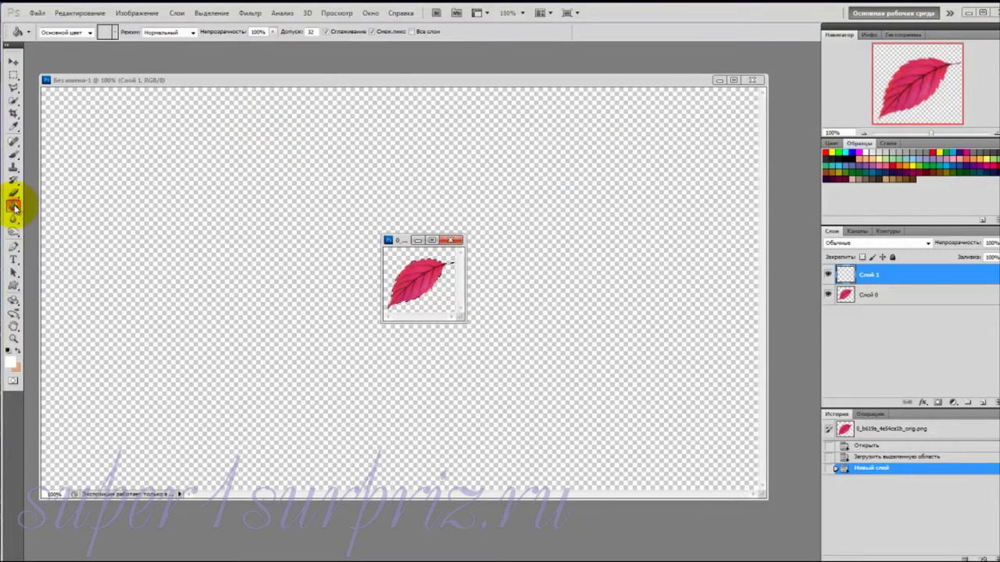
left_click(395, 283)
left_click(418, 273)
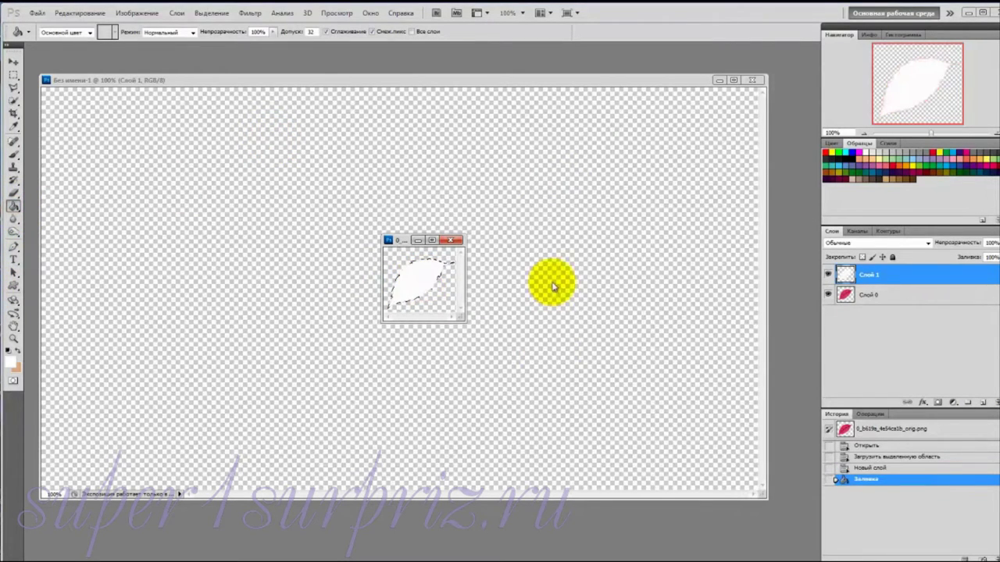
Hide the original red leaf layer Слой 0 and deselect the leaf outline
left_click(829, 296)
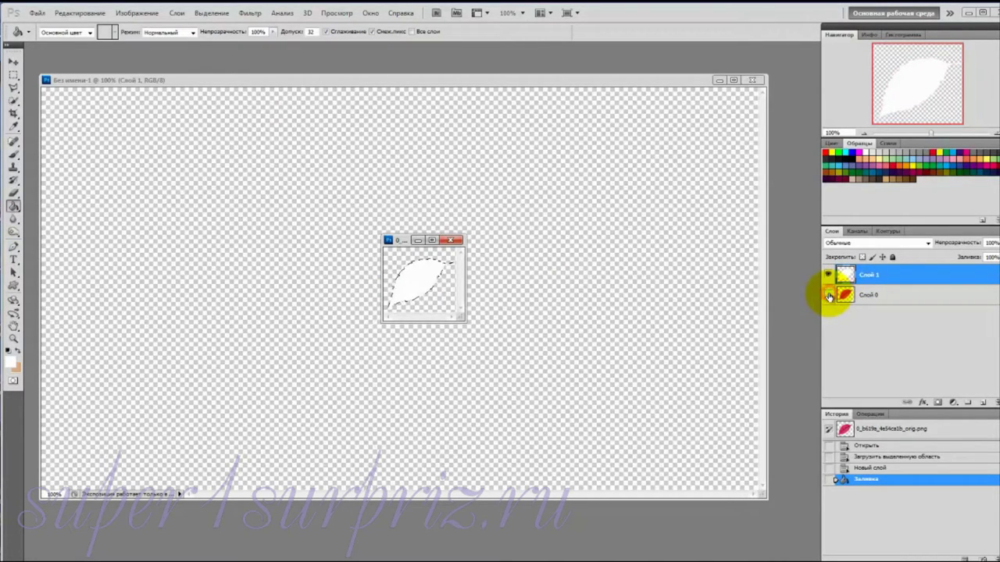
left_click(203, 14)
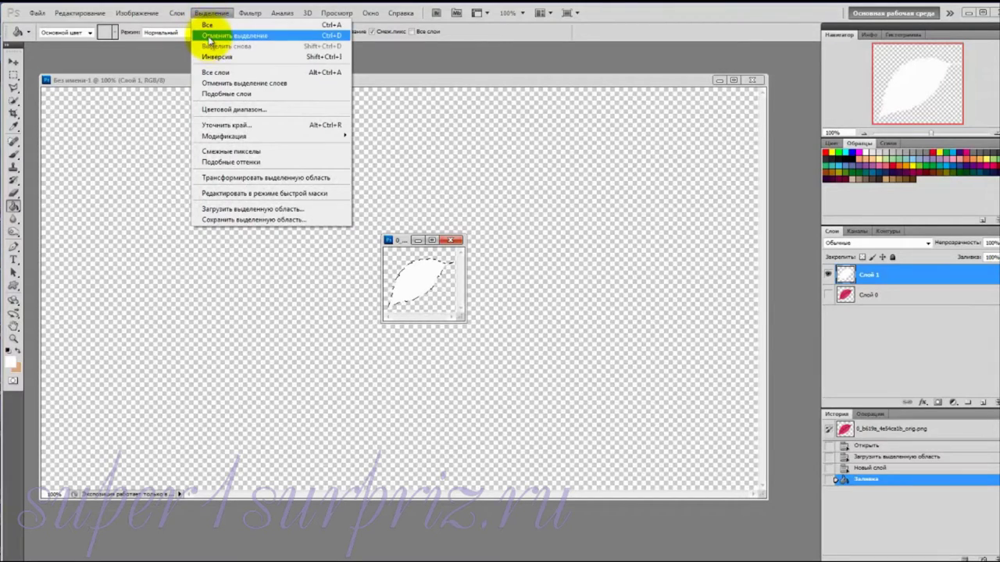
left_click(208, 36)
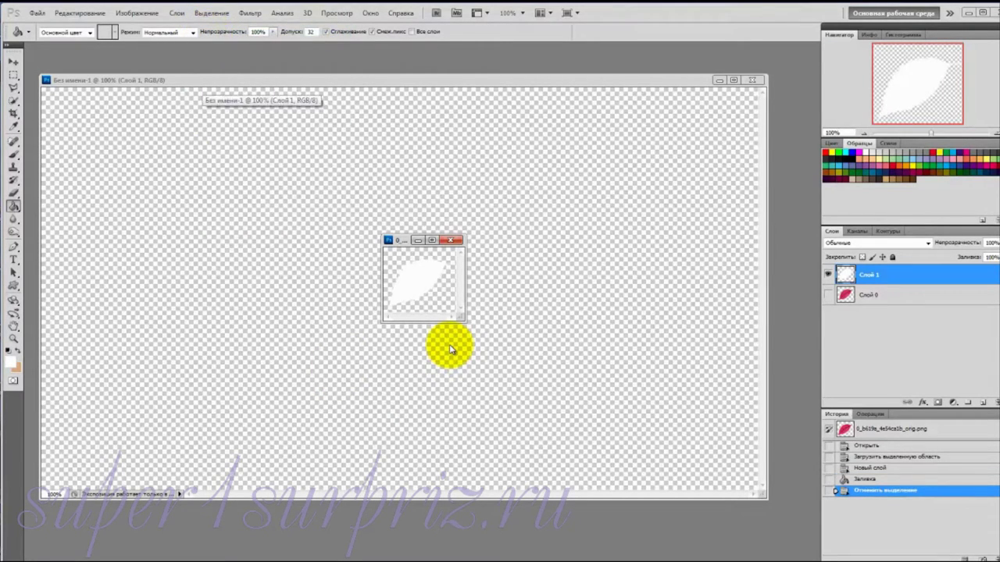
Close the document 0_b619a_4e54ca1b_orig.png without saving its changes
left_click(452, 241)
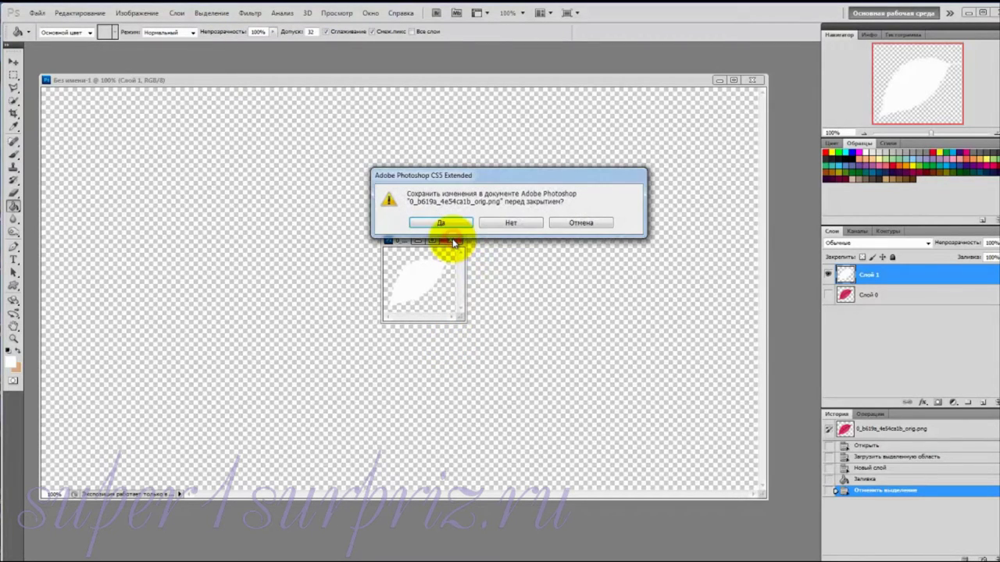
left_click(507, 223)
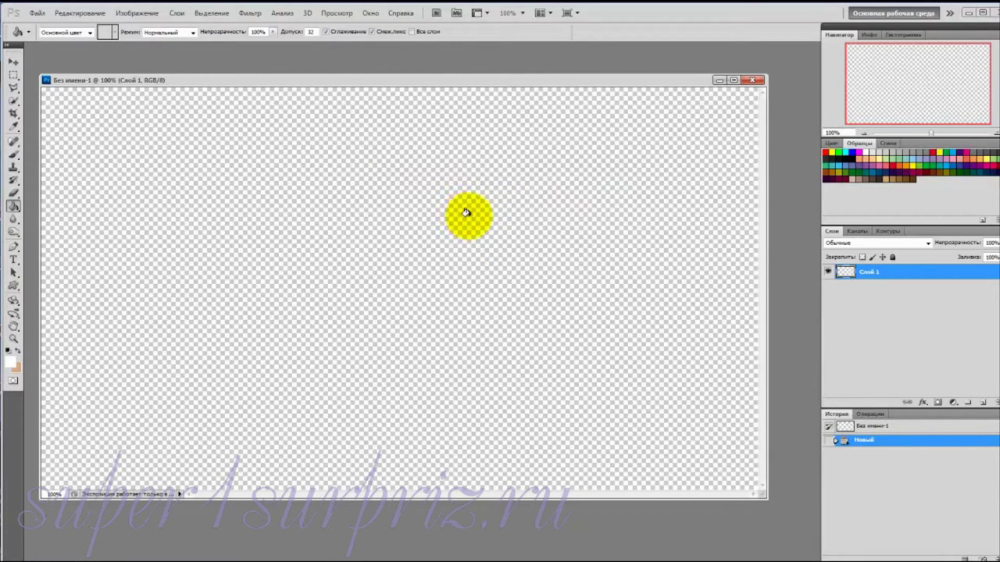
Open the autumn photo 4145304375779539.jpg from the маски осень folder
left_click(36, 14)
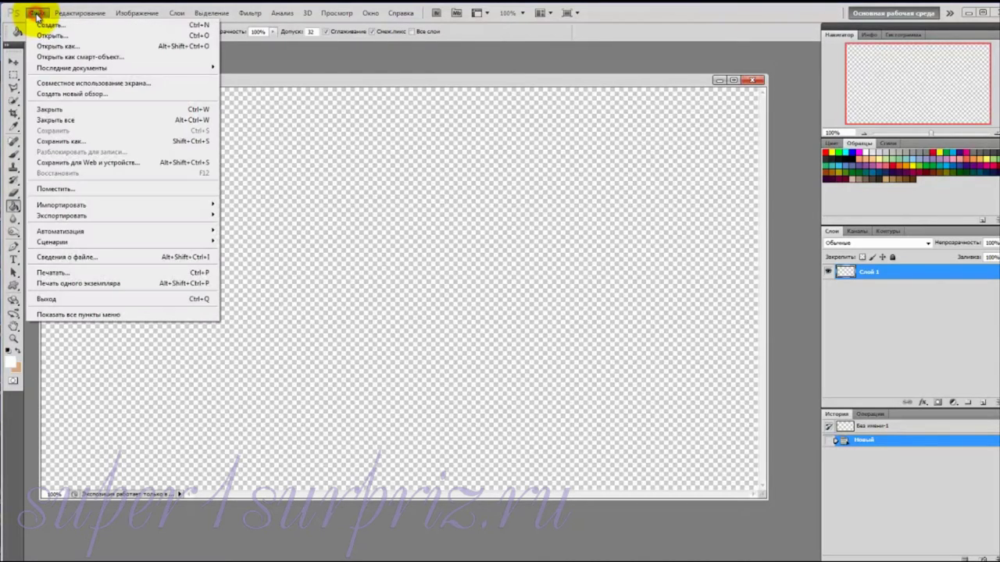
left_click(44, 36)
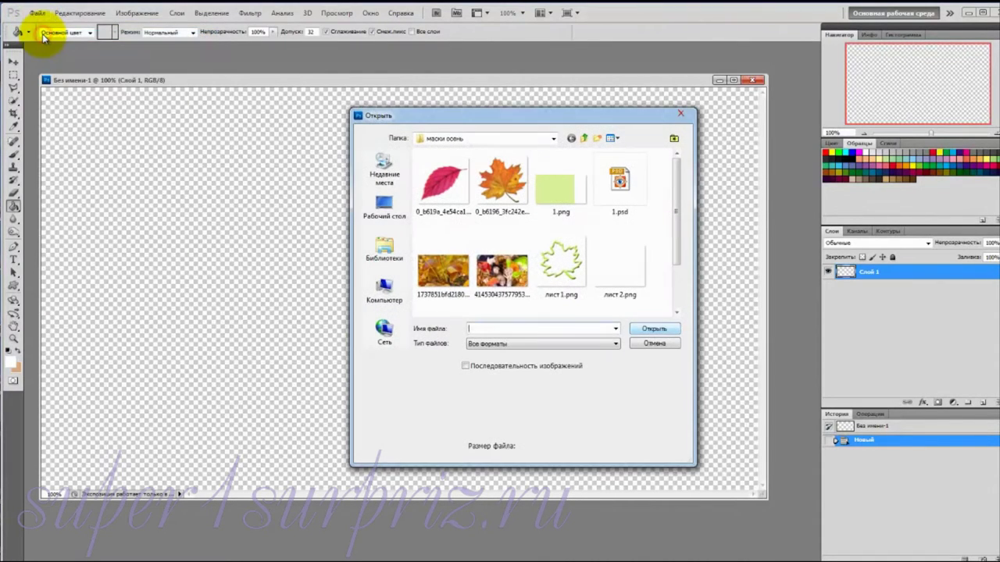
left_click(506, 280)
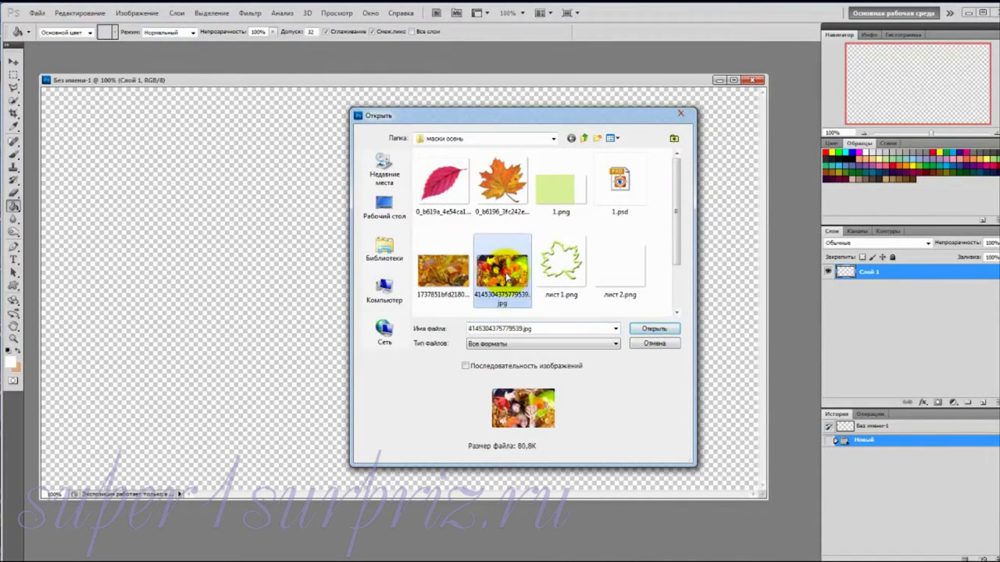
left_click(661, 330)
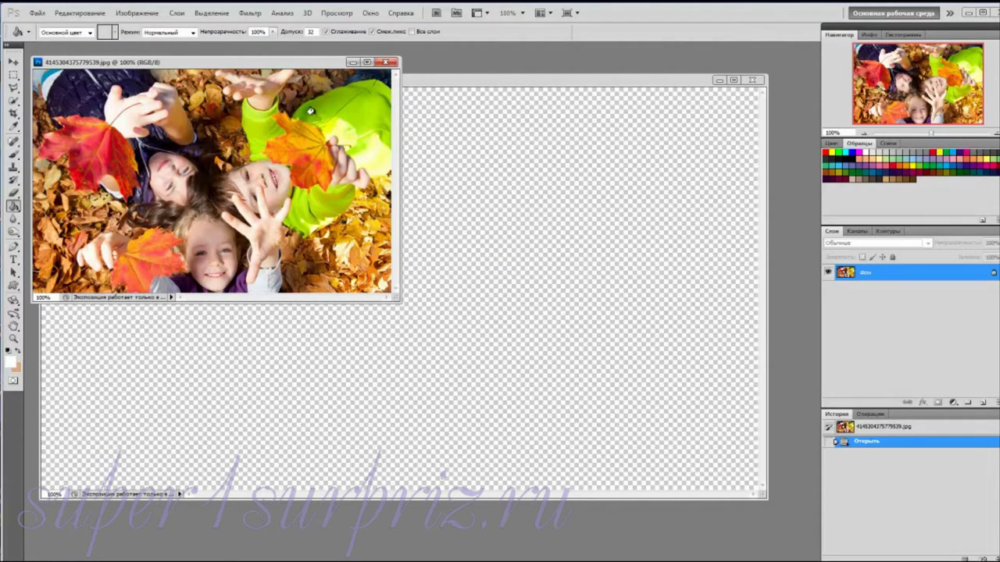
Sample the bright green of the child's jacket in the photo and fill the blank canvas Без имени-1 with it
left_click(13, 126)
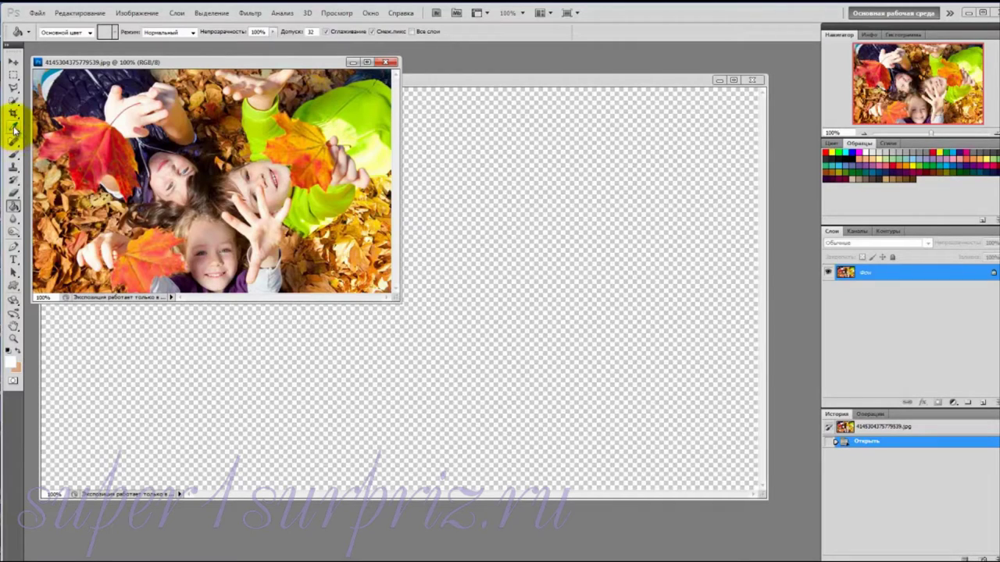
left_click(362, 105)
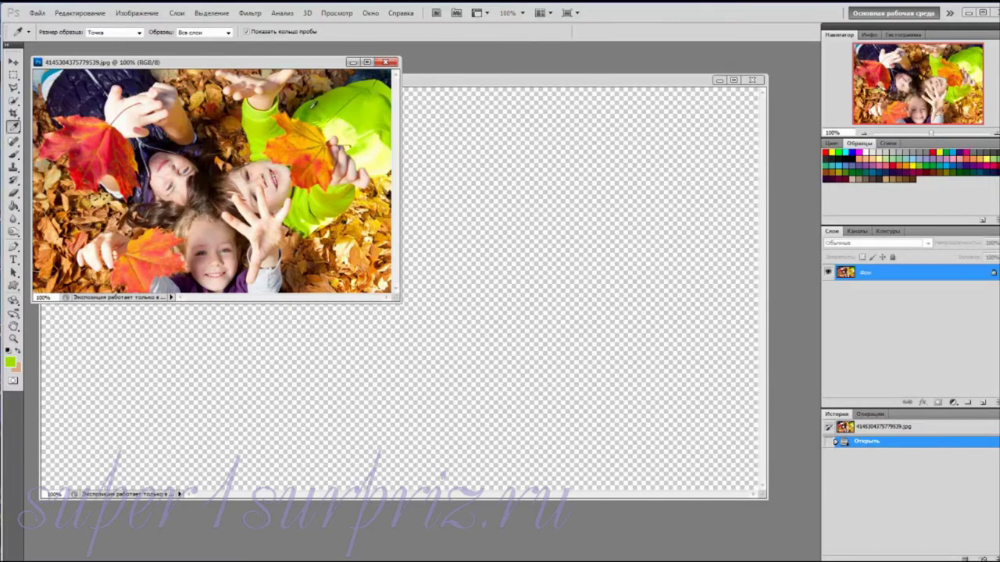
key("g")
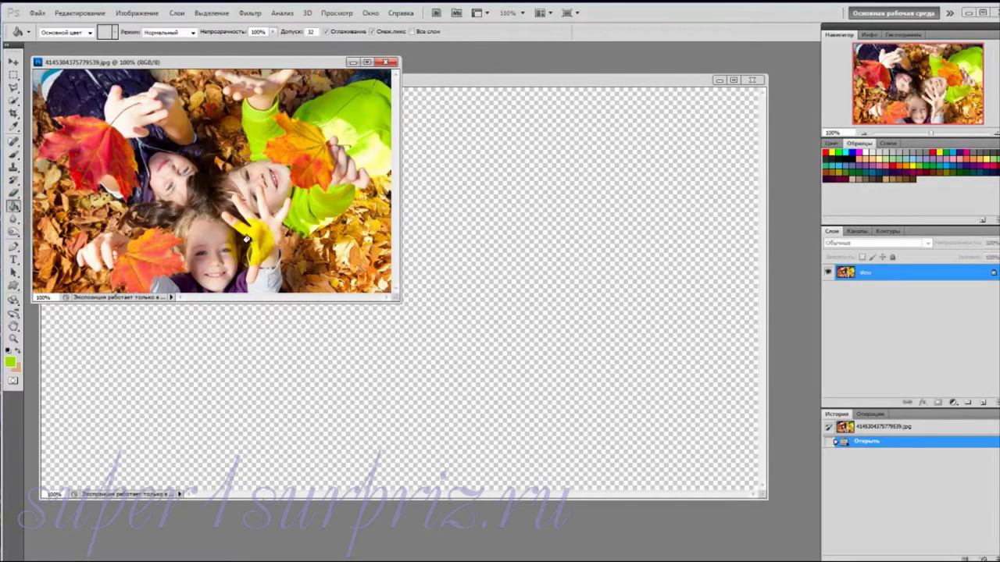
left_click(461, 341)
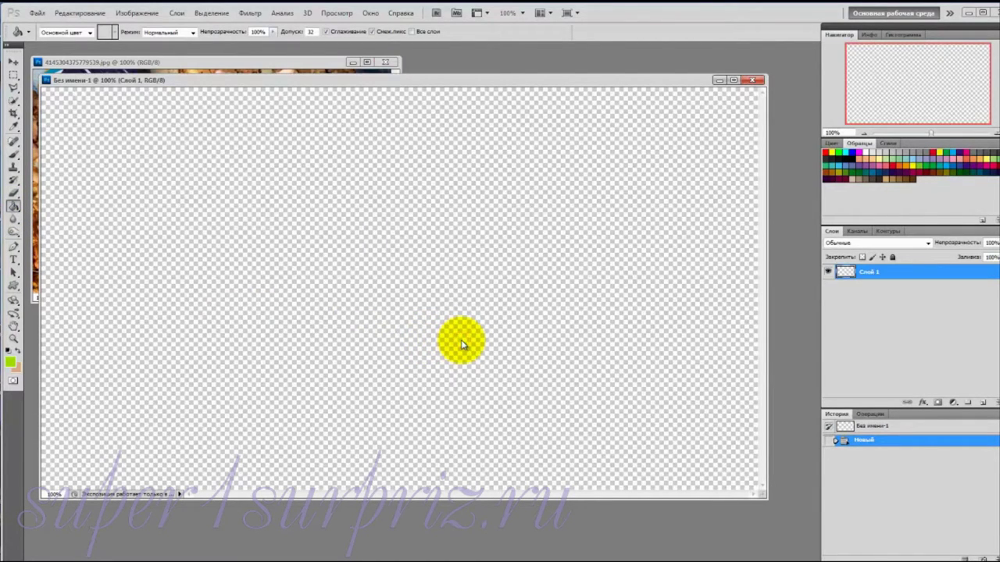
left_click(262, 242)
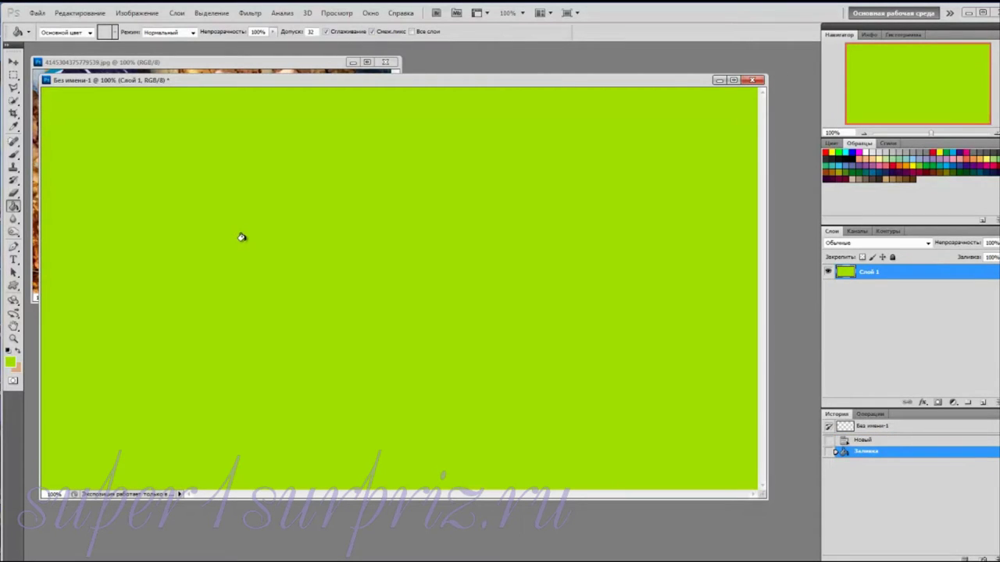
Cut away a full-height rectangular strip along the right edge of the green fill and clear the selection
key("m")
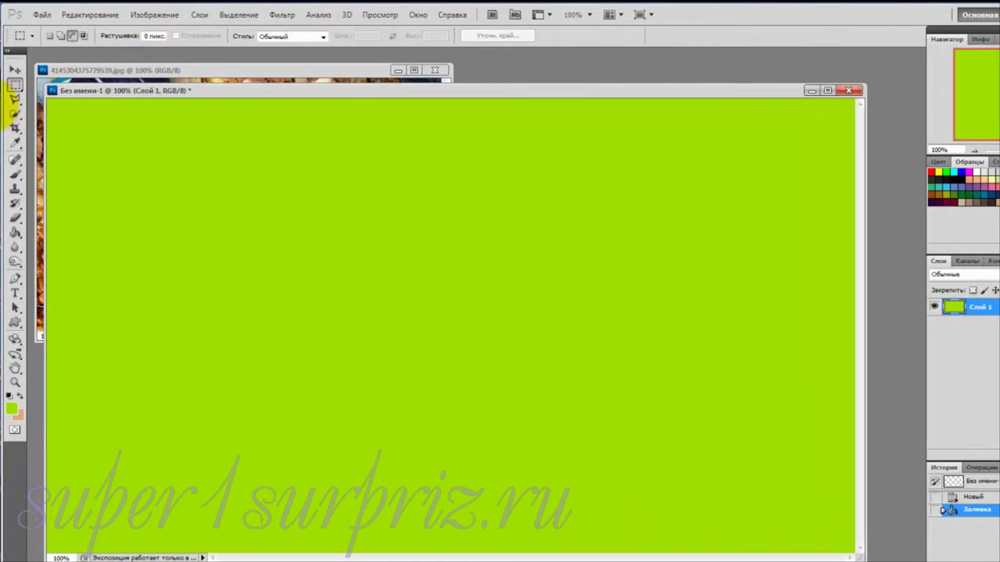
left_click(15, 84)
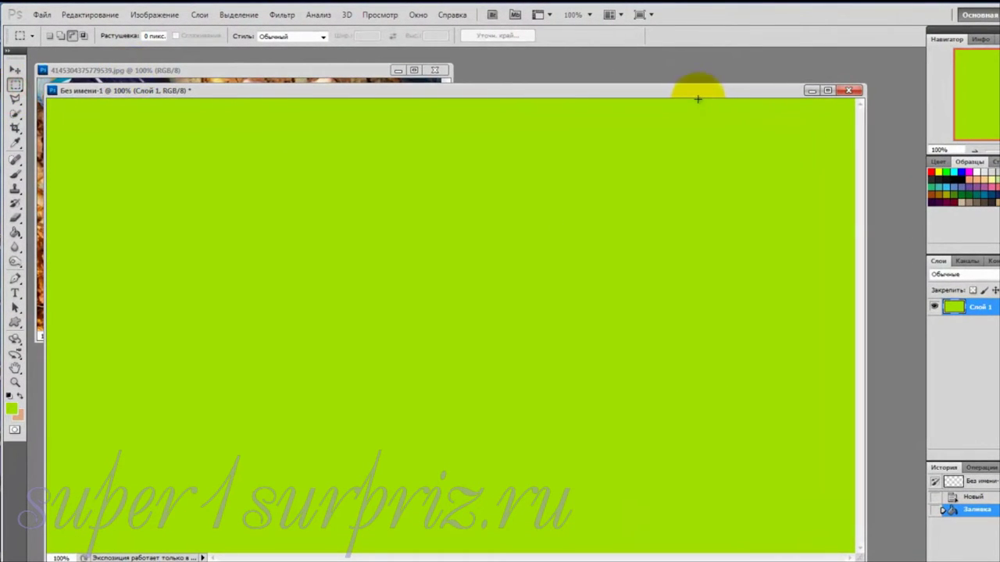
left_click_drag(698, 99, 855, 552)
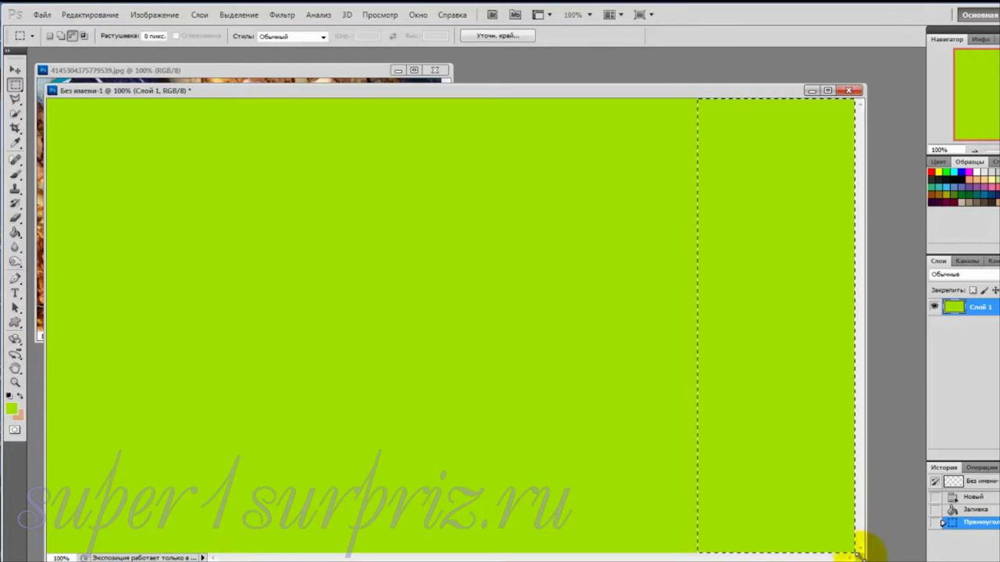
key("Delete")
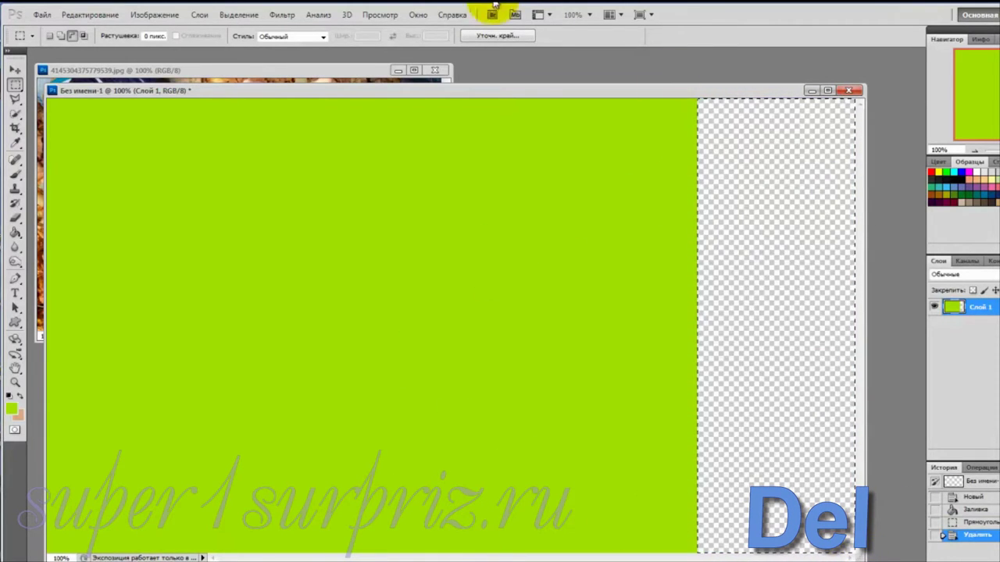
left_click(244, 16)
left_click(250, 39)
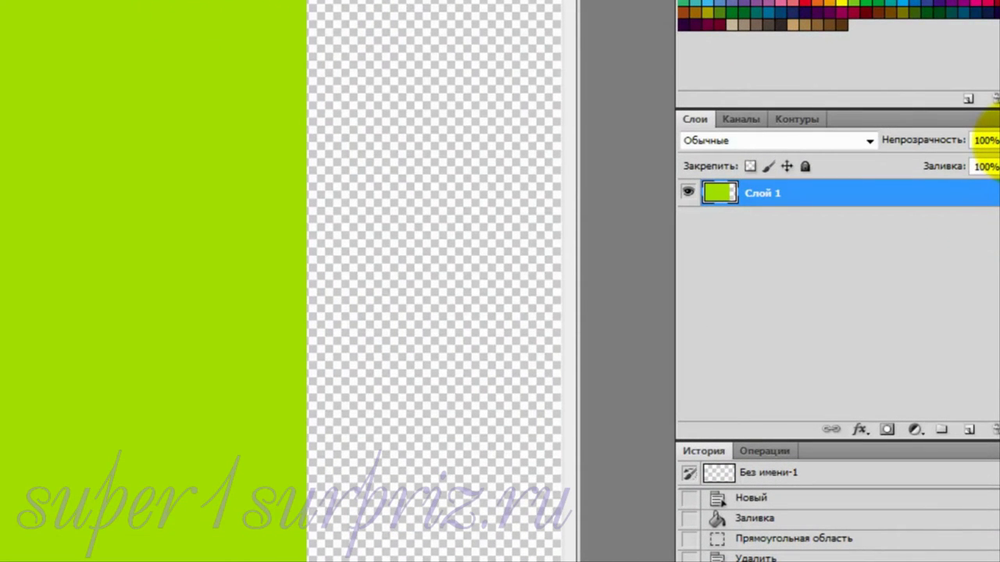
Lower the opacity of the green layer Слой 1 to 59%
left_click(994, 140)
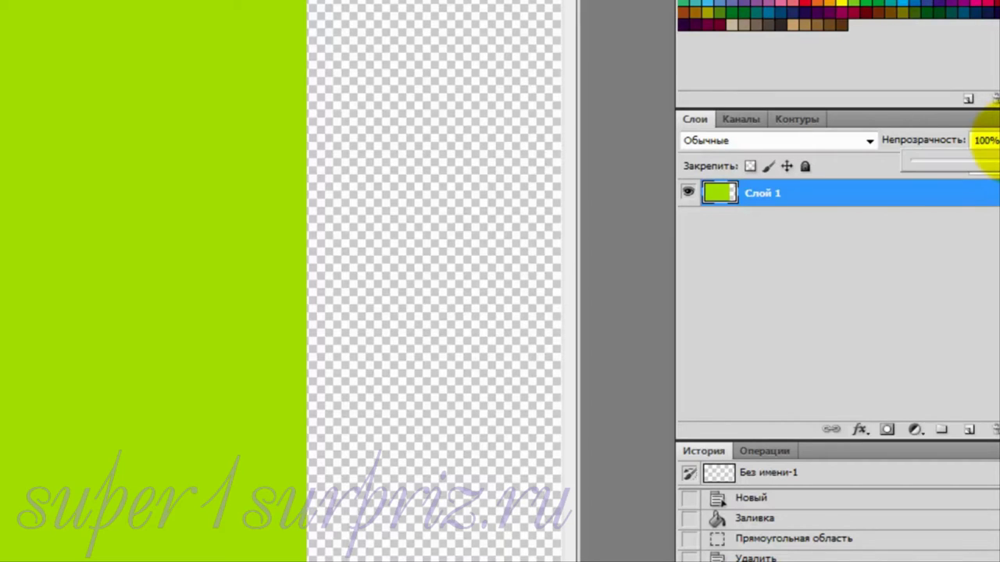
left_click_drag(996, 162, 971, 157)
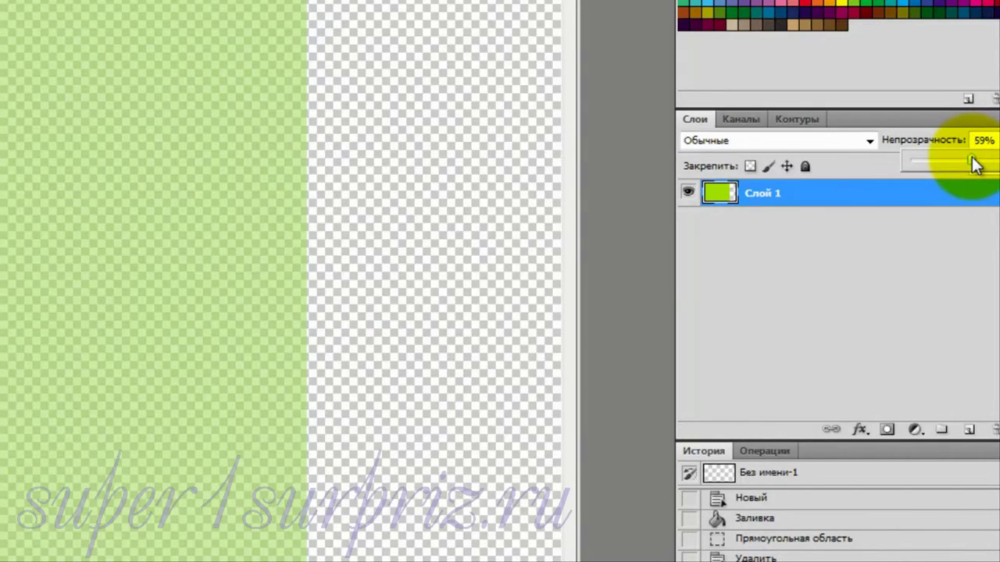
left_click_drag(973, 162, 974, 158)
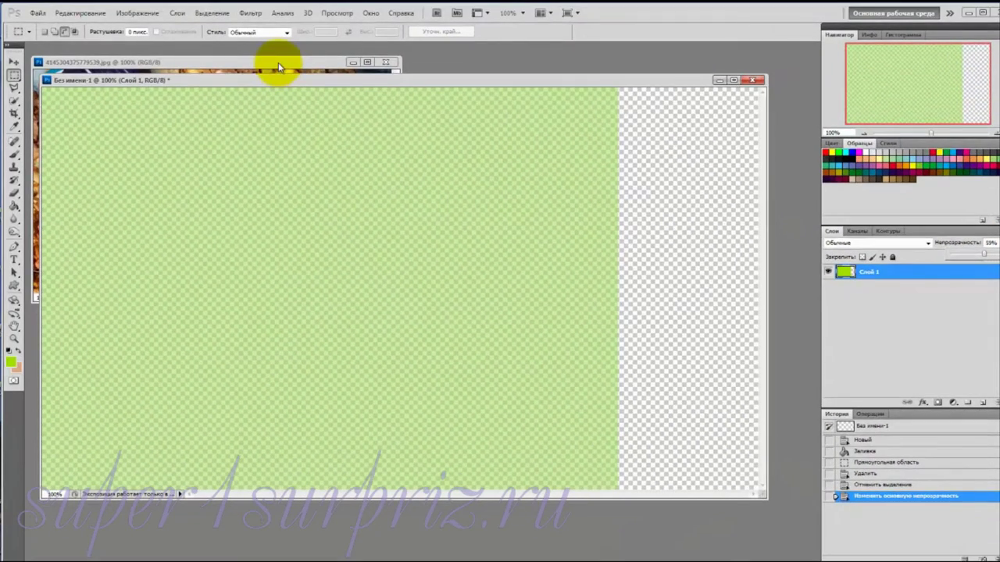
Copy the autumn photo with the Move tool onto the middle of the green canvas Без имени-1
left_click(278, 62)
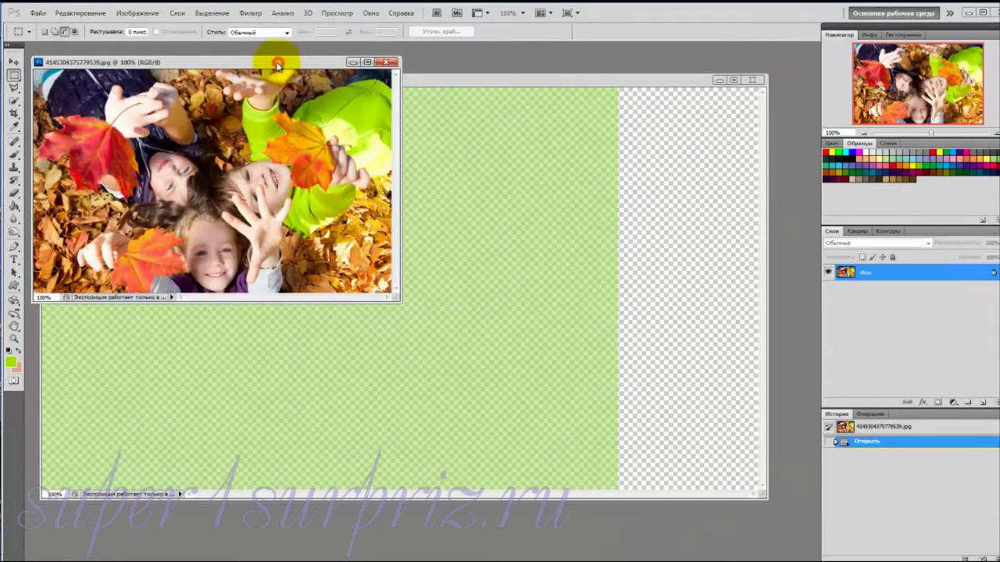
left_click(16, 63)
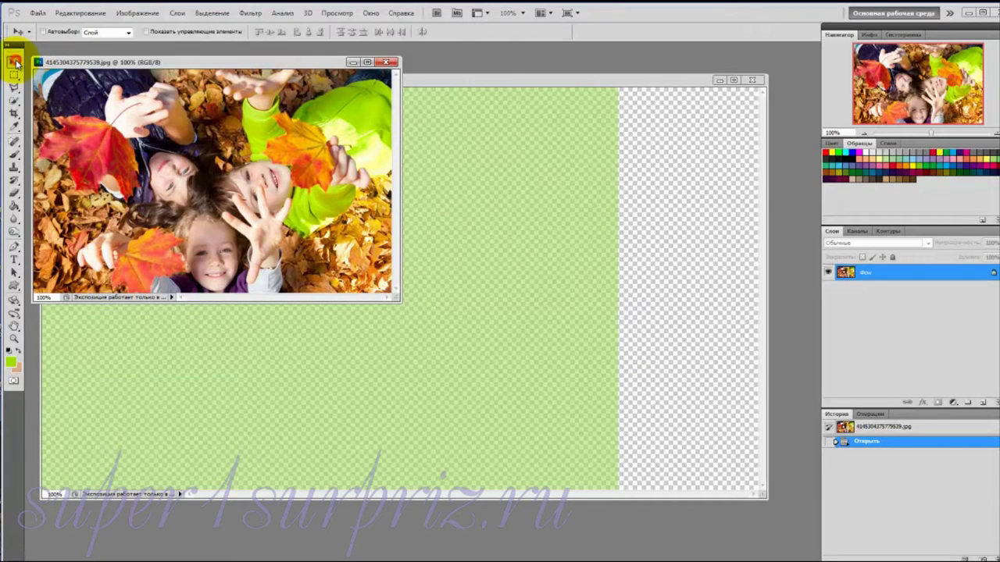
mouse_move(261, 176)
left_mouse_down()
mouse_move(341, 191)
mouse_move(491, 257)
left_mouse_up()
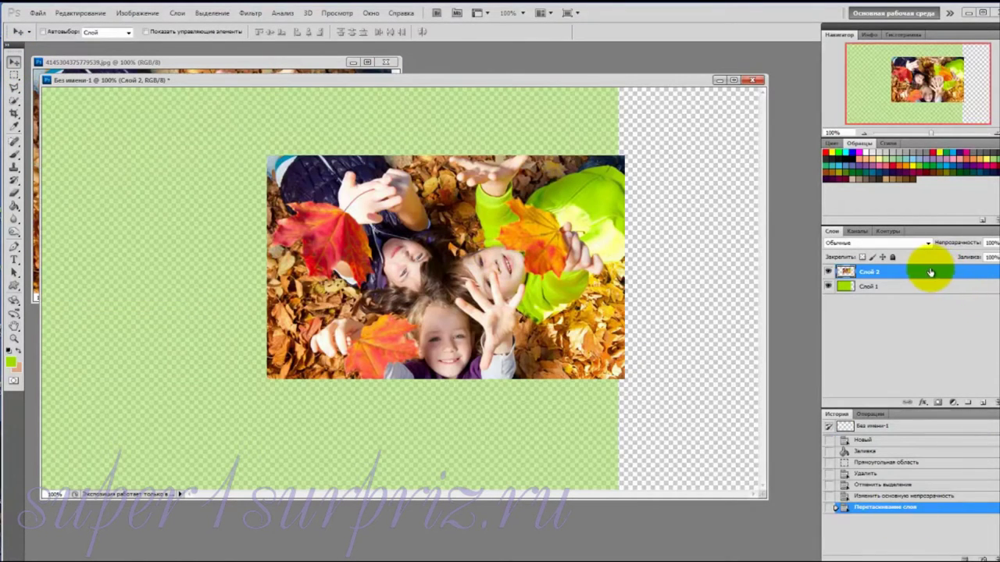
Place the photo layer Слой 2 below the green layer and shift the photo right across the green area's edge
left_click_drag(922, 272, 929, 302)
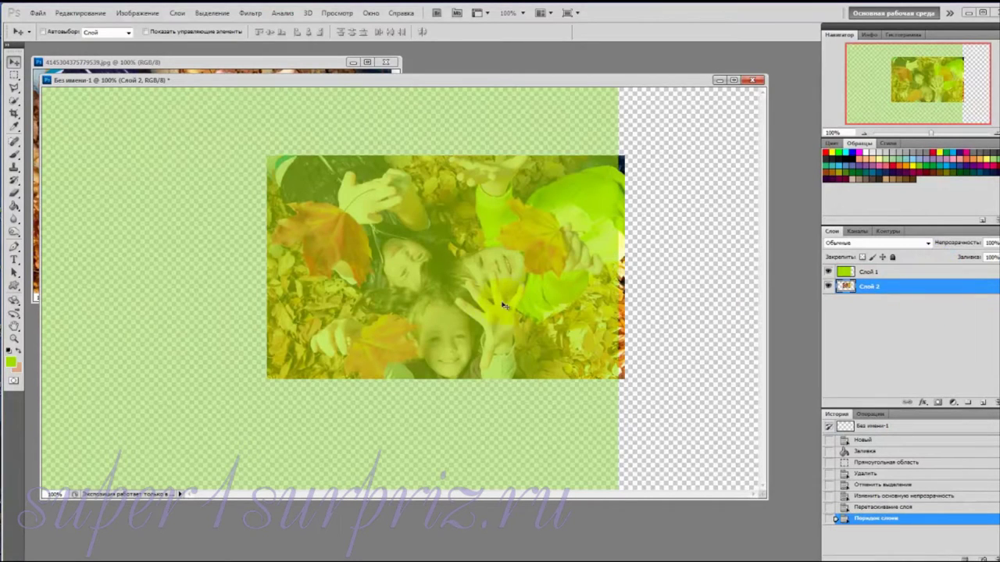
left_click_drag(640, 299, 680, 306)
mouse_move(685, 309)
left_mouse_down()
mouse_move(651, 303)
mouse_move(669, 305)
left_mouse_up()
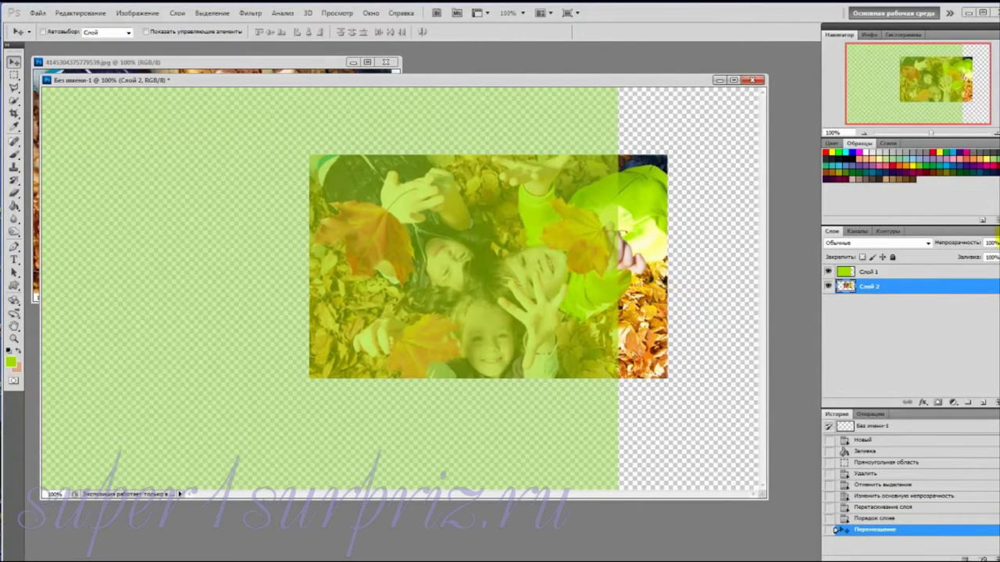
Set the opacity of the green layer Слой 1 to 50% and hide the photo layer Слой 2
left_click(934, 271)
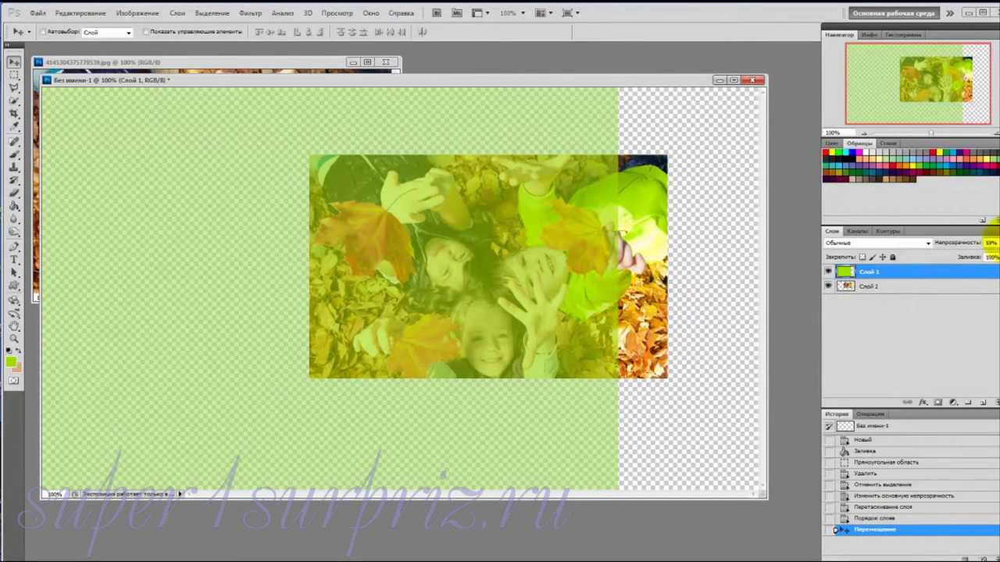
left_click(993, 243)
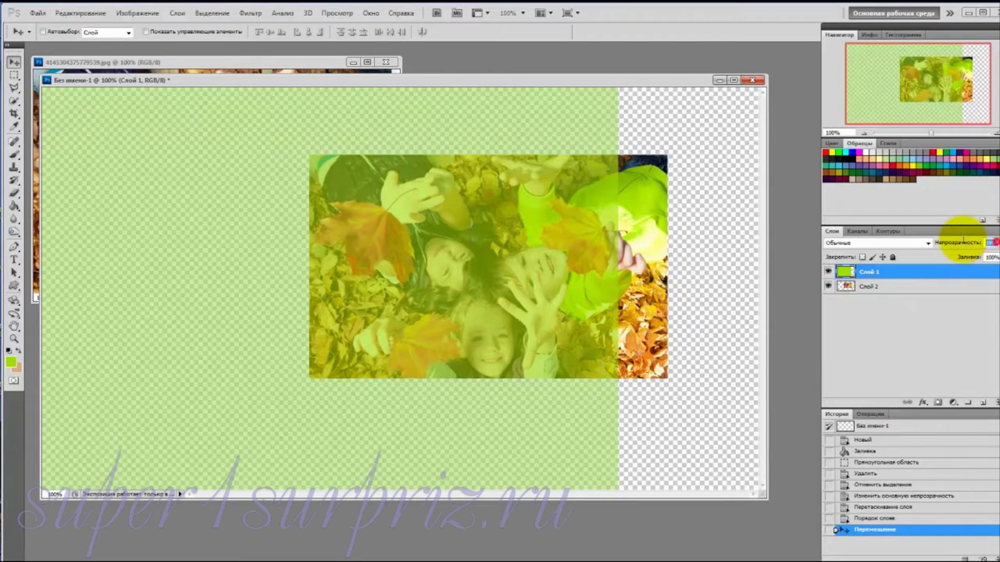
left_click(962, 243)
type("50")
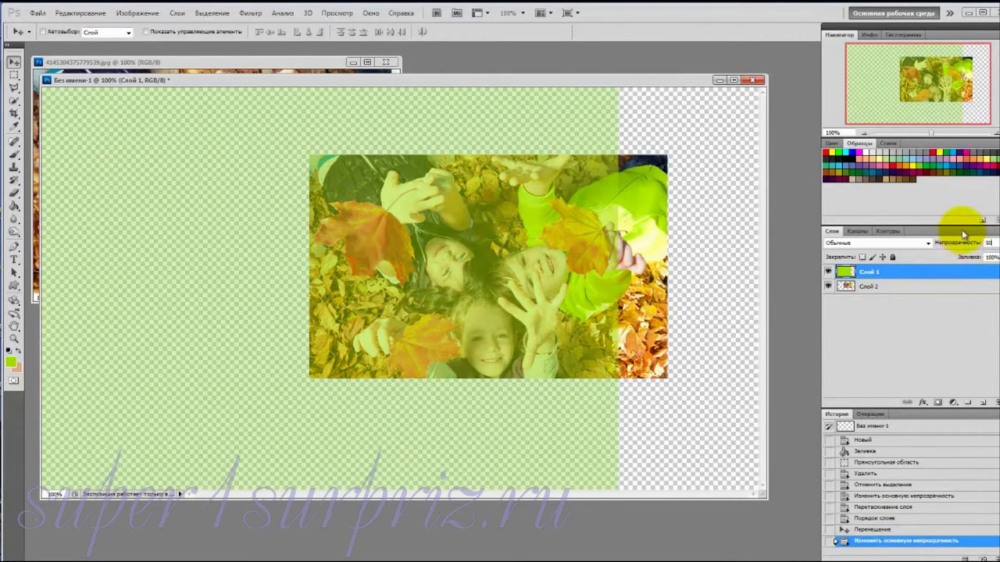
left_click(828, 286)
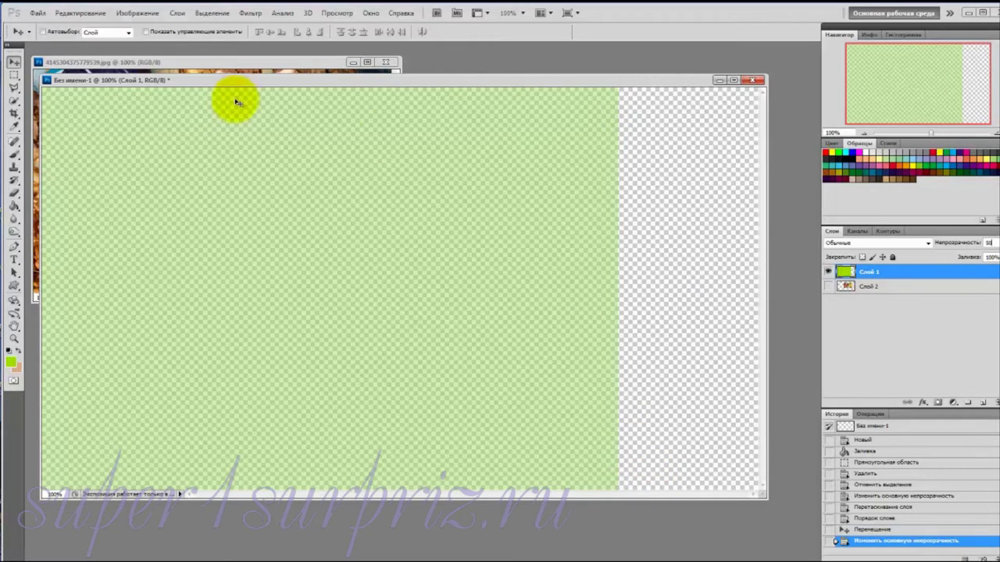
On a new layer above the green Слой 1, paint a straight vertical line along the green area's inner edge with a 5 px hard brush
left_click(14, 154)
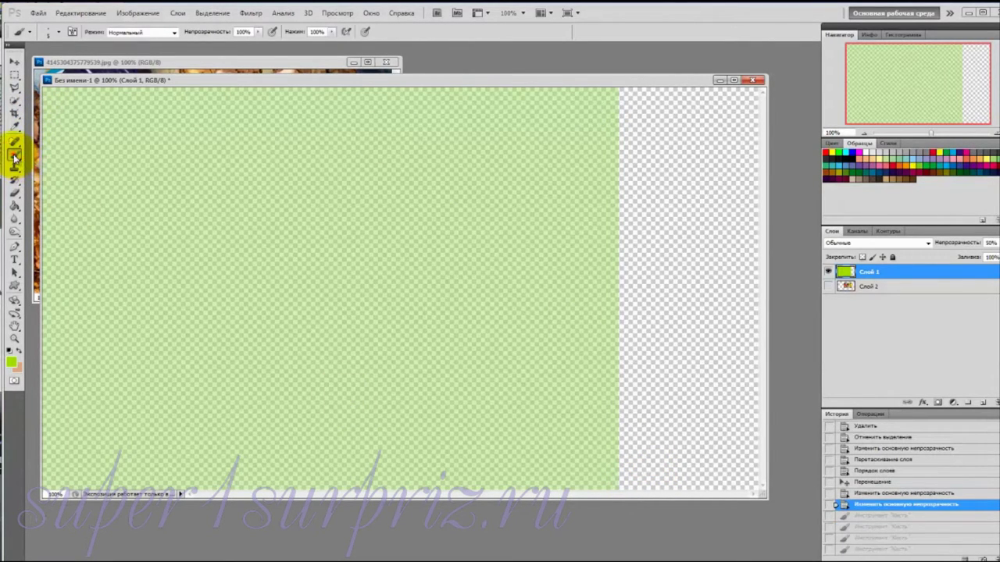
left_click(58, 32)
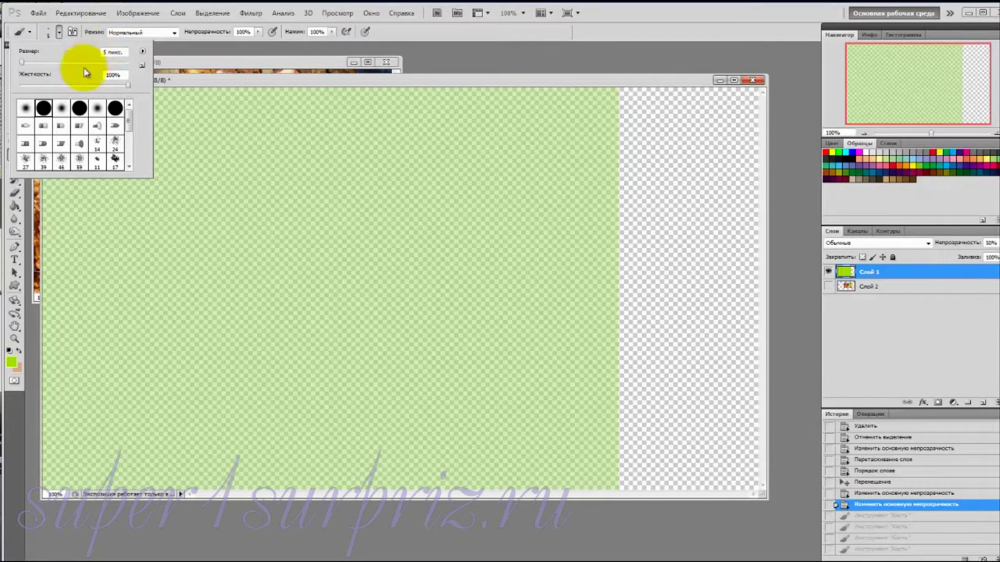
left_click(43, 107)
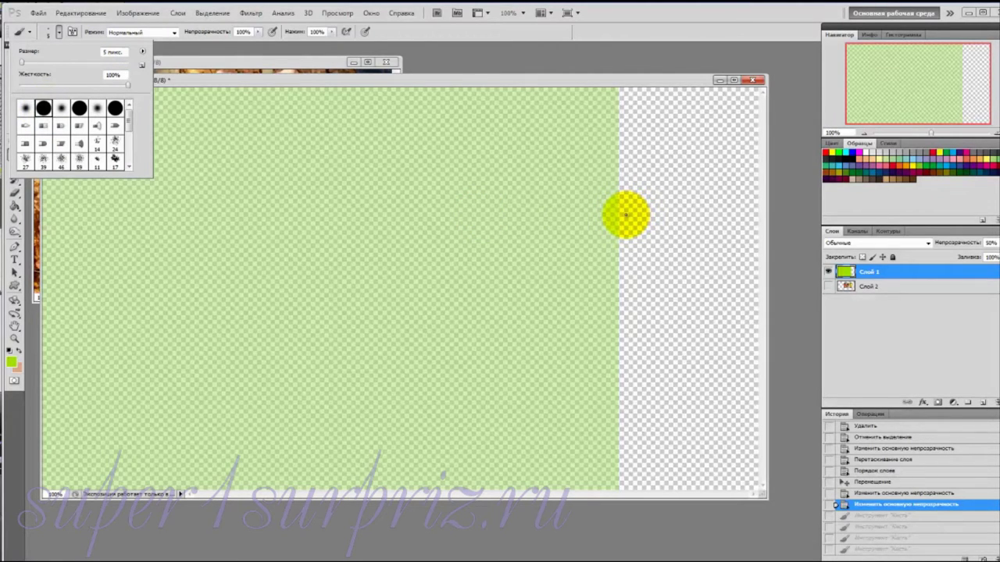
scroll(624, 215, "down", 1)
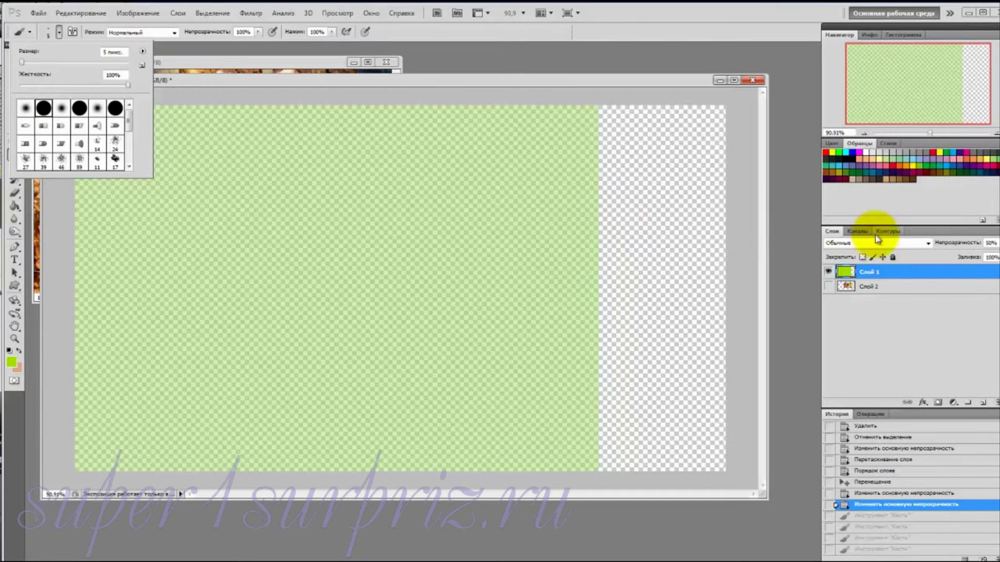
left_click(984, 404)
left_click(985, 405)
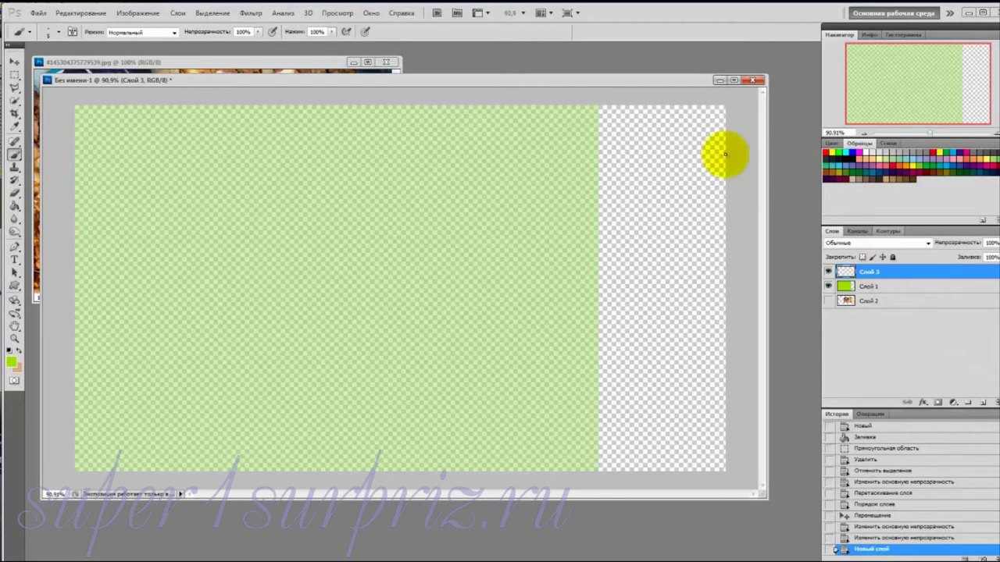
left_click(598, 104)
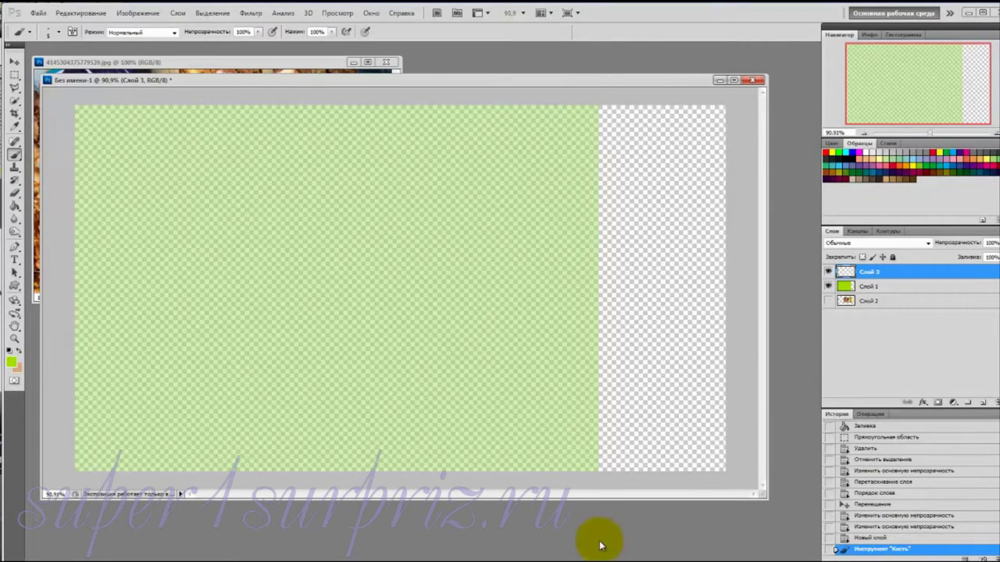
left_click(598, 471, "shift")
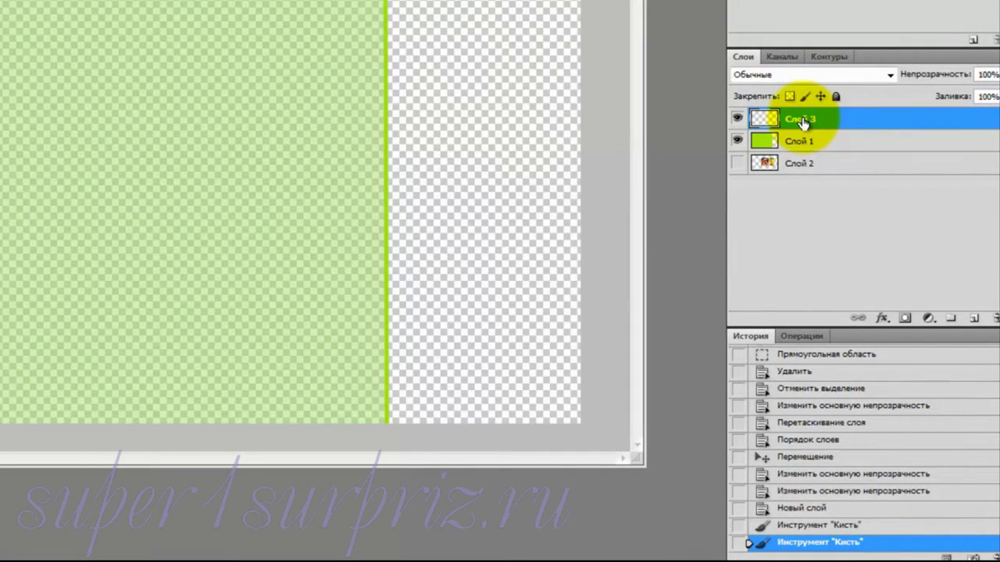
Apply the Тиснение (bevel and emboss) layer style to the line layer Слой 3, using a convex rounded gloss contour
right_click(803, 122)
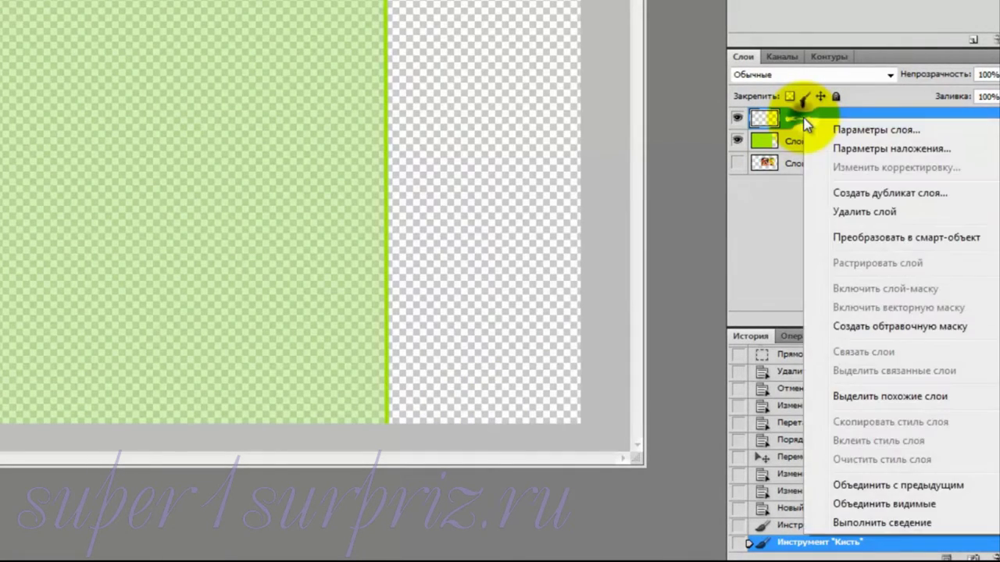
left_click(843, 150)
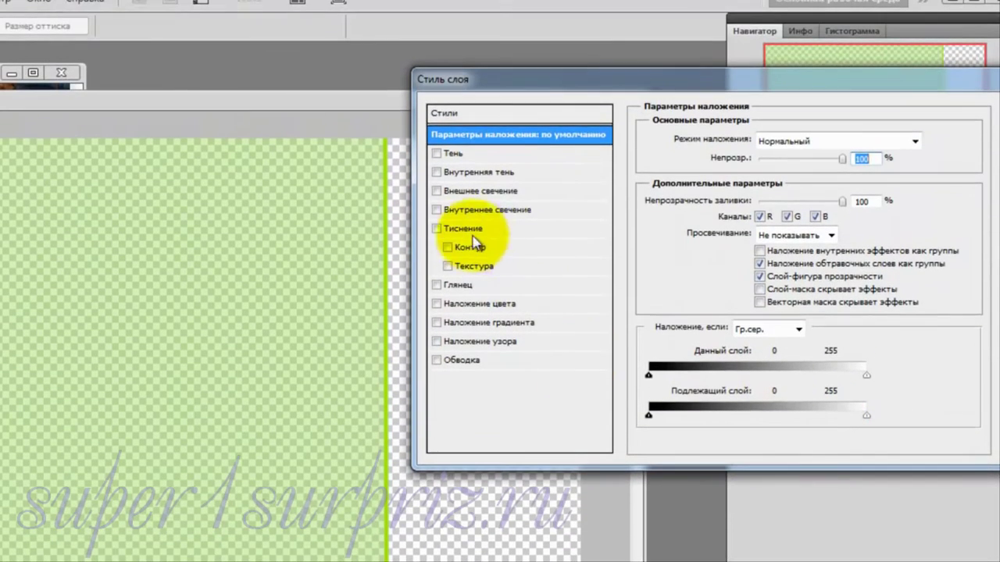
left_click(436, 228)
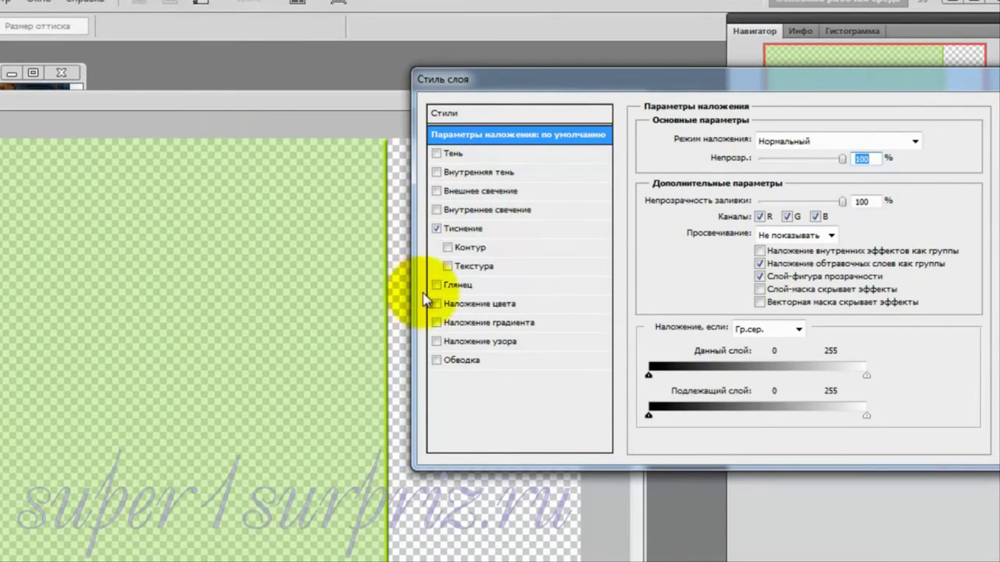
left_click(531, 230)
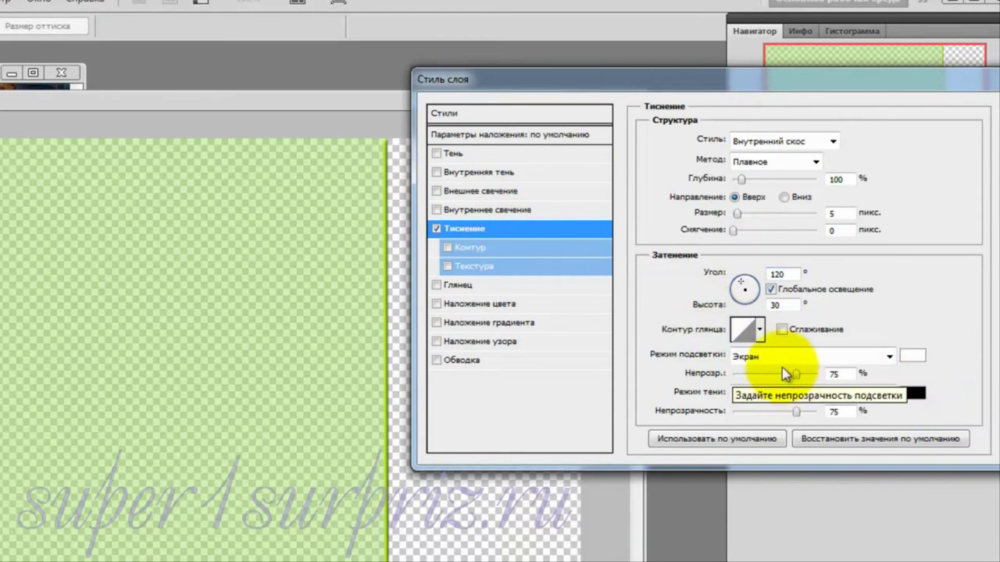
left_click(758, 329)
left_click(668, 395)
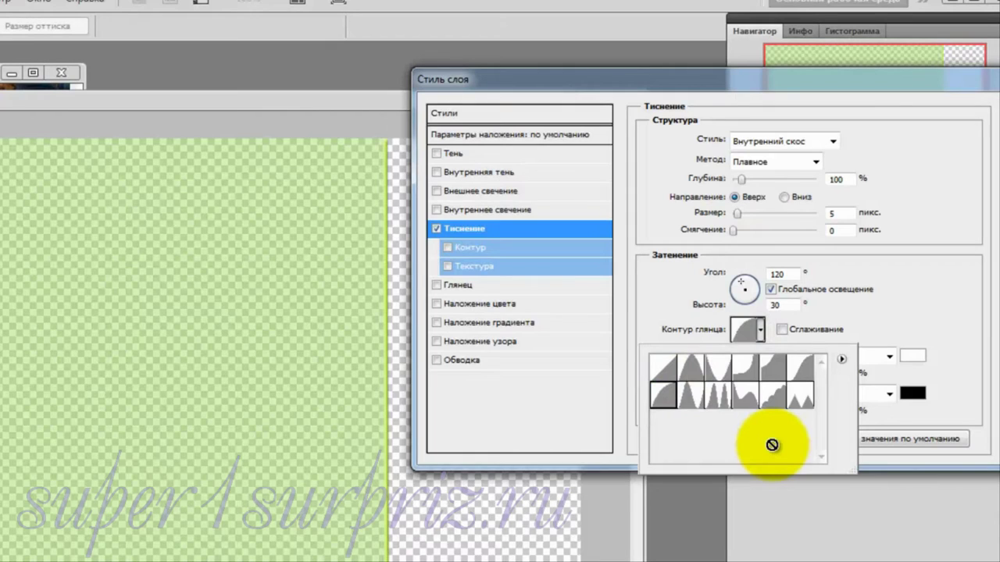
key("Return")
key("Return")
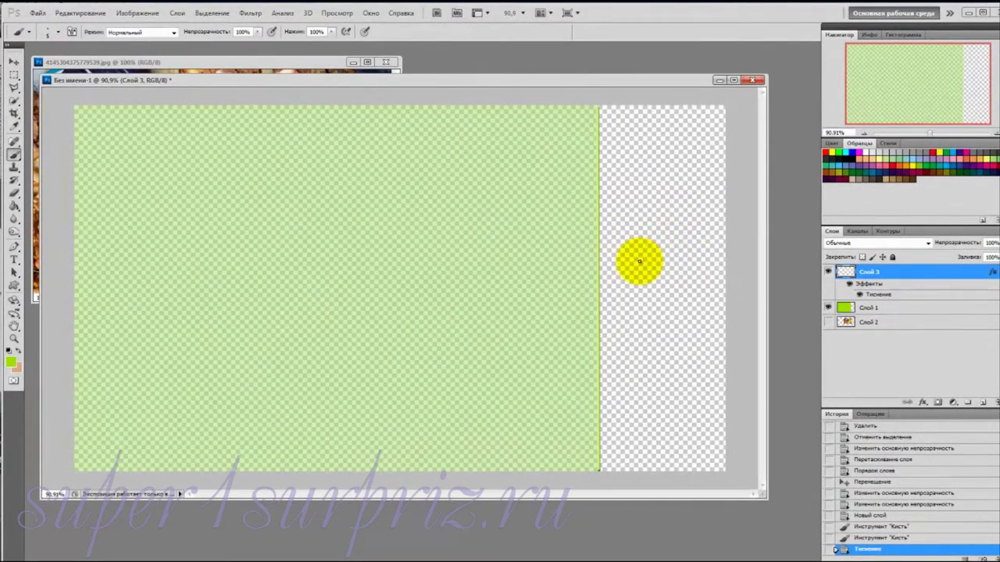
Scale the line on Слой 3 vertically to 103.21% and shift it up so both ends extend beyond the canvas
left_click(74, 16)
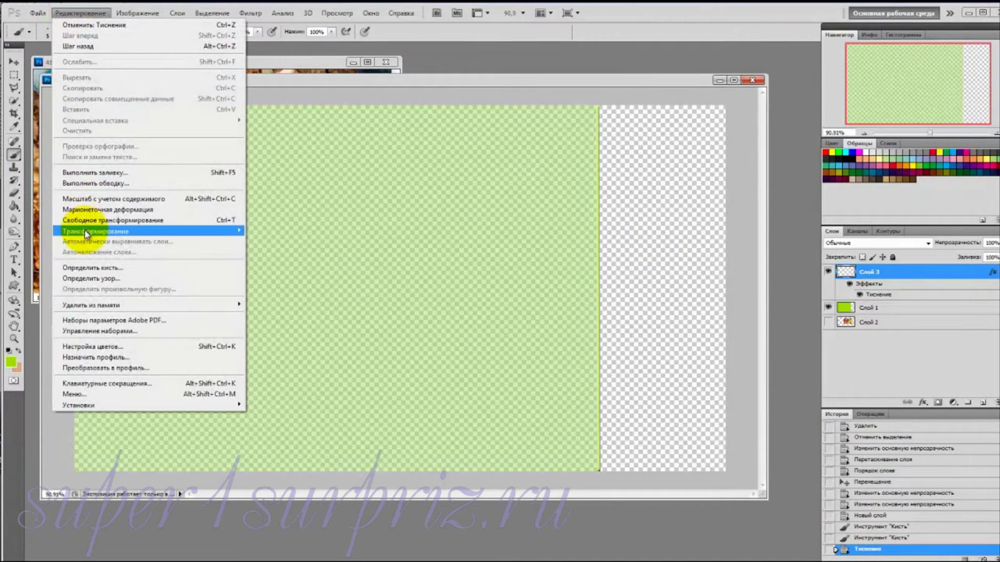
mouse_move(86, 233)
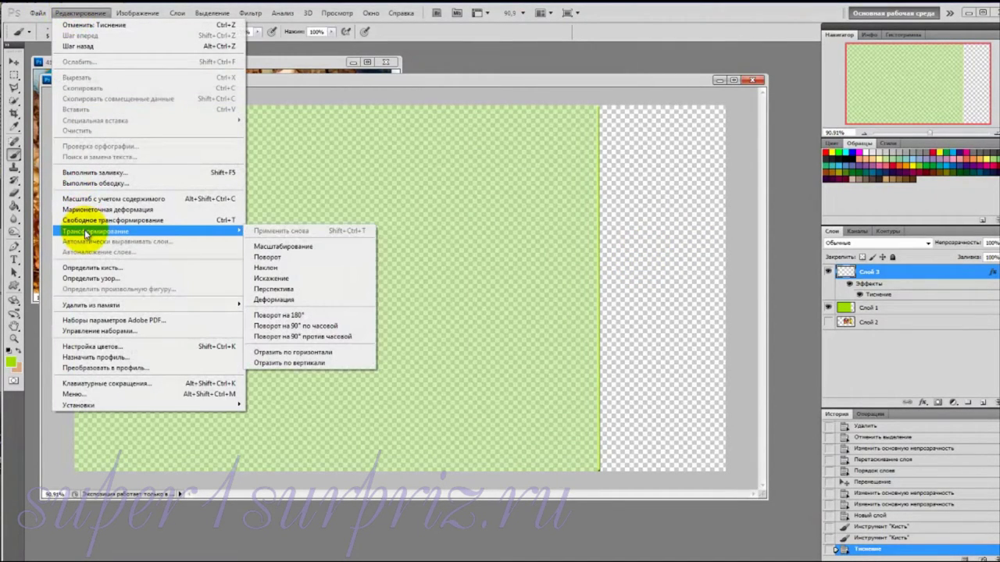
left_click(281, 248)
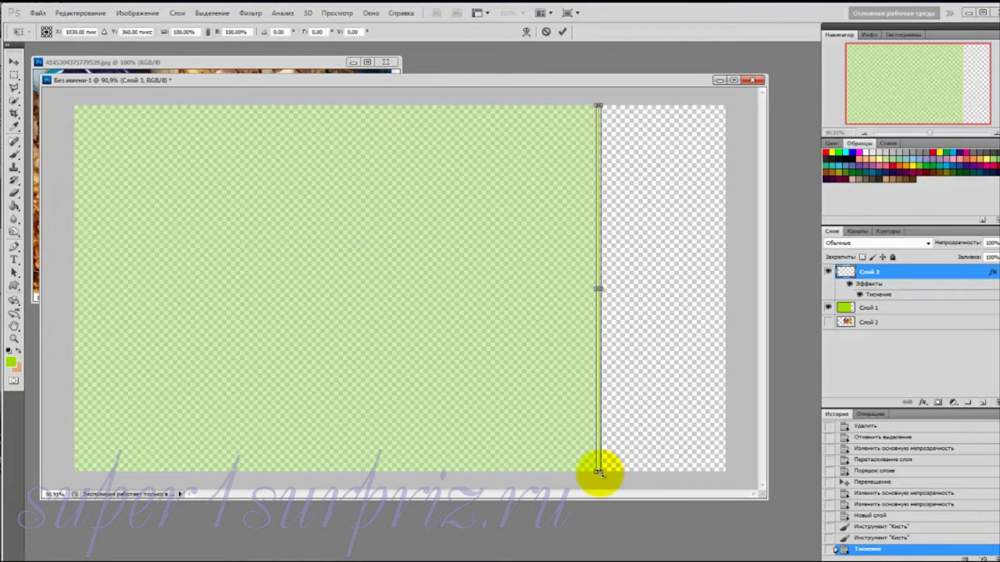
left_click_drag(598, 472, 598, 483)
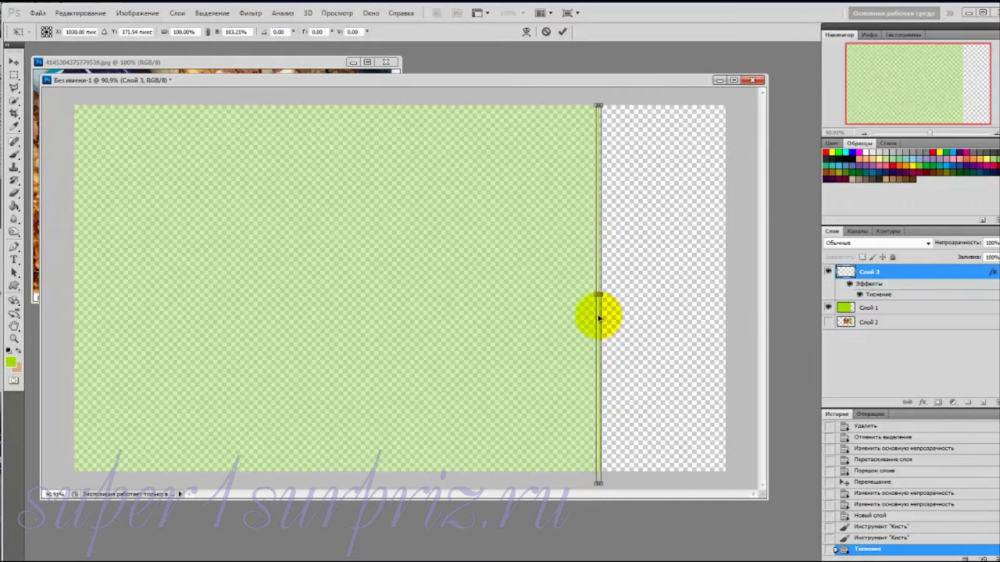
left_click_drag(598, 317, 598, 314)
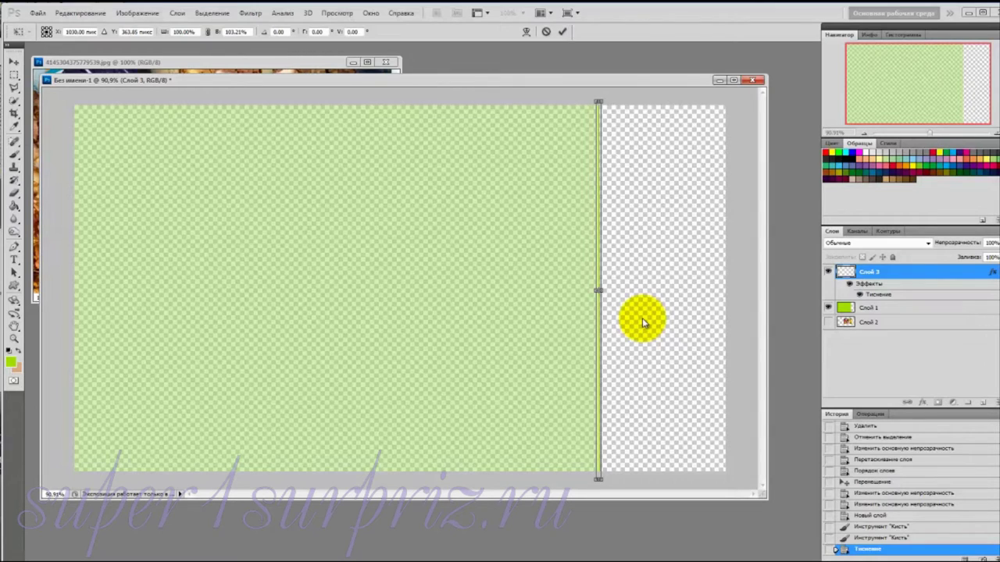
key("Return")
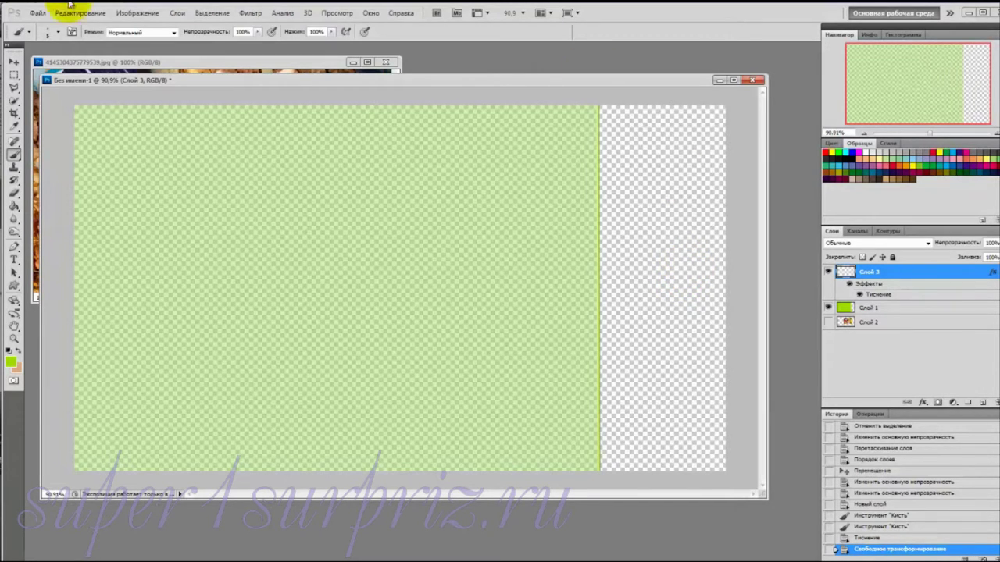
left_click(38, 13)
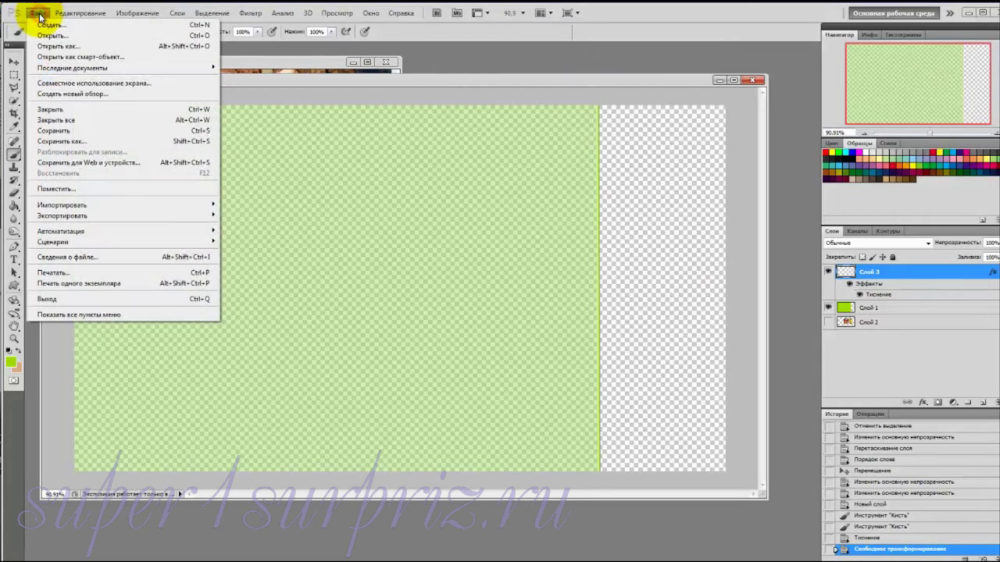
left_click(58, 141)
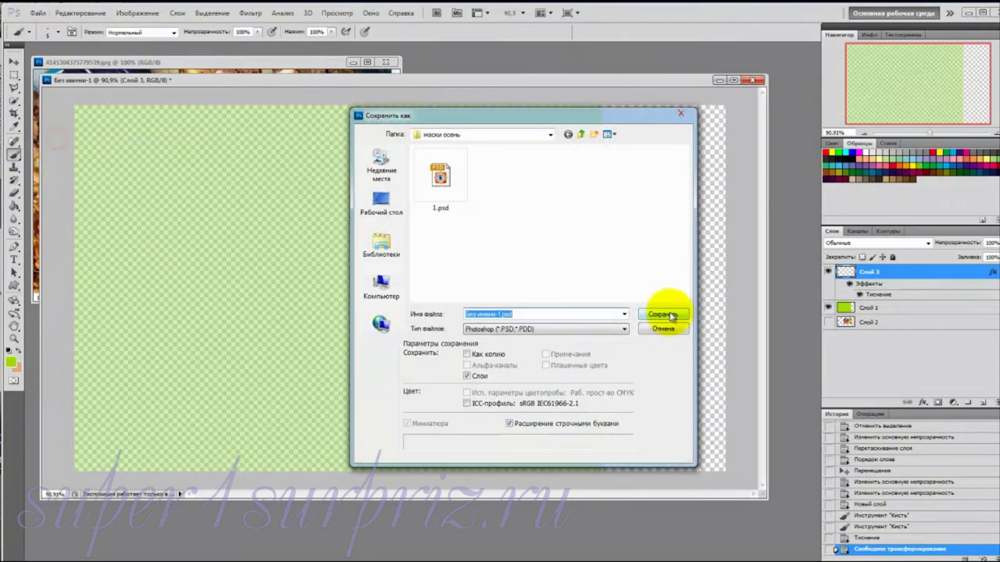
left_click(625, 330)
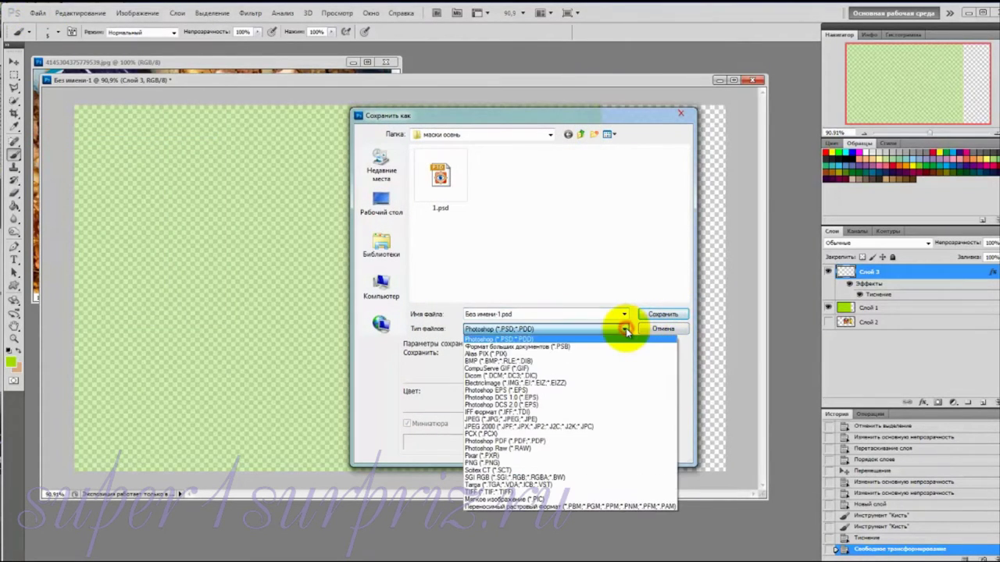
left_click(615, 464)
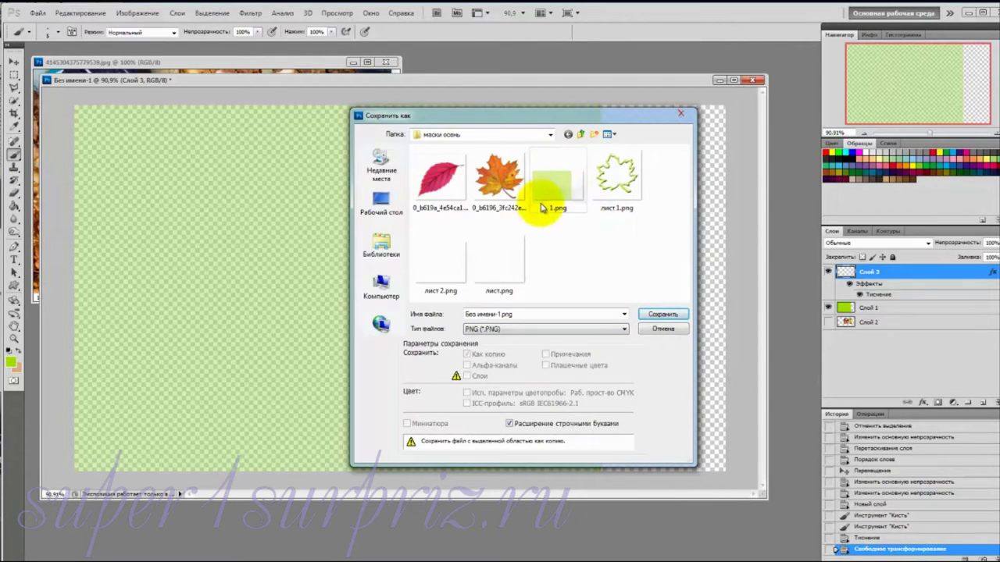
left_click(682, 116)
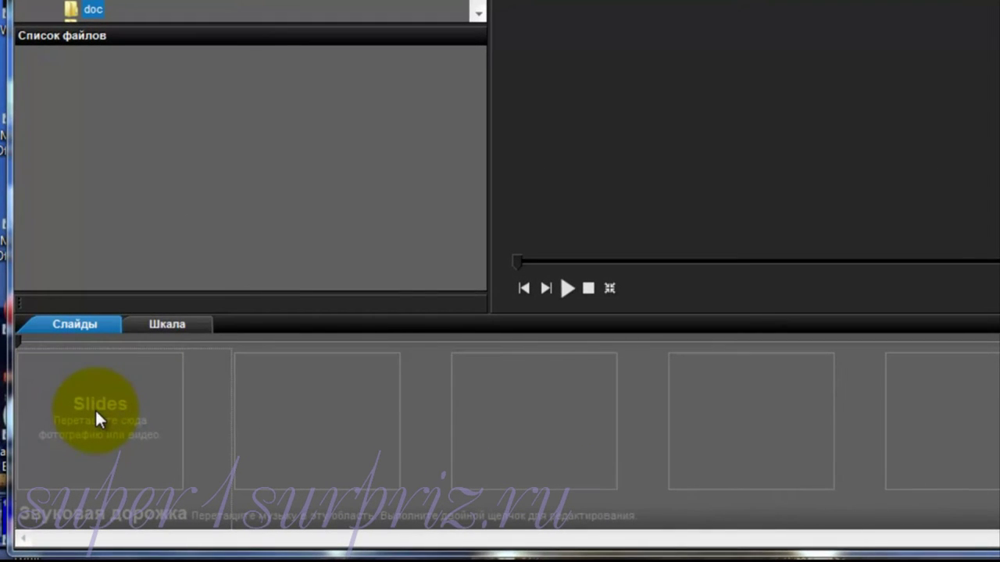
Switch to ProShow Producer, insert a blank slide in the empty slide list and open its slide options
right_click(95, 412)
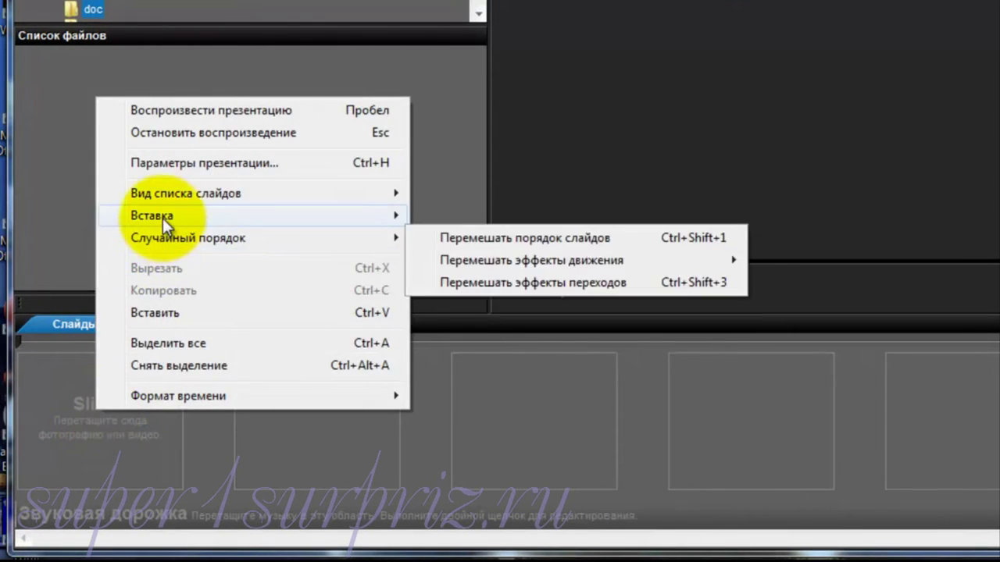
mouse_move(354, 215)
left_click(517, 214)
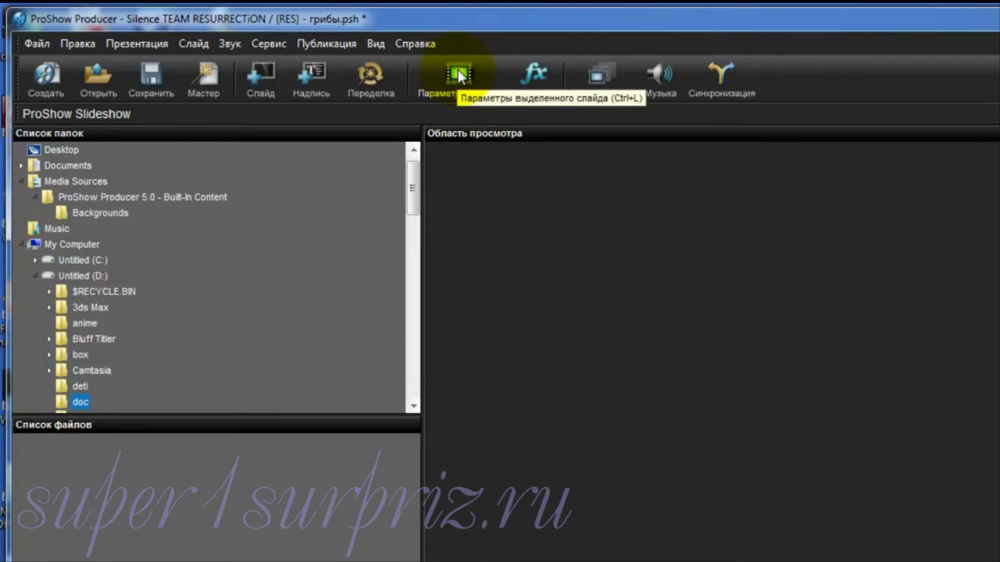
left_click(458, 72)
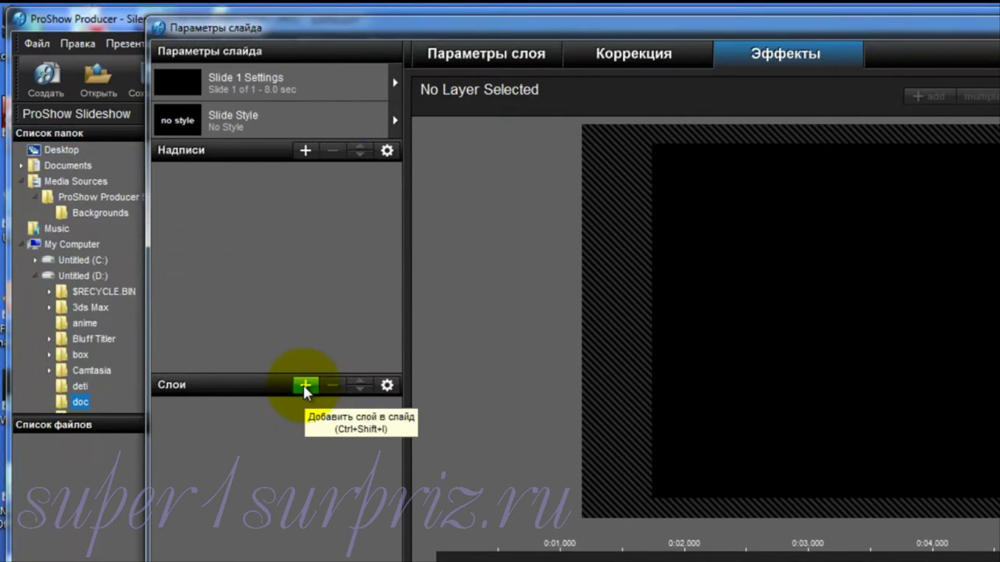
Add the image 1 (1).jpg from the маски осень folder as a layer on the slide
left_click(303, 384)
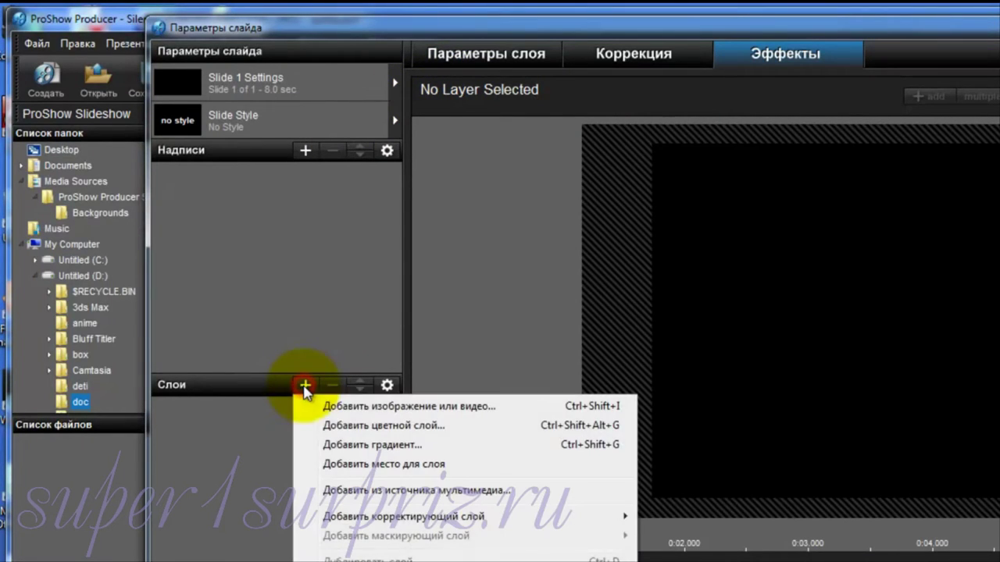
left_click(337, 407)
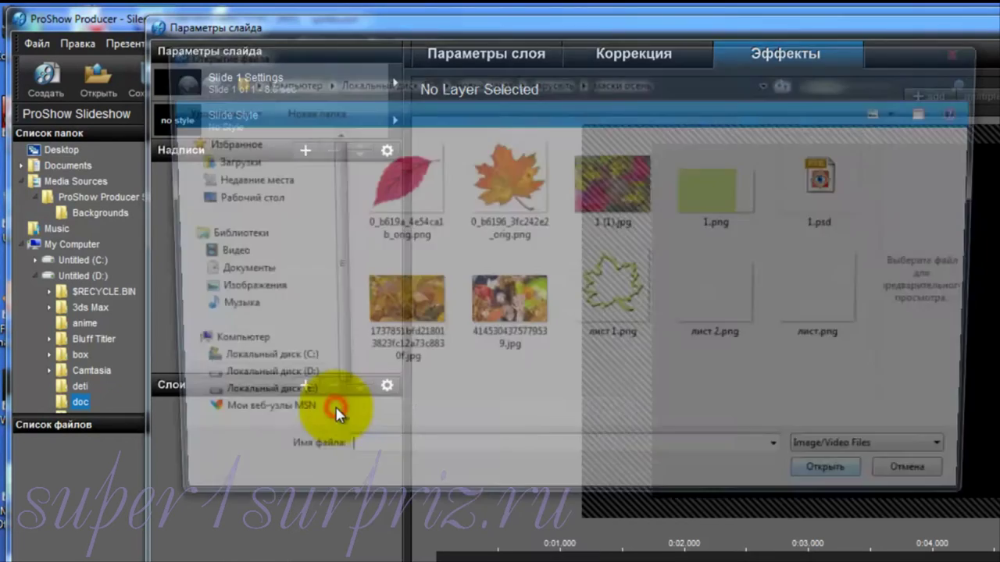
left_click(607, 177)
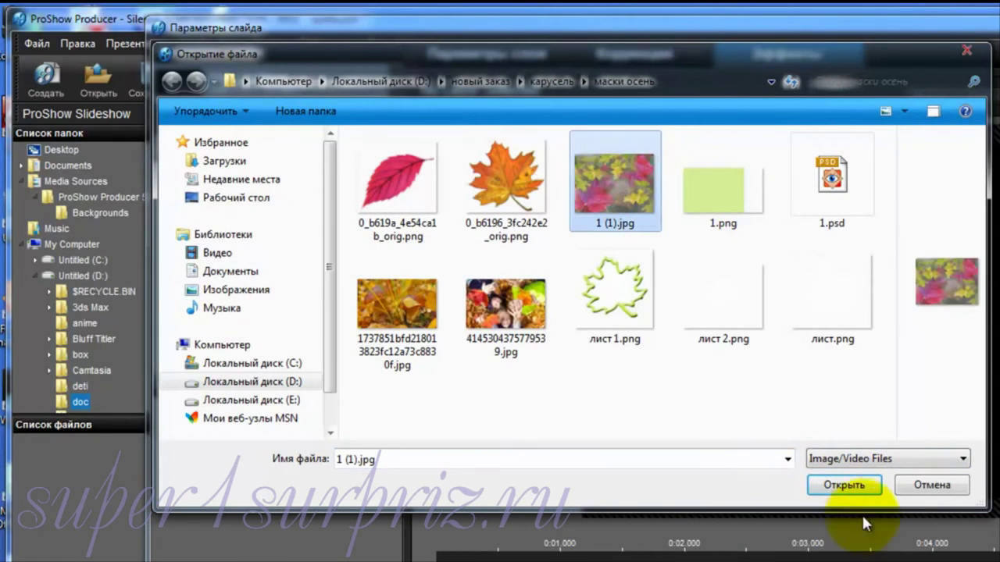
left_click(865, 485)
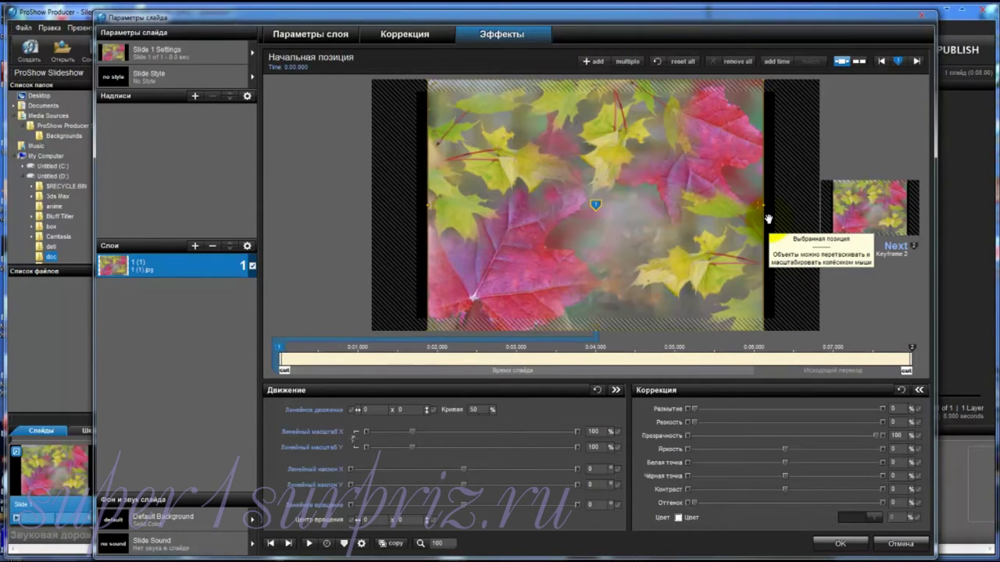
Unlink the leaf layer's X and Y scale, stretch it horizontally to 136% to fill the frame, and copy the settings to the next keyframe
left_click(355, 440)
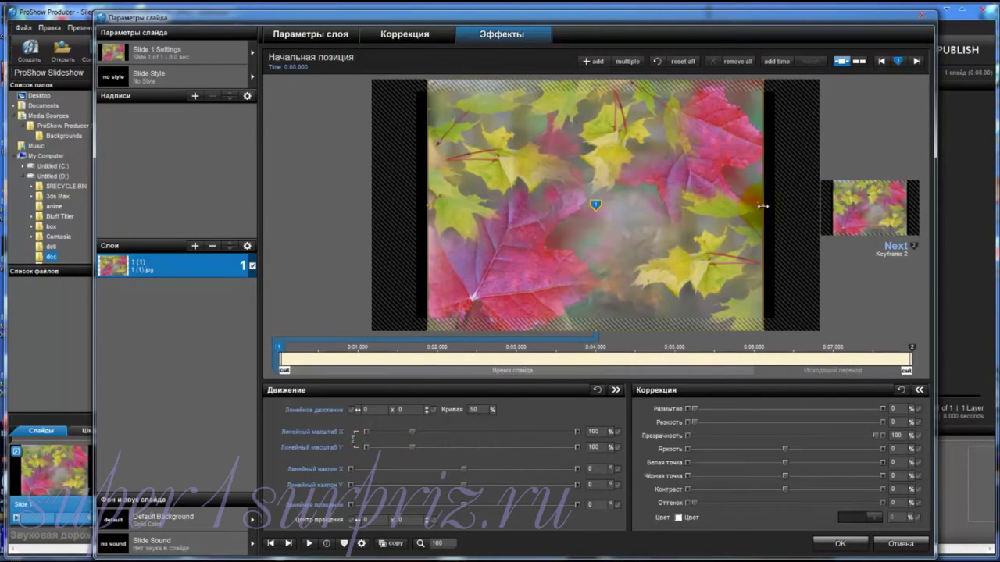
left_click_drag(763, 207, 819, 208)
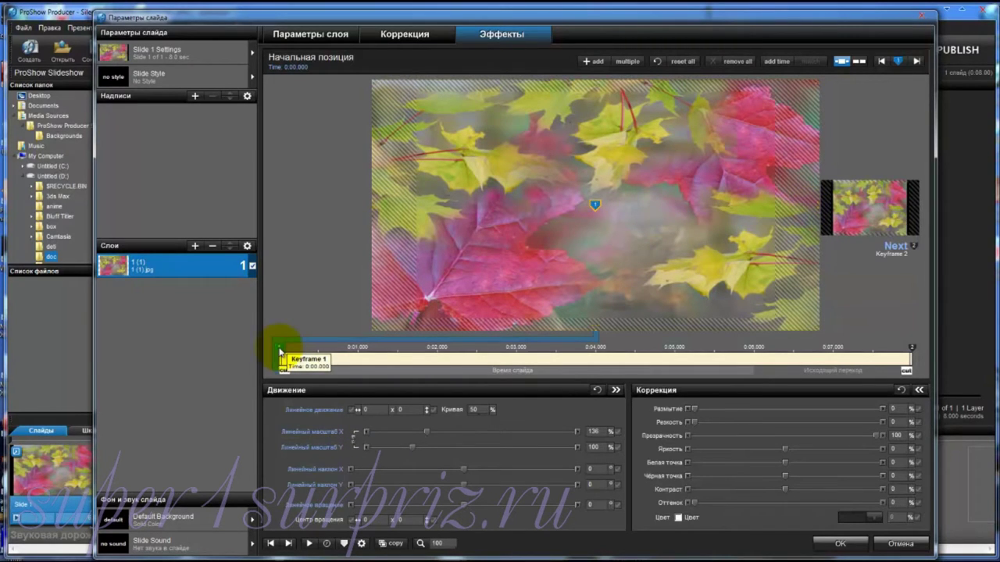
right_click(280, 351)
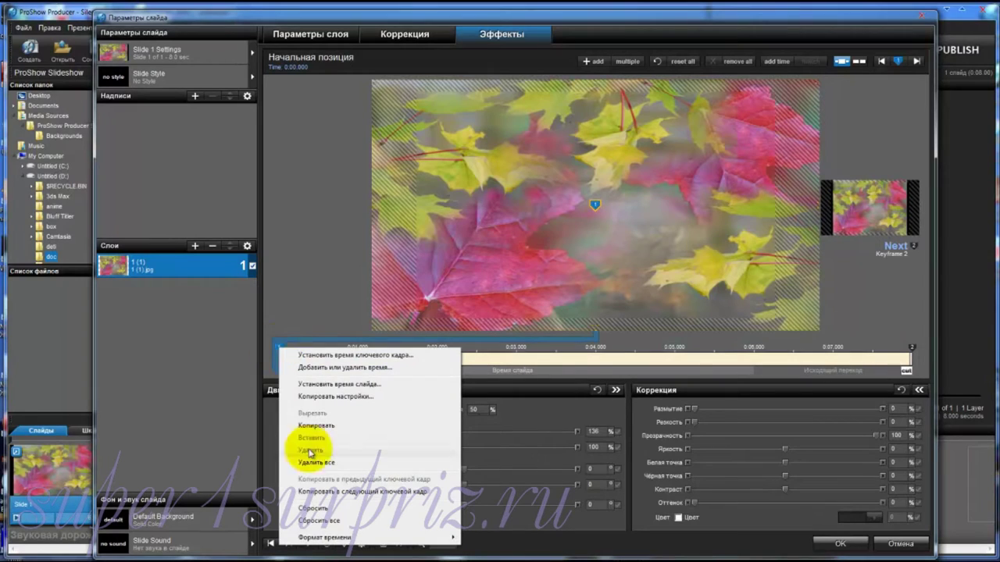
left_click(319, 492)
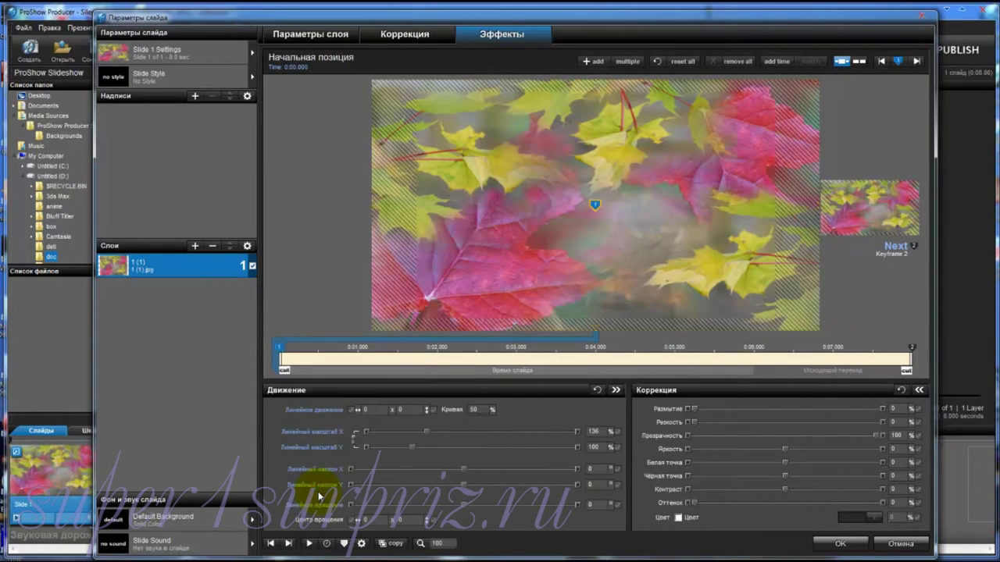
Add the photo 4145304375779539.jpg from the autumn masks folder as a new layer above the leaf background
left_click(195, 246)
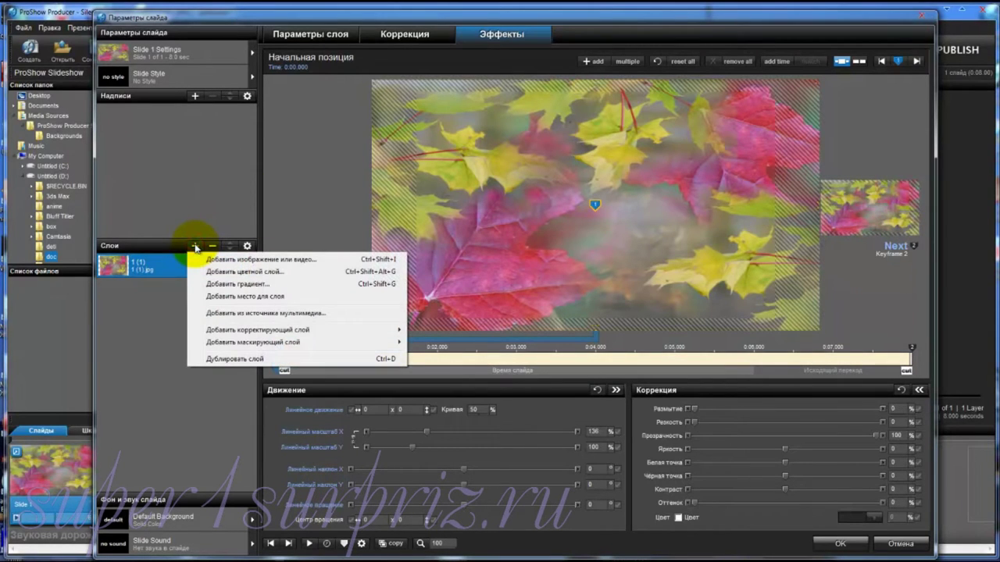
left_click(223, 259)
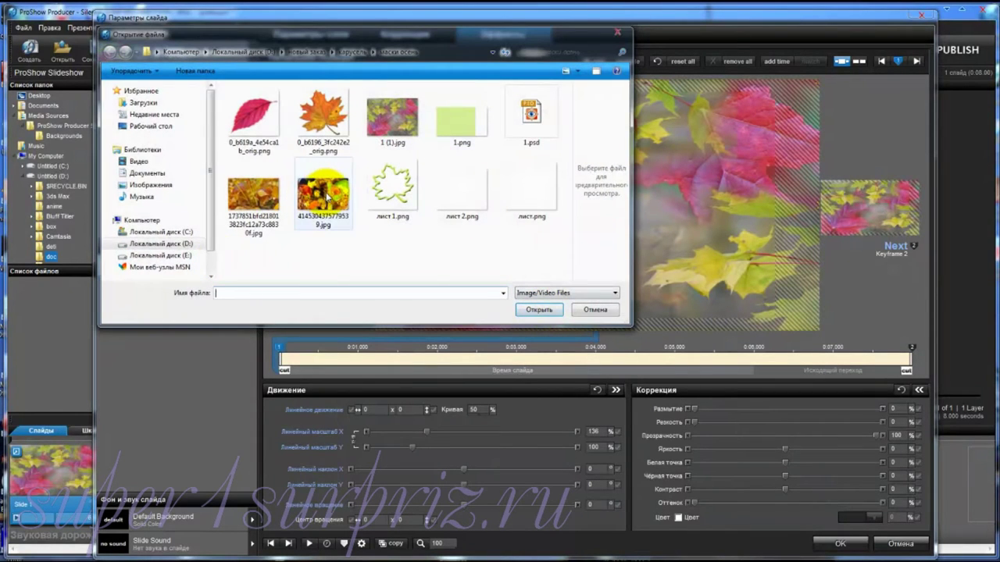
left_click(326, 197)
left_click(540, 310)
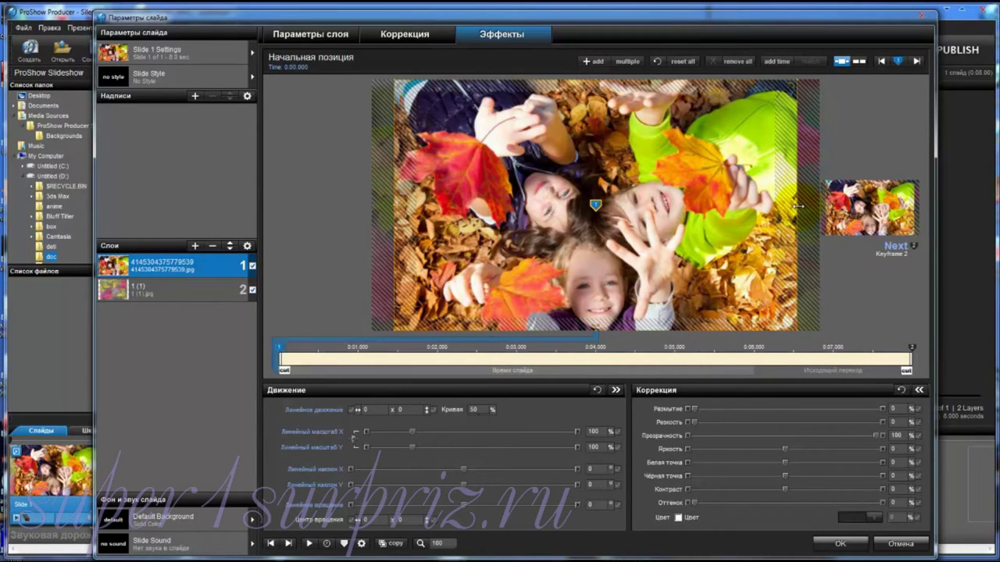
Scale the photo layer down to 66% and rotate it to -13 degrees at its start position
left_click_drag(795, 206, 743, 204)
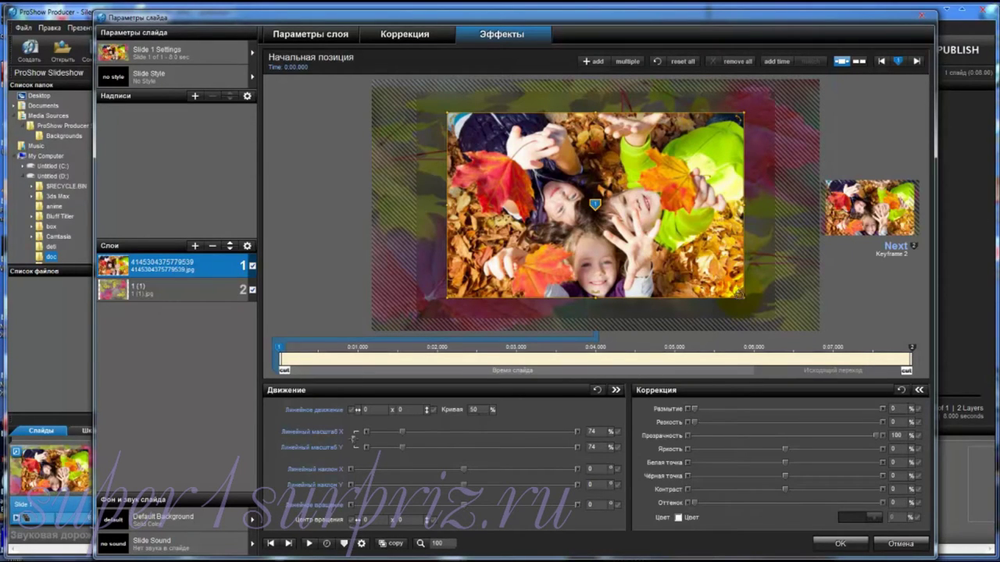
left_click_drag(738, 299, 757, 260)
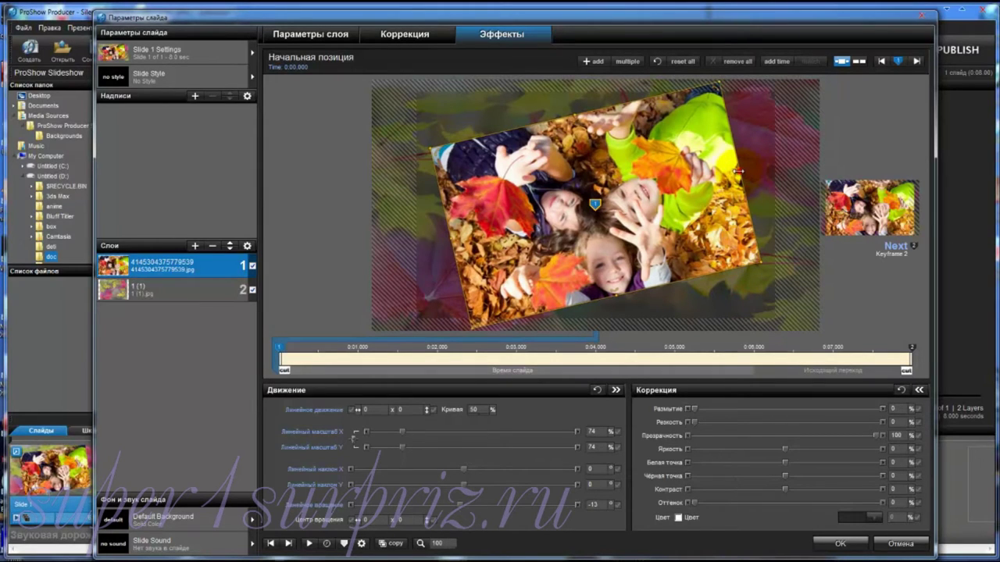
left_click_drag(738, 172, 724, 177)
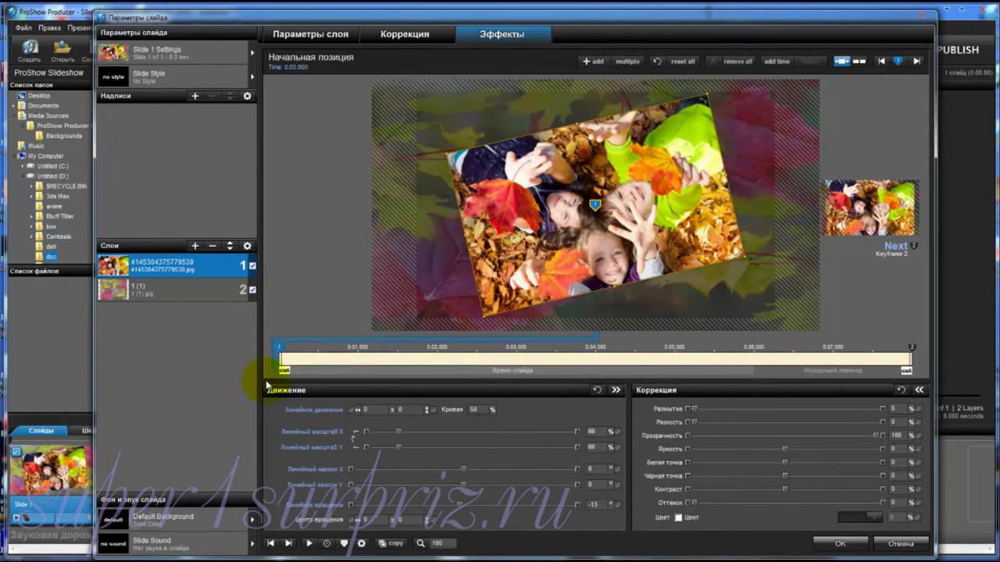
Add a middle keyframe to the photo layer and, in the first keyframe, move the photo beyond the slide's upper-right edge to about 81.12 × -50.22
left_click(289, 353)
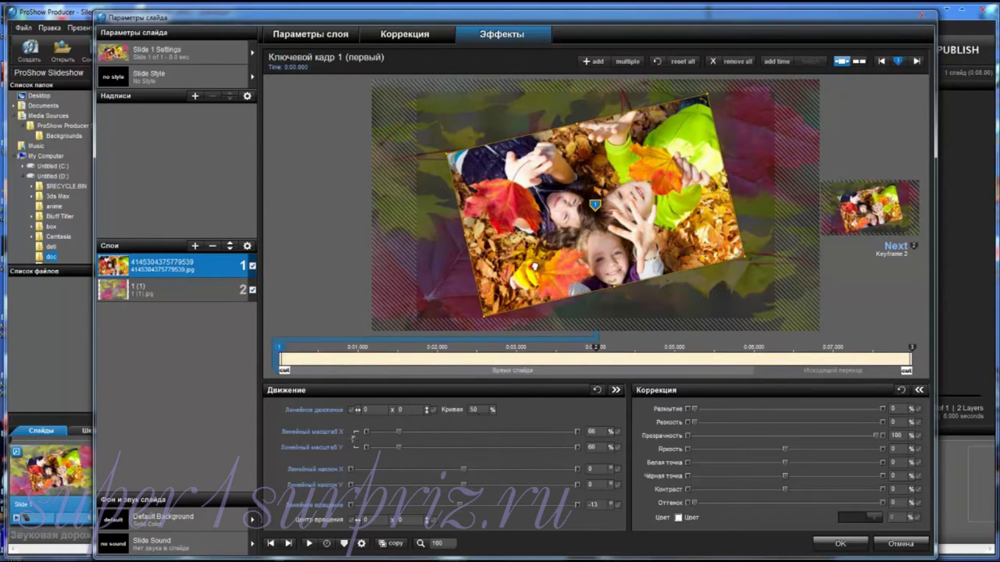
left_click_drag(531, 267, 892, 138)
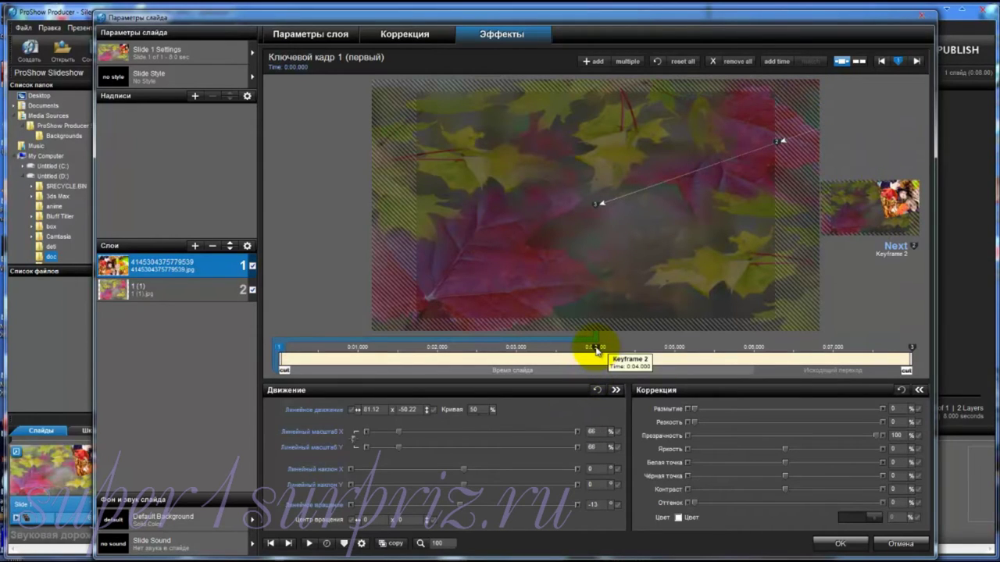
left_click(596, 349)
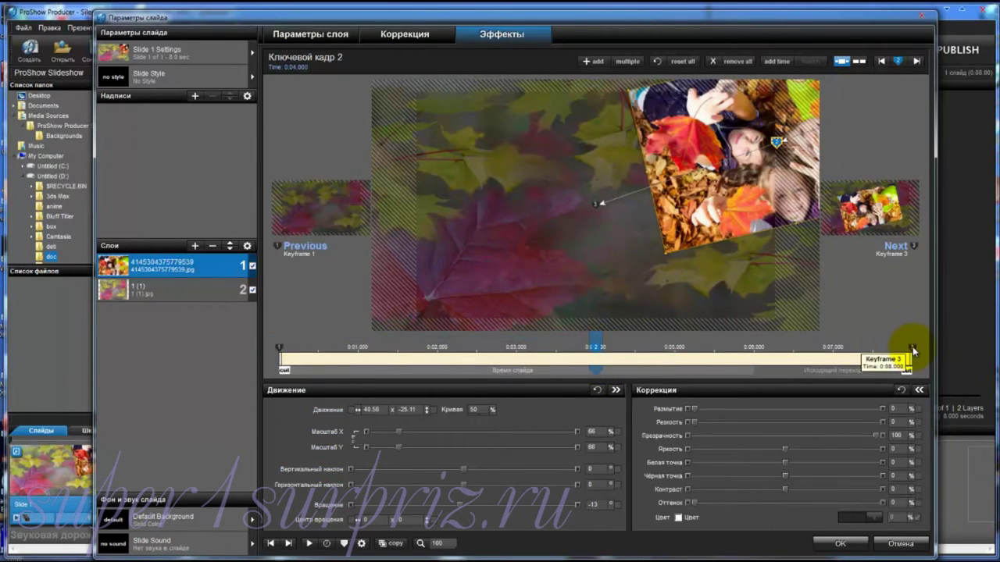
Copy the photo layer's last keyframe settings to its previous keyframe
left_click(912, 347)
right_click(913, 350)
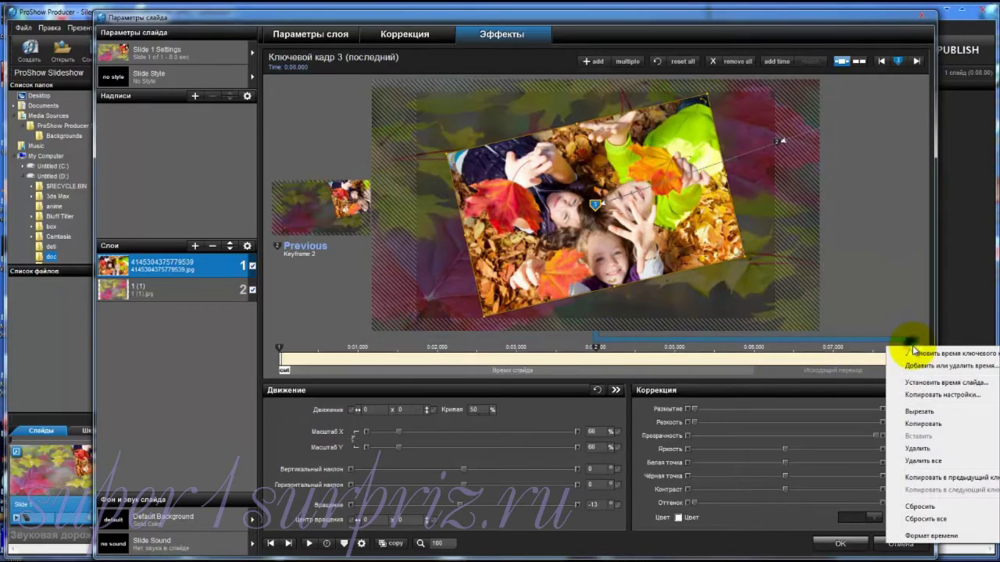
left_click(918, 478)
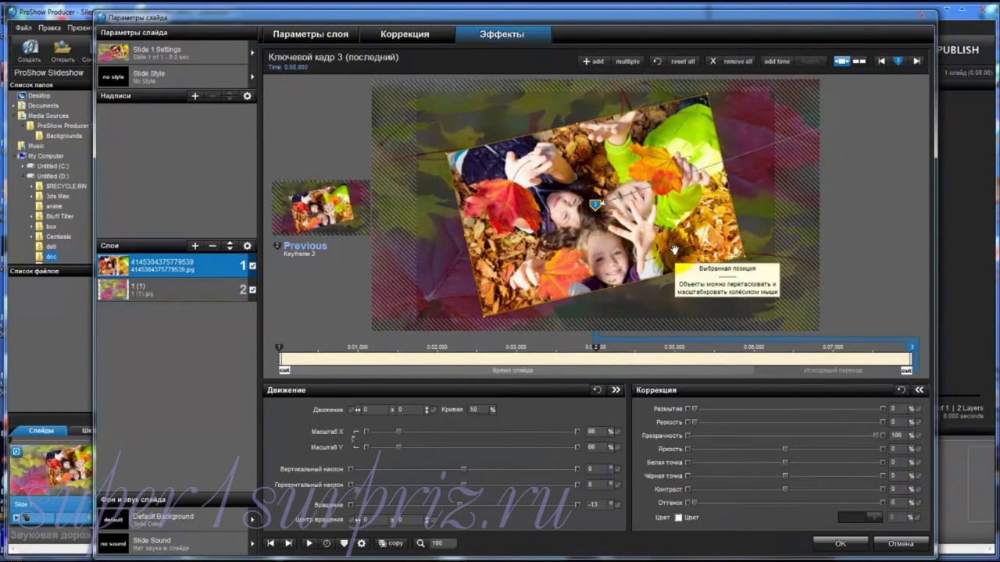
Set the slide time to 10 seconds with no outgoing transition
left_click(328, 544)
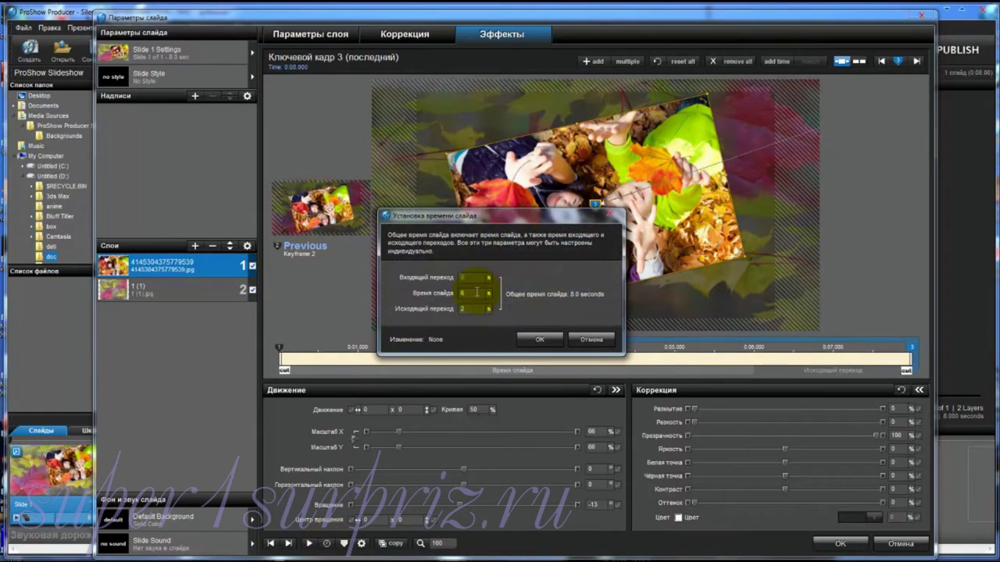
double_click(471, 294)
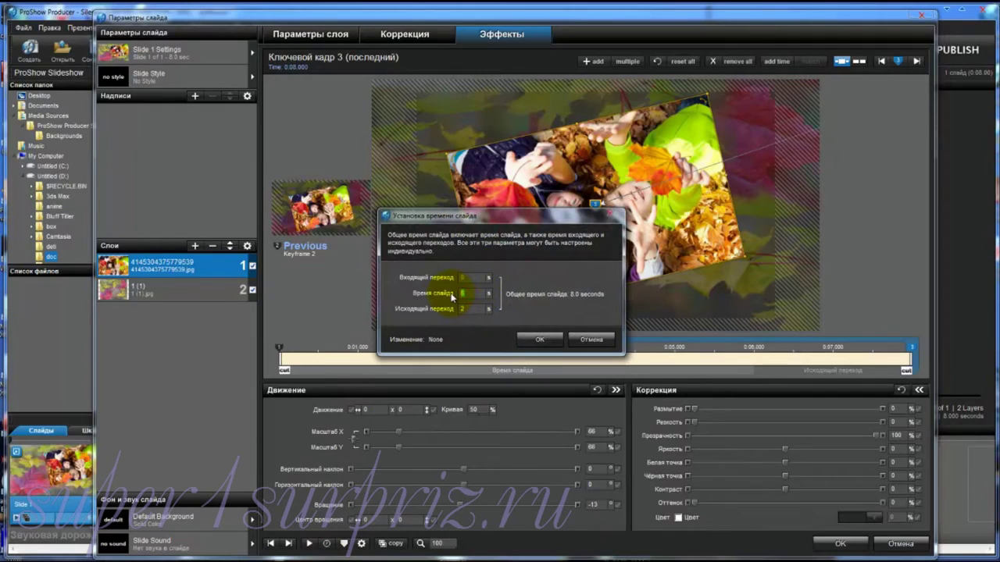
type("10")
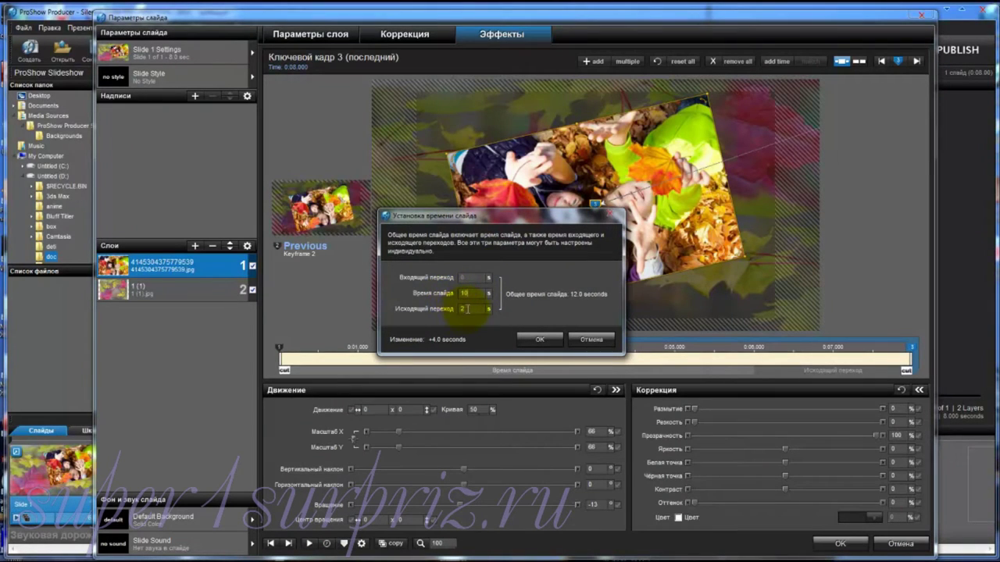
left_click(538, 339)
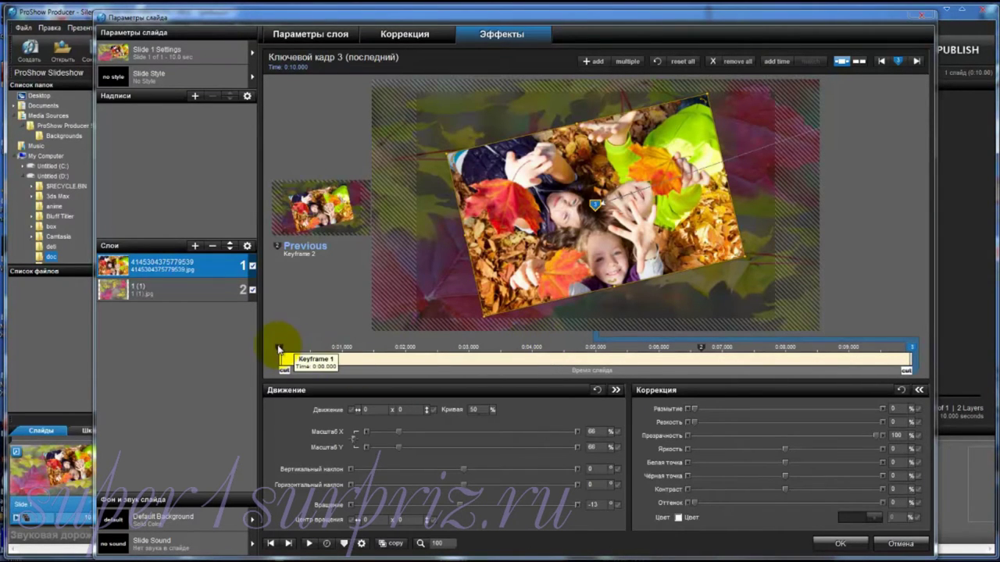
Move the photo's first keyframe to about 2 seconds and its second keyframe to 5 seconds, and preview the slide
left_click_drag(280, 349, 403, 347)
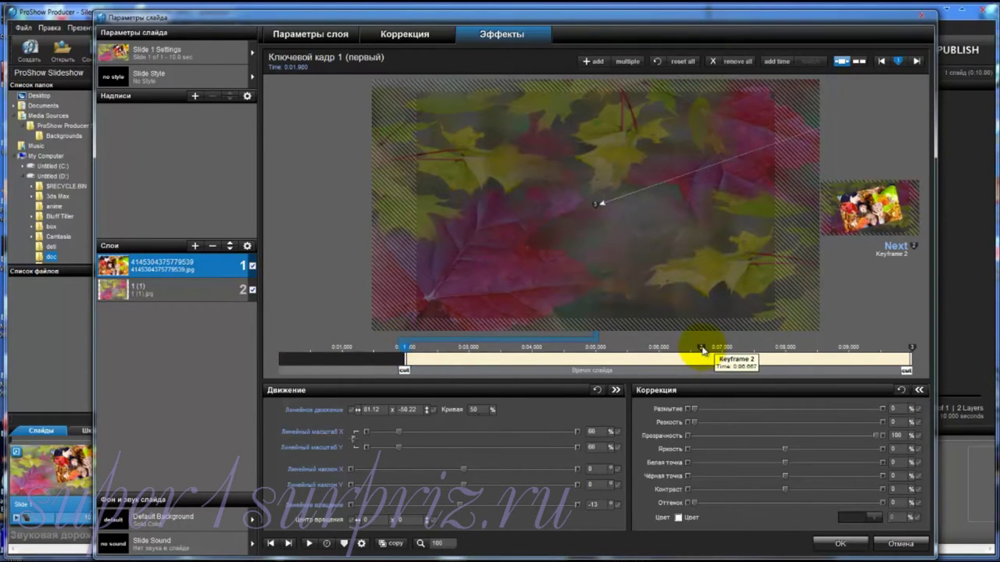
left_click(685, 351)
left_click_drag(685, 351, 594, 352)
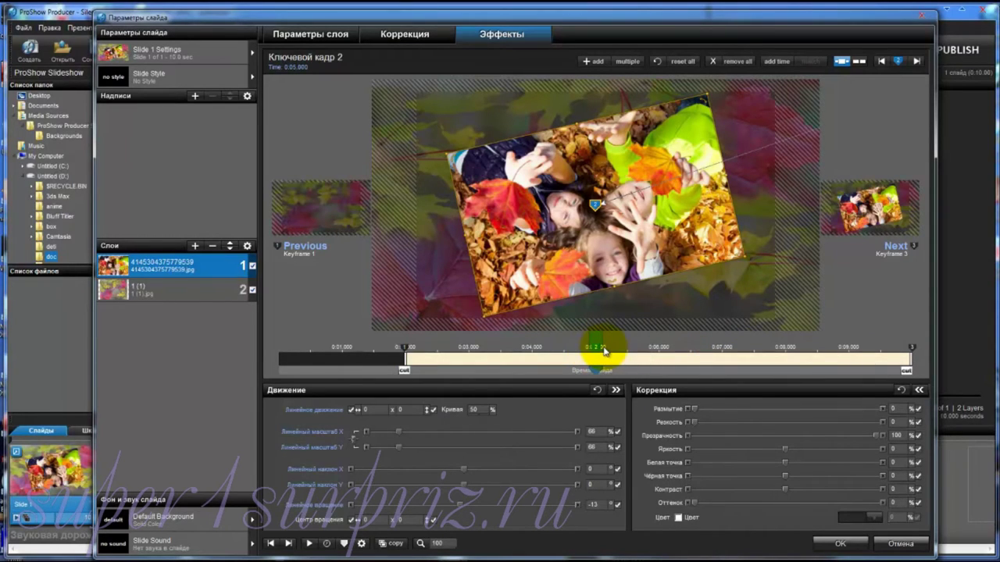
left_click(309, 544)
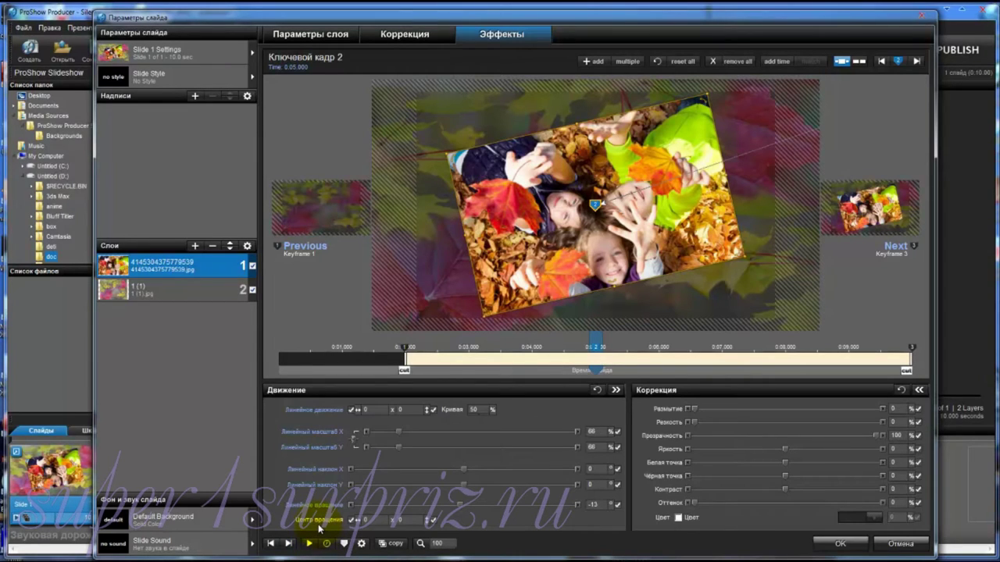
Add the semi-transparent green overlay 1.png as a new top layer on the slide
left_click(196, 248)
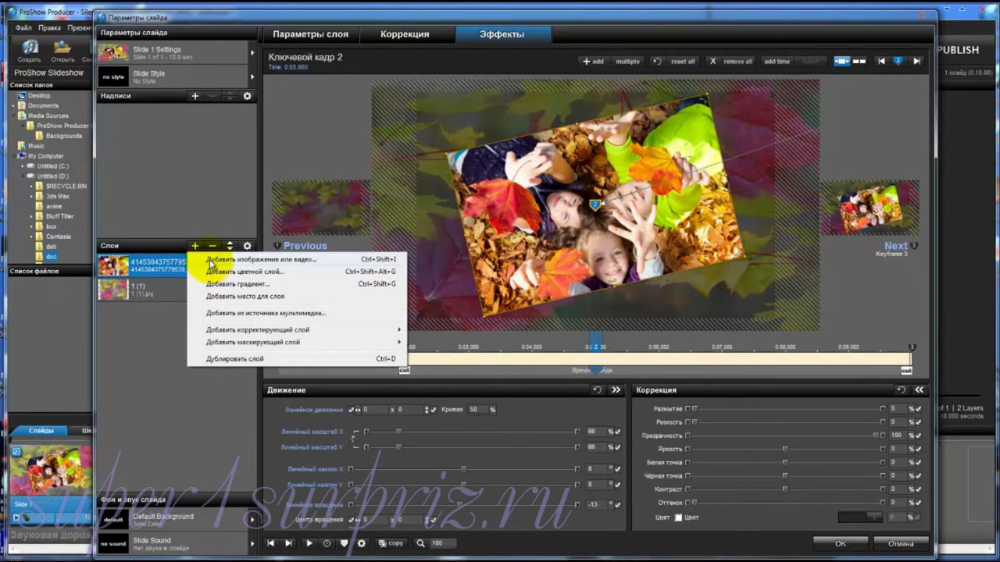
left_click(209, 259)
left_click(465, 121)
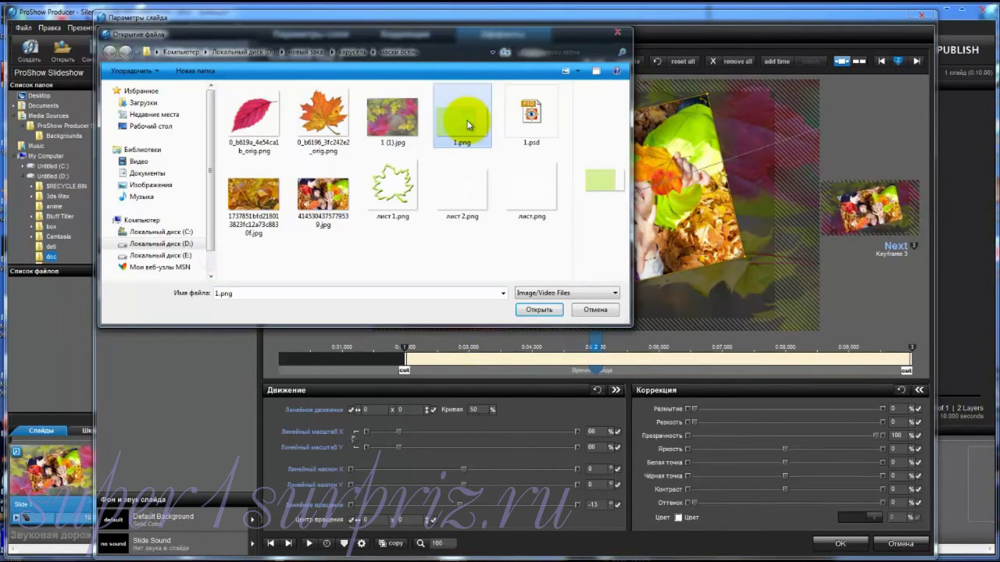
left_click(539, 309)
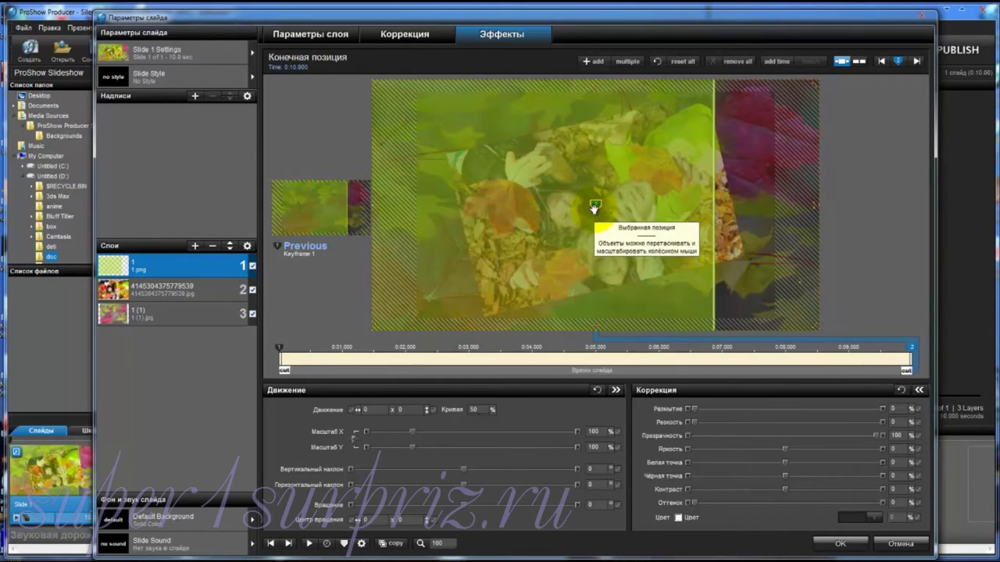
Move the green overlay off the left edge to -79 × 0 in its first keyframe and preview the slide-in motion
left_click(279, 349)
left_click_drag(705, 258, 352, 257)
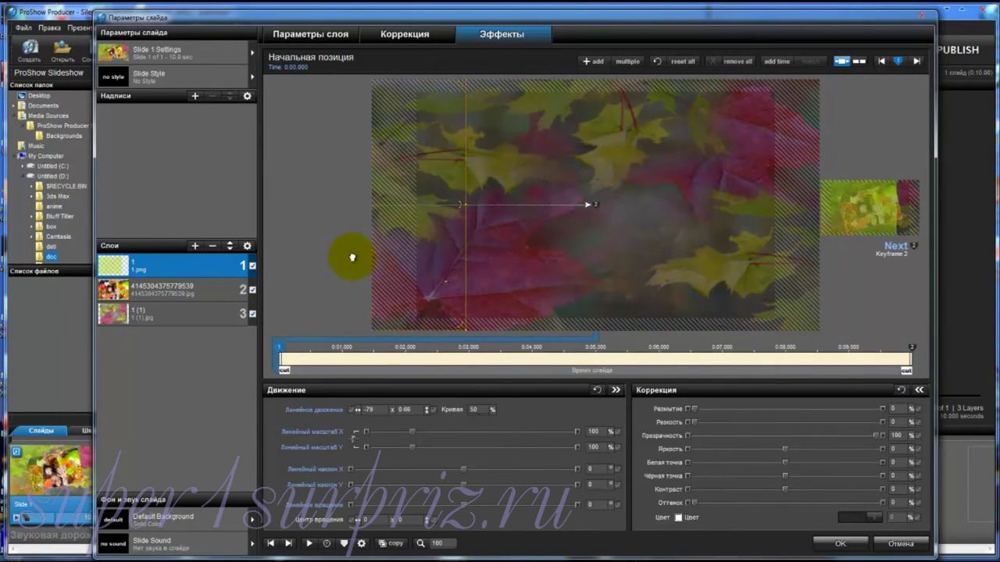
double_click(412, 408)
type("0")
left_click(308, 545)
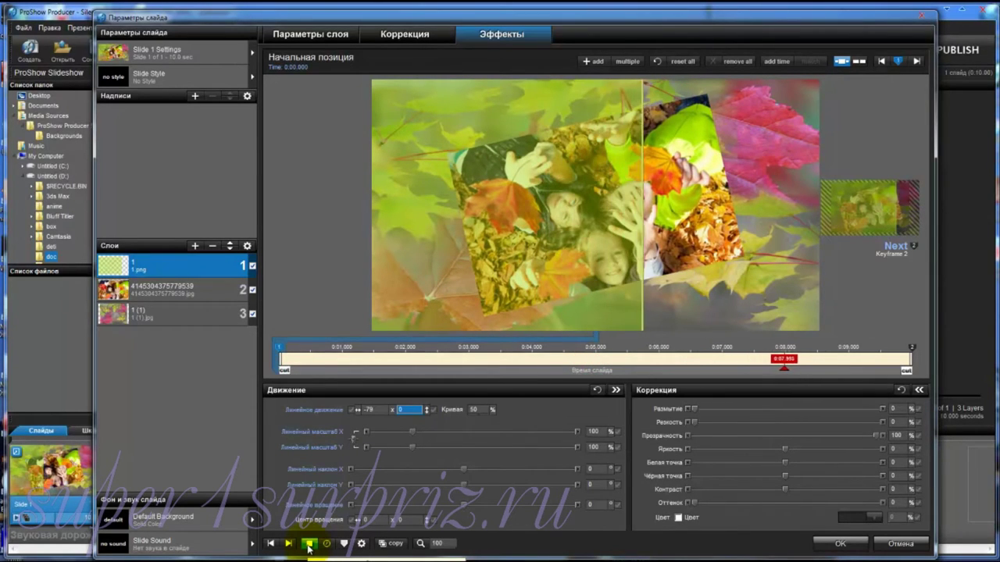
left_click(311, 545)
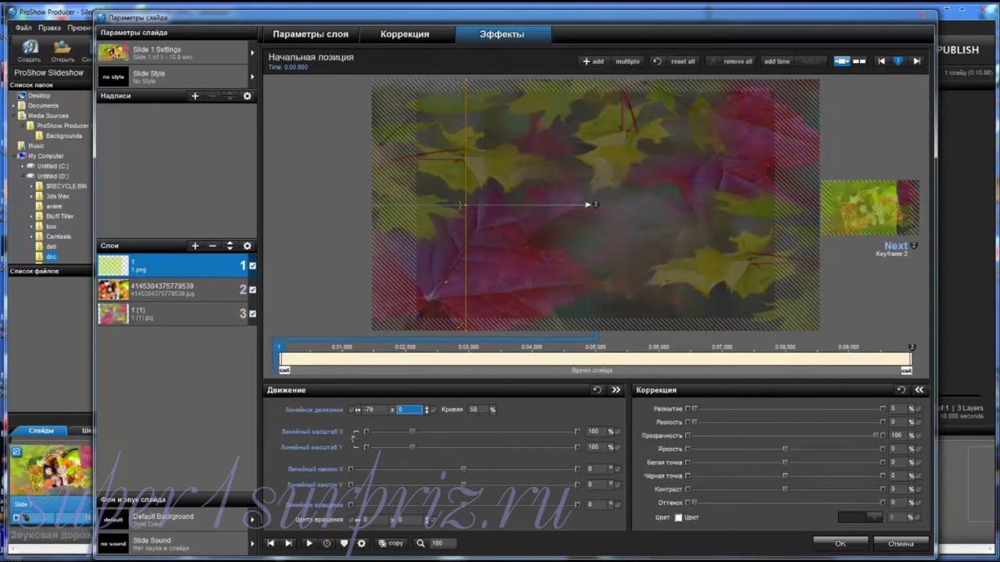
Add a middle keyframe at 5 seconds to the overlay, copy the last keyframe's settings to it and preview the animation
left_click(912, 349)
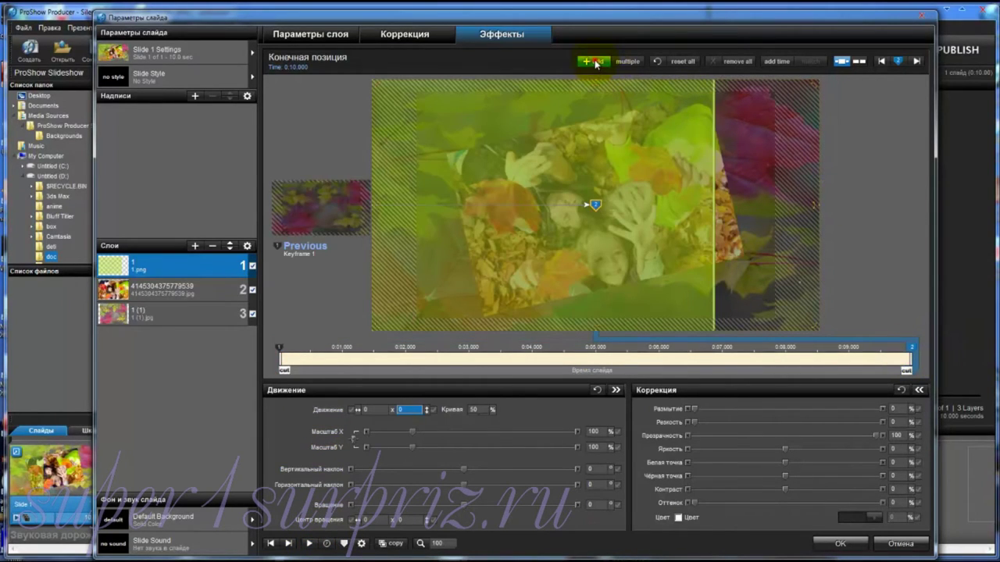
left_click(595, 62)
left_click(591, 345)
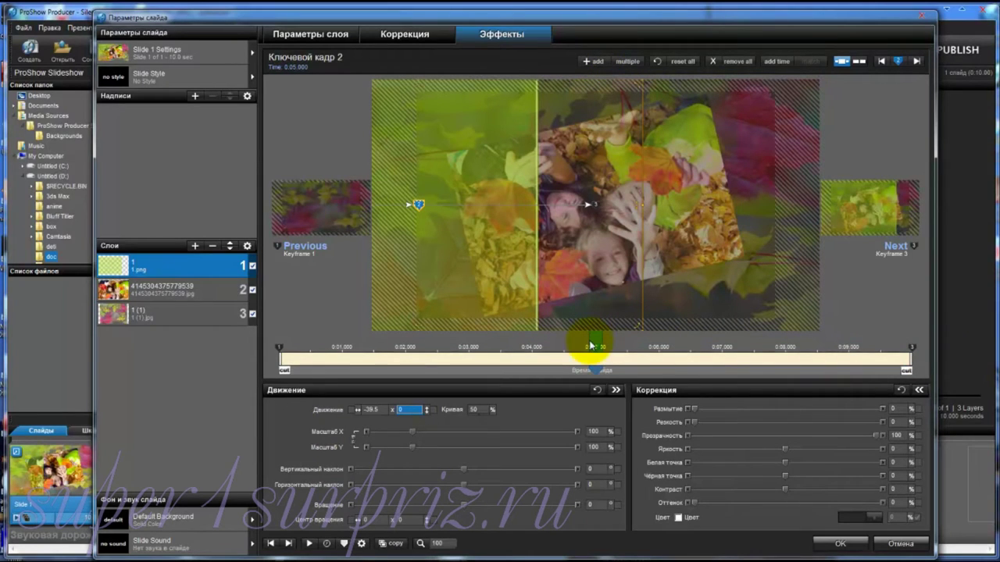
left_click(912, 347)
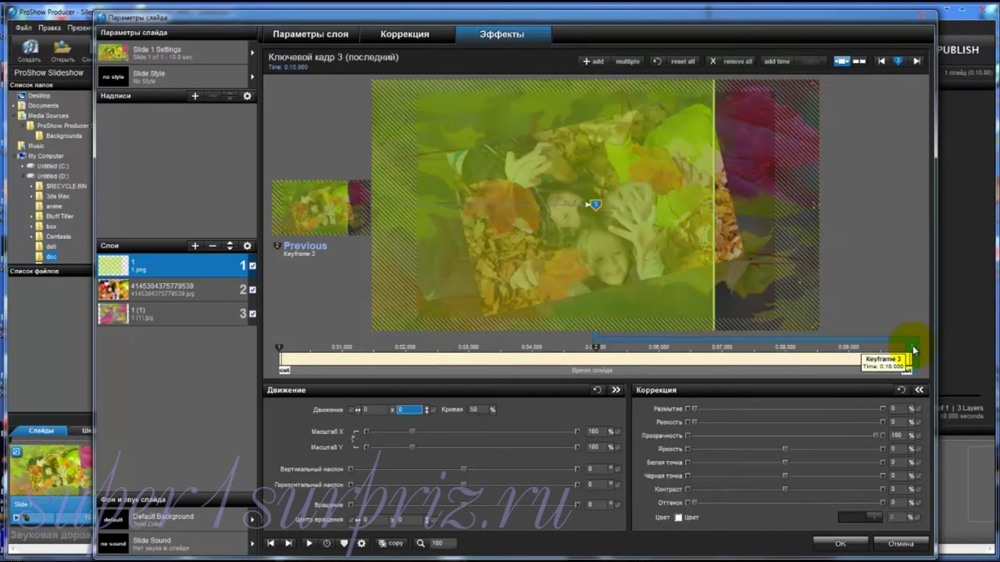
right_click(913, 350)
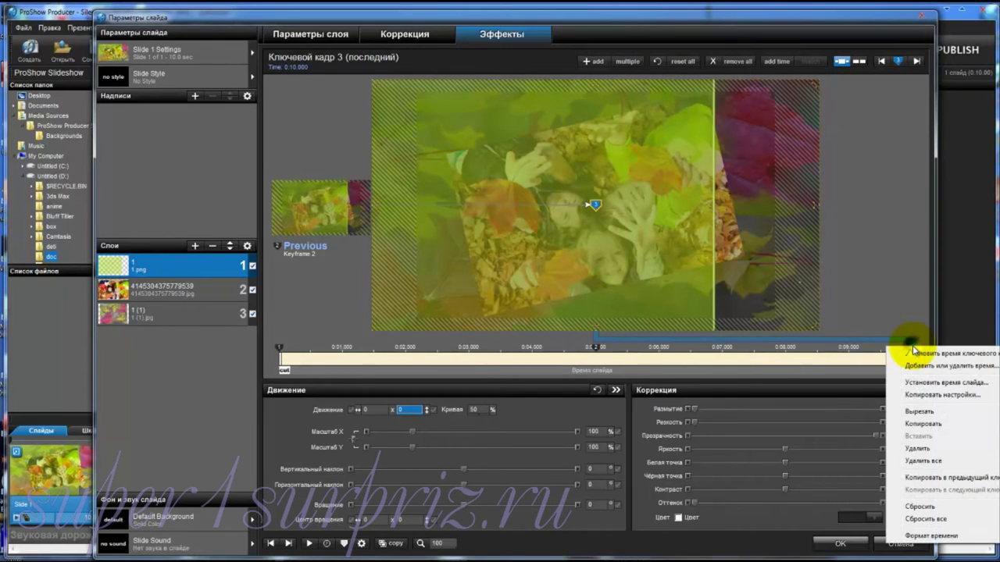
left_click(921, 478)
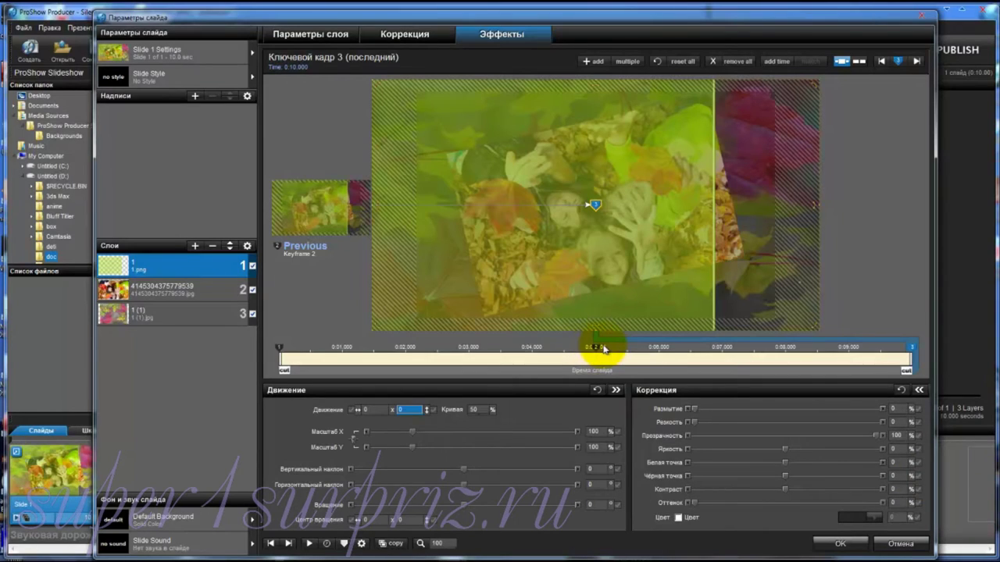
left_click(311, 544)
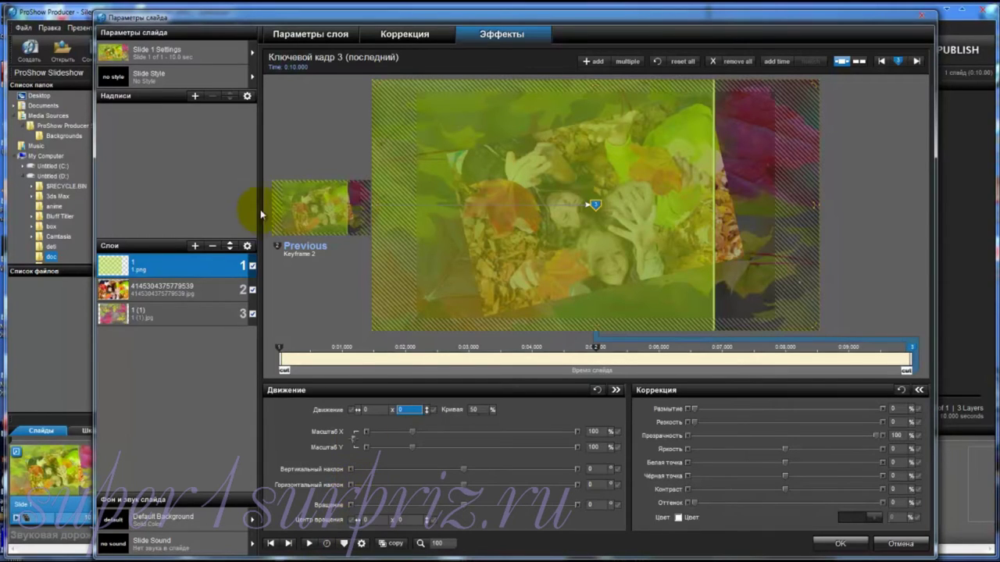
Add the leaf mask image лист.png as a new top layer and scale it down to 26% in its end position
left_click(194, 247)
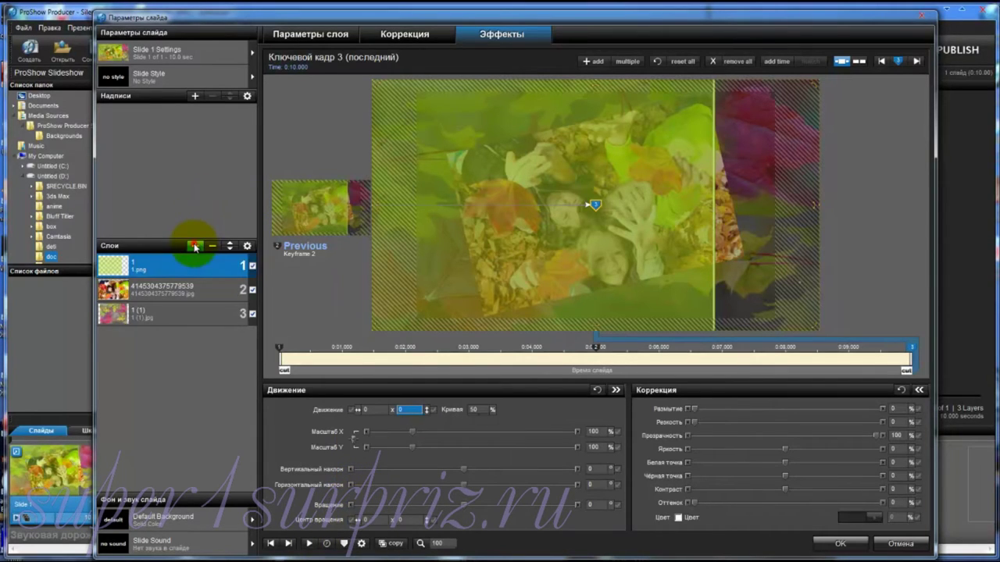
left_click(225, 260)
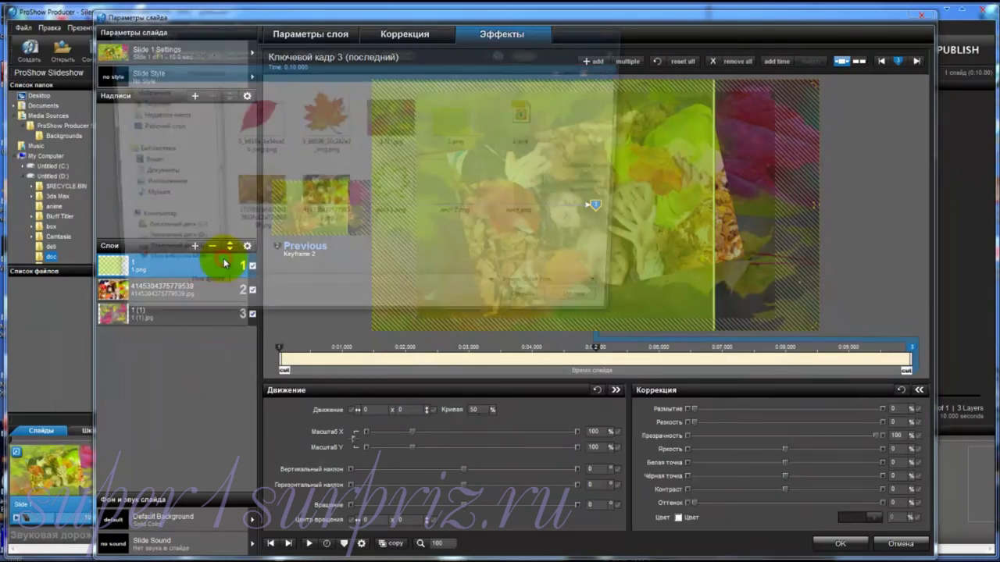
left_click(530, 193)
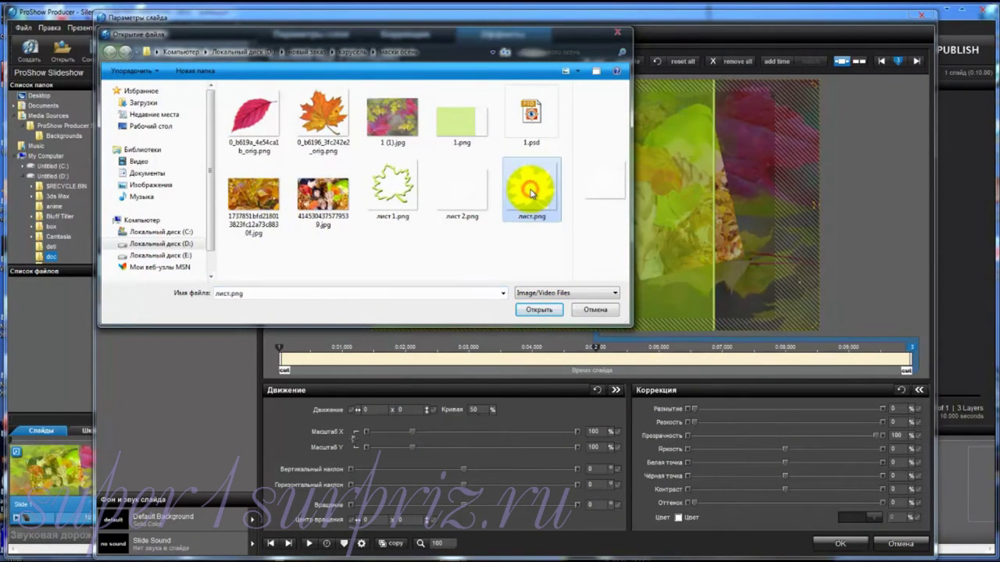
left_click(539, 310)
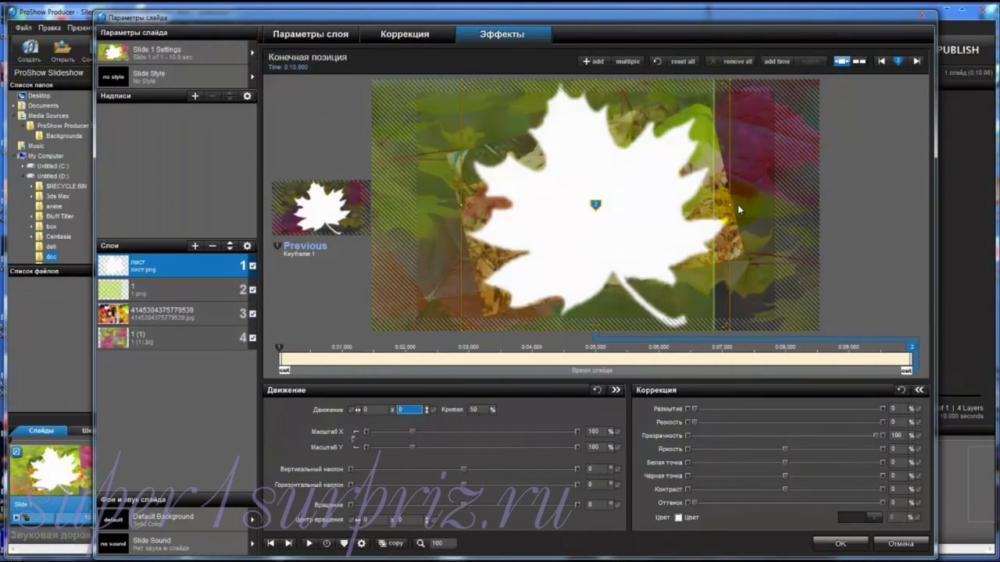
left_click_drag(726, 204, 629, 192)
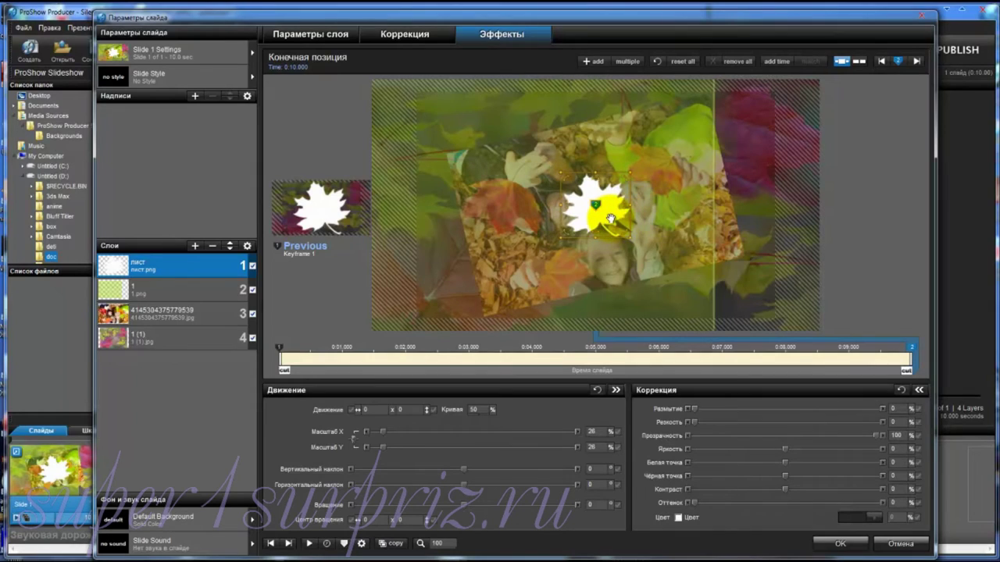
Scale the leaf down to 22% in its end position and copy those settings to the first keyframe
left_click(622, 209)
scroll(624, 208, "down", 2)
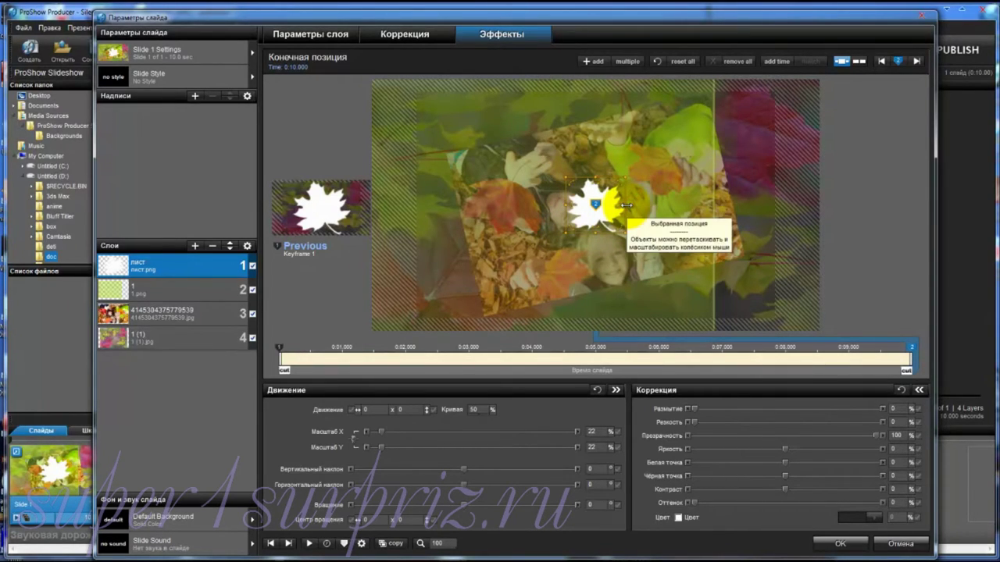
right_click(912, 349)
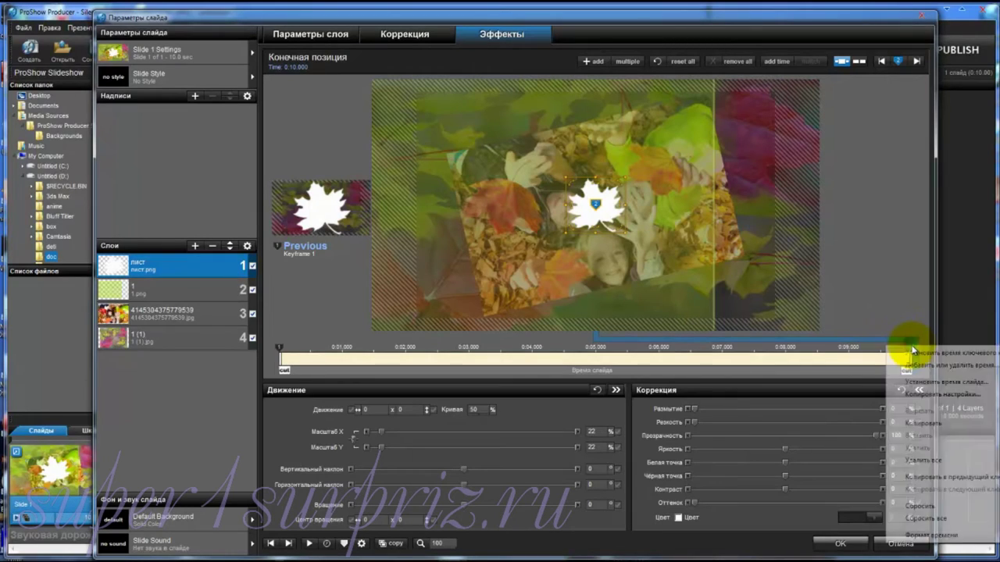
left_click(916, 481)
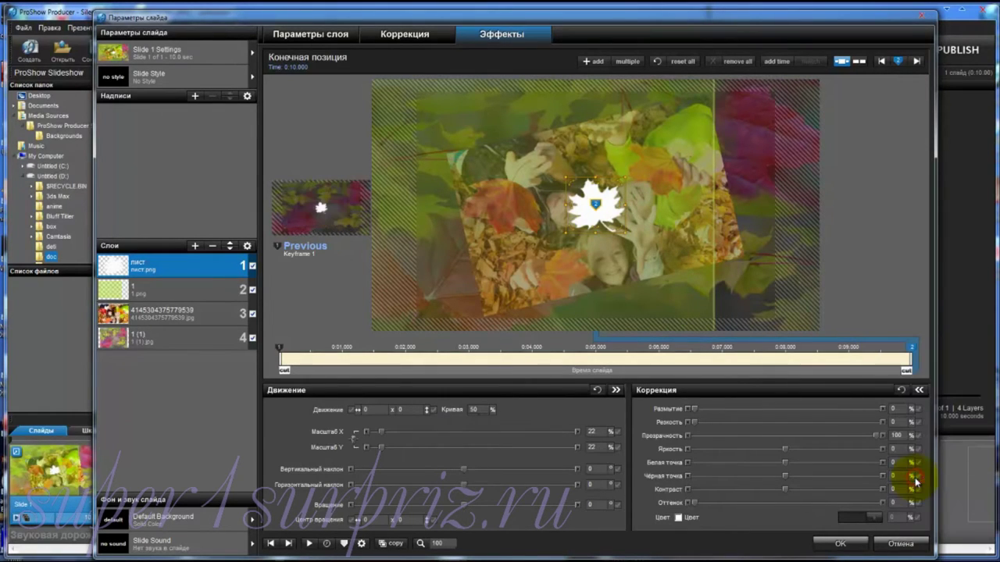
Add three middle keyframes to the leaf layer and move its first keyframe to 4 seconds
left_click(592, 63)
left_click(592, 63)
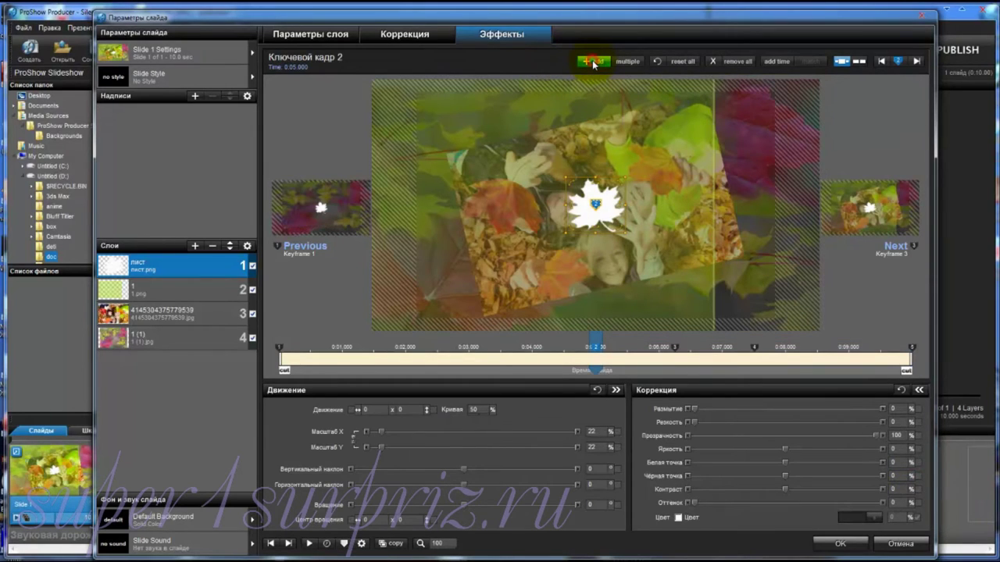
left_click(596, 348)
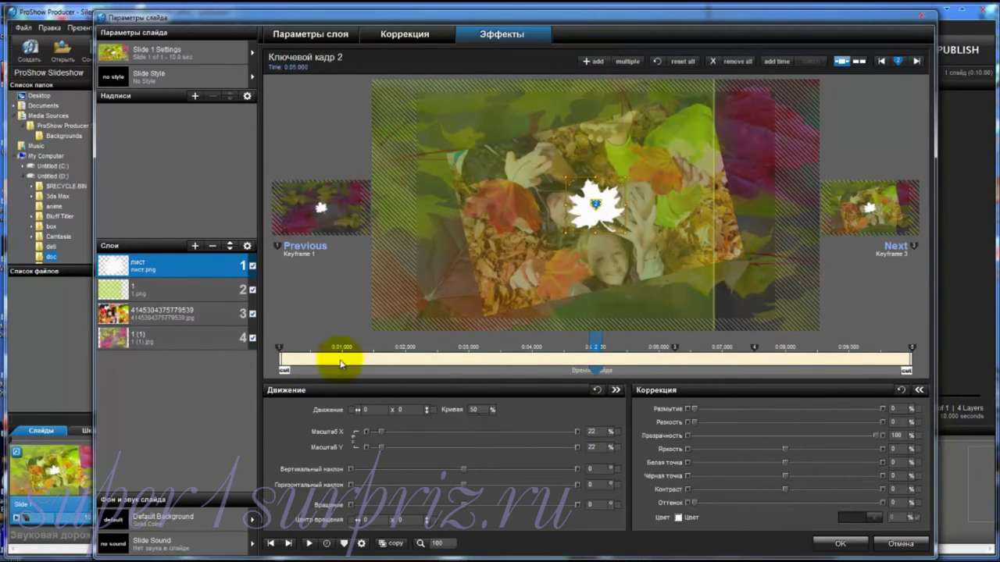
left_click(279, 348)
left_click_drag(278, 349, 536, 351)
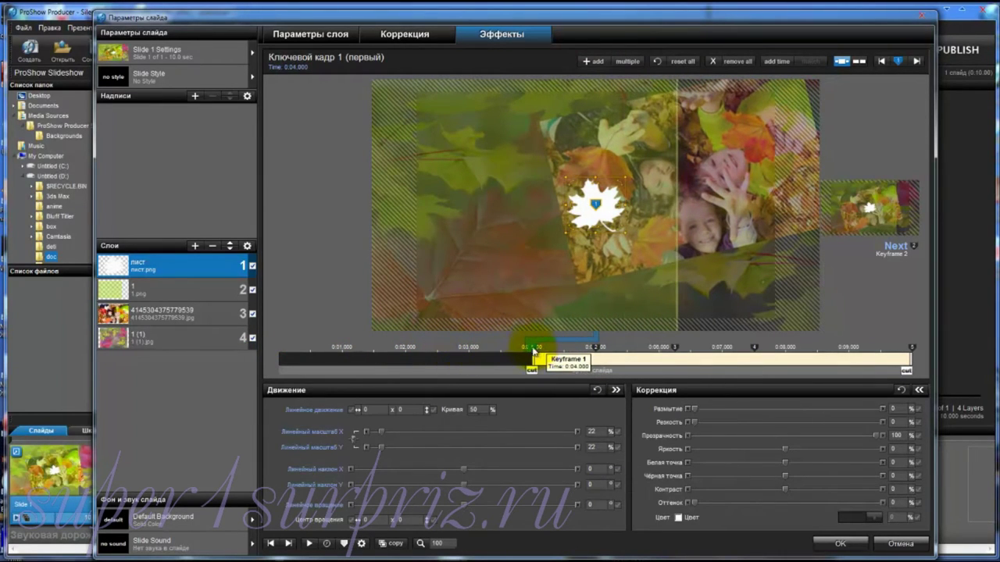
Space the leaf's three middle keyframes at about 5.6, 6.97 and 8.41 seconds
left_click(596, 346)
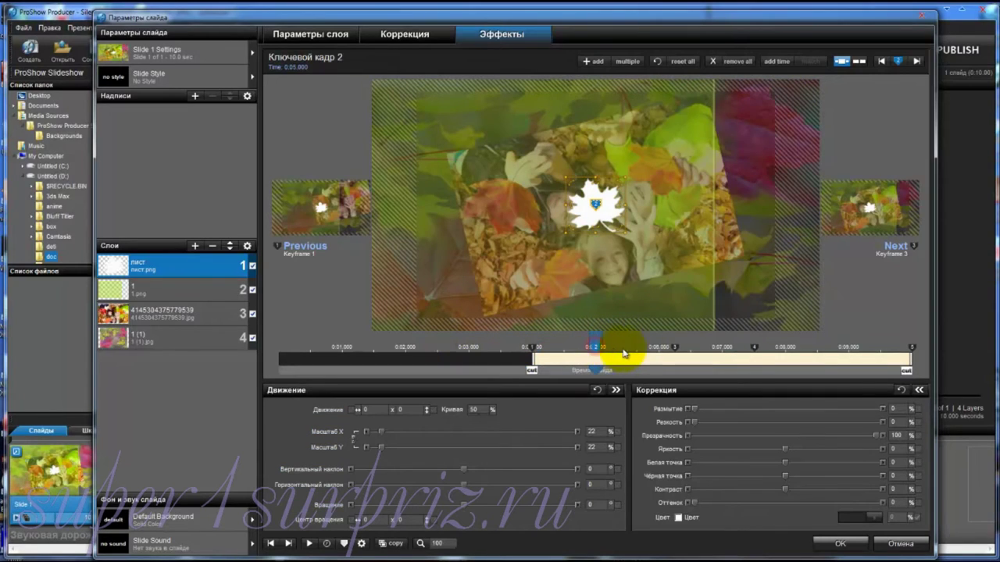
mouse_move(670, 347)
left_mouse_down()
mouse_move(653, 347)
mouse_move(668, 347)
left_mouse_up()
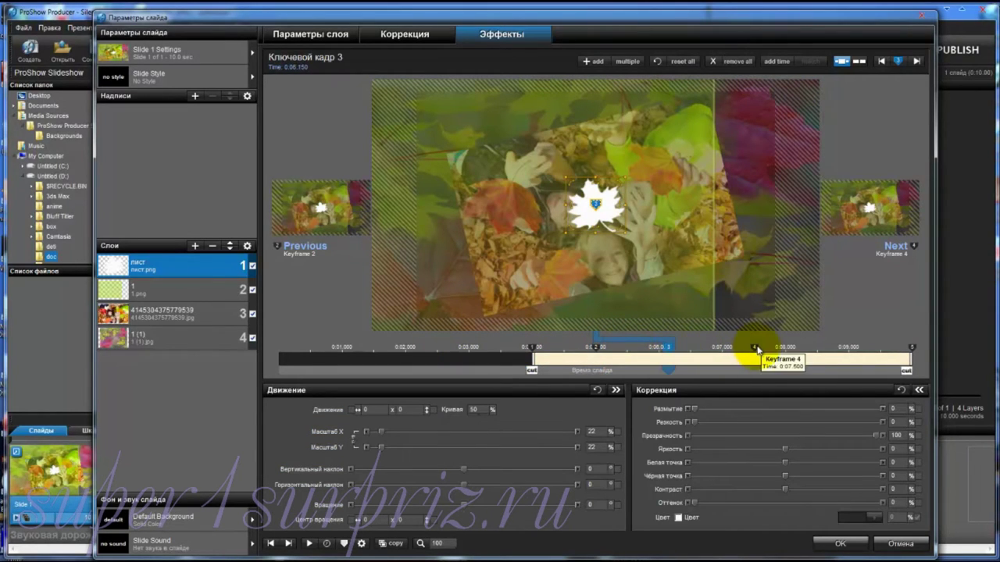
left_click_drag(756, 349, 818, 348)
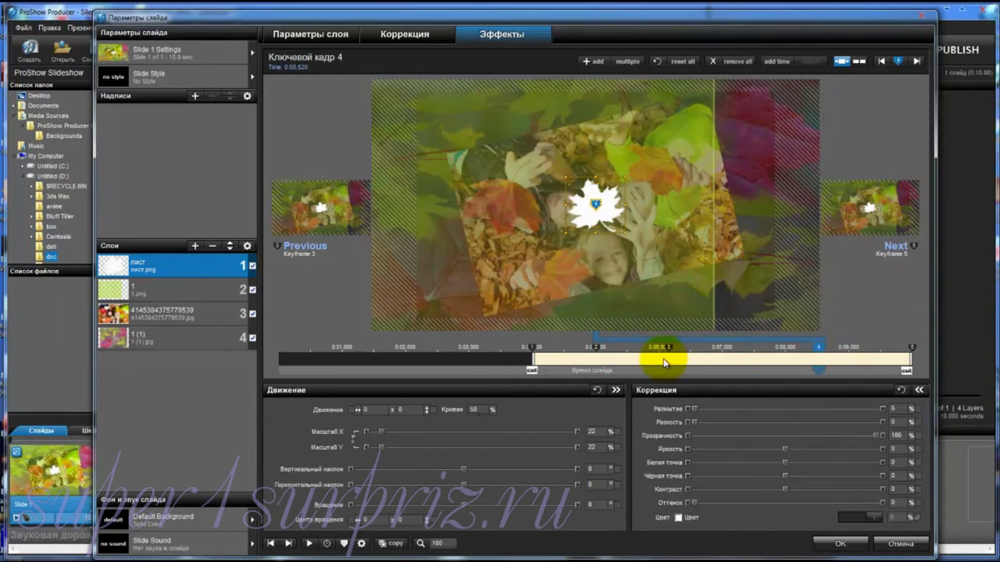
left_click_drag(660, 347, 745, 347)
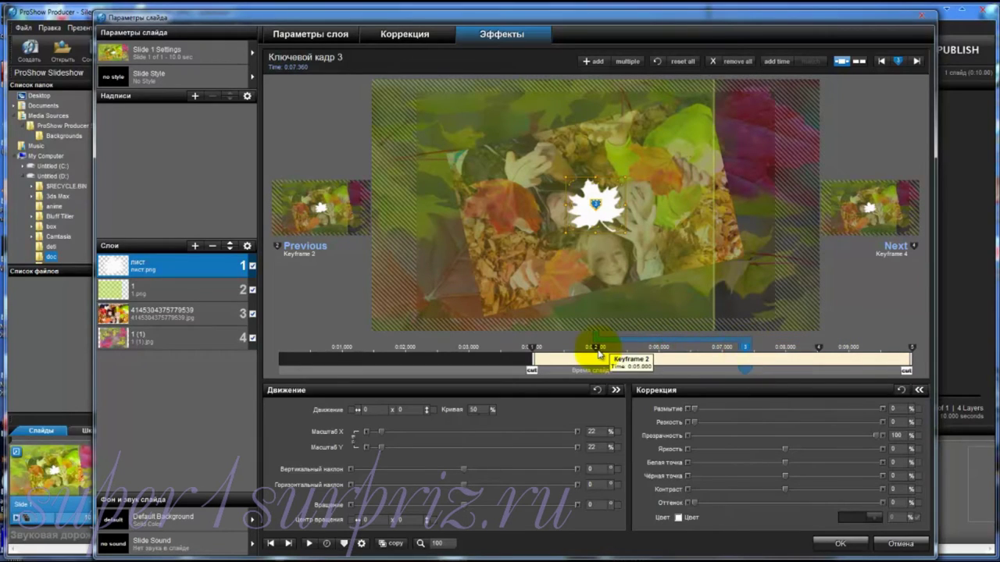
left_click_drag(598, 354, 632, 349)
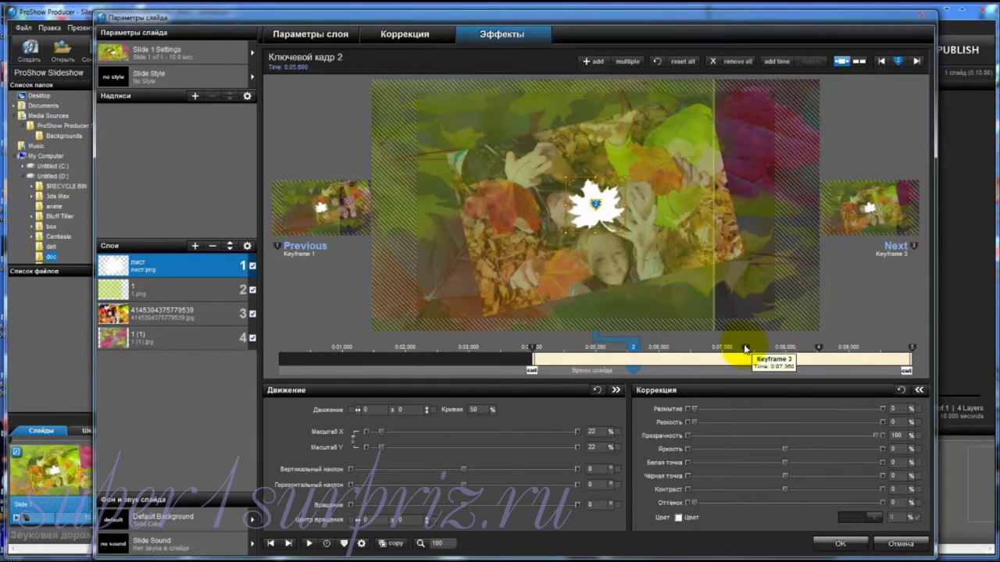
left_click_drag(746, 349, 719, 347)
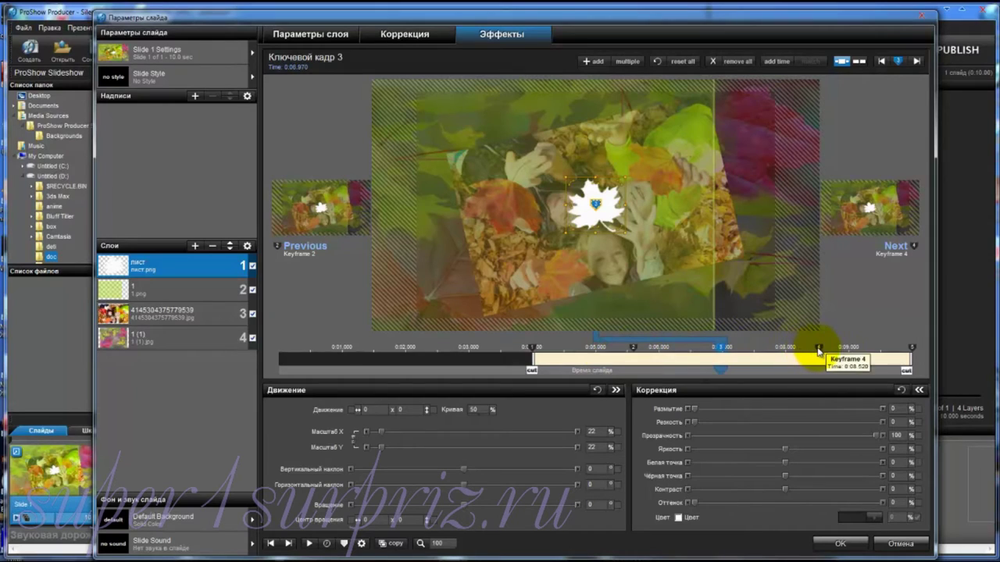
left_click_drag(818, 351, 811, 349)
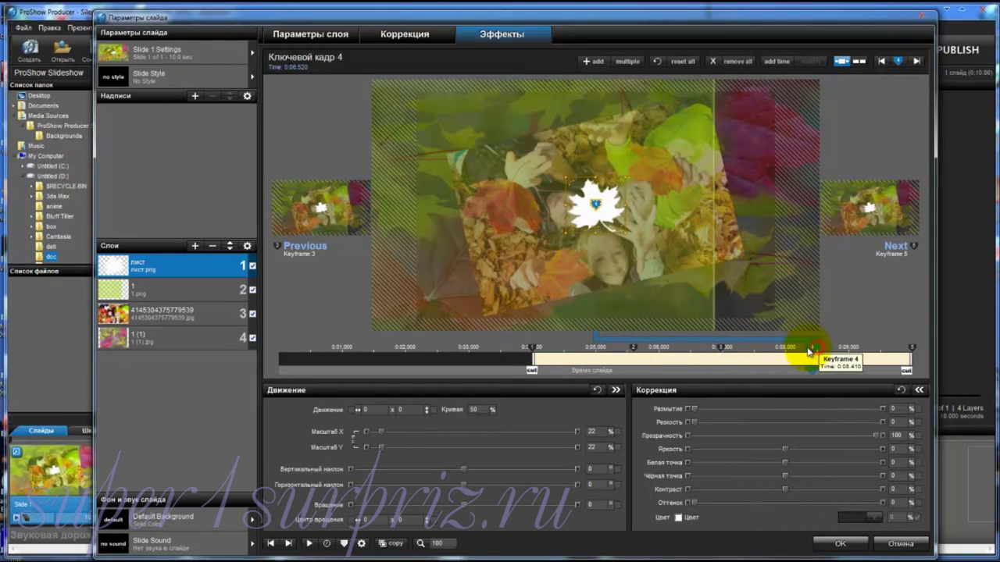
Place the leaf above the slide at -30.62 × -62.22 in keyframe 1 and at -6.87 × -35.53 with -71° rotation in keyframe 2
left_click(532, 348)
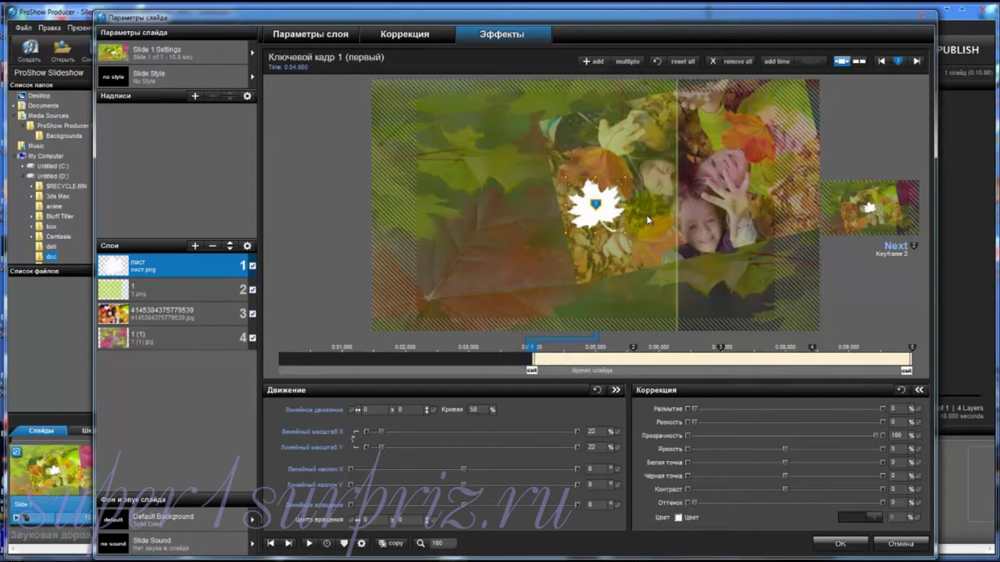
left_click_drag(617, 216, 479, 61)
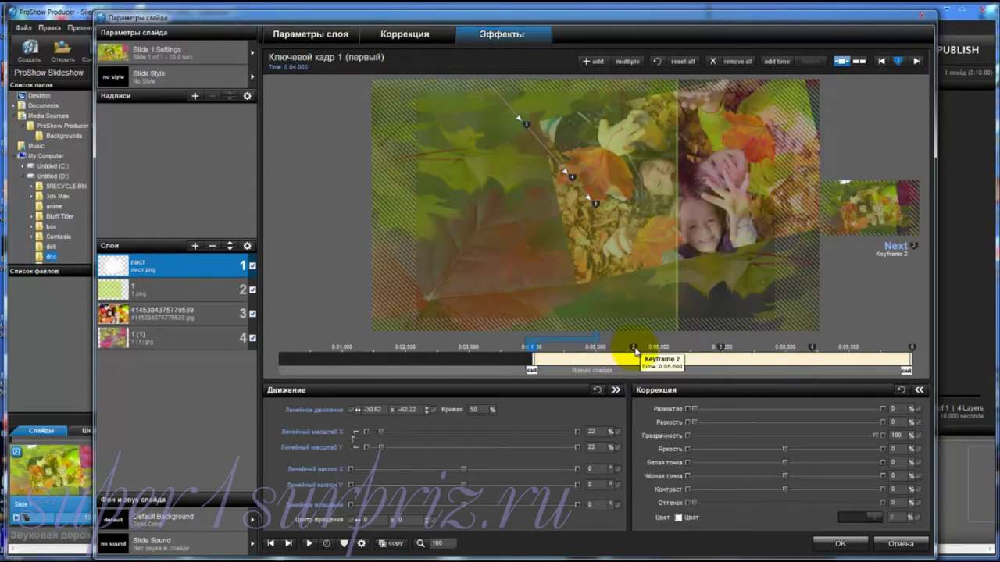
left_click(633, 348)
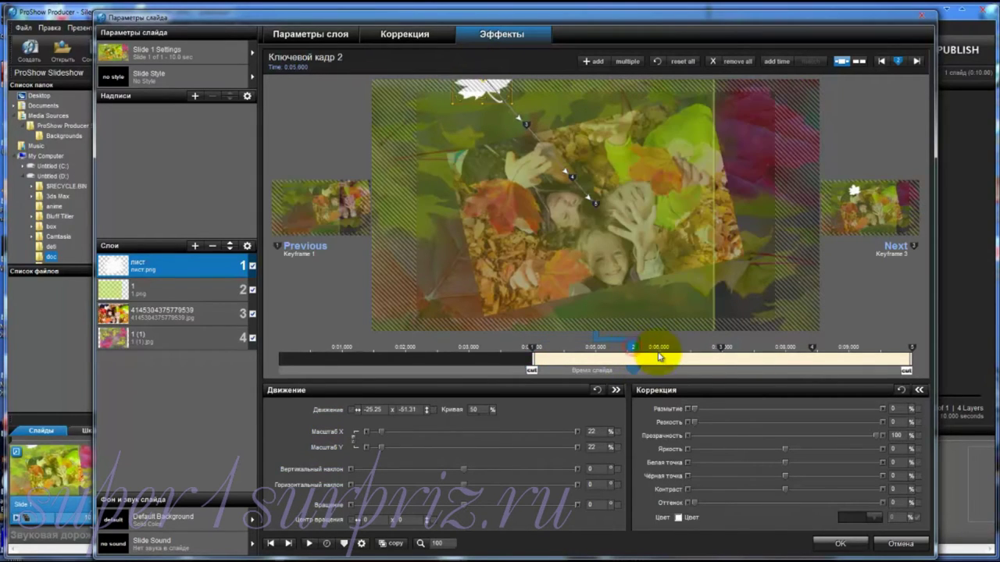
left_click_drag(485, 93, 568, 134)
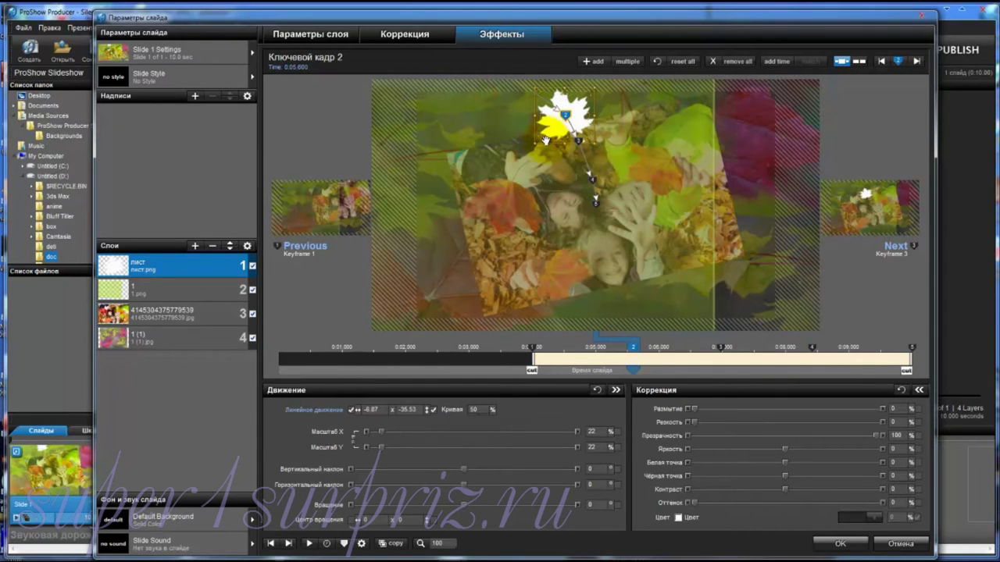
left_click_drag(541, 139, 578, 141)
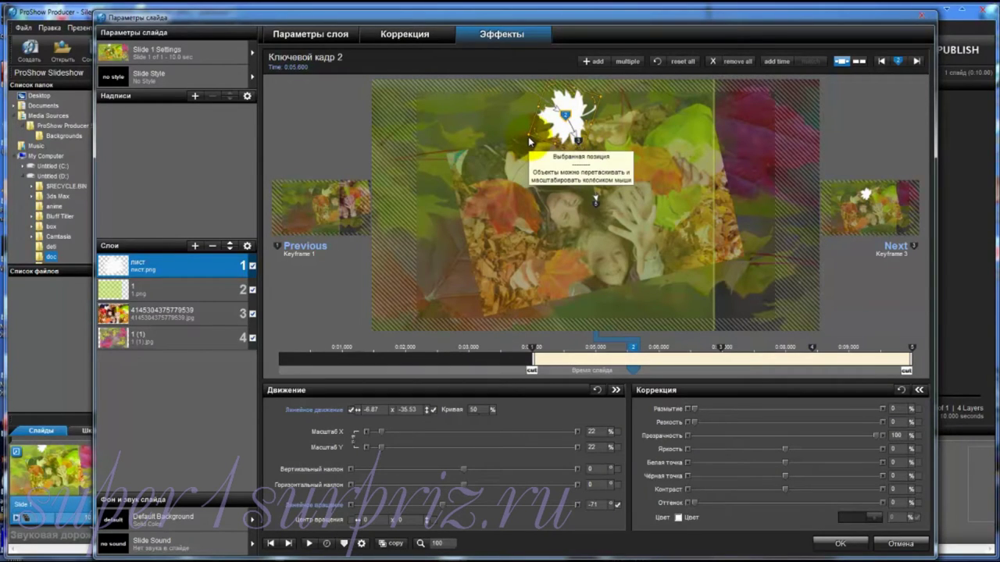
Move the leaf to -24.78 × -3.9 with 3° rotation in keyframe 3 and to -4.93 × 28 in keyframe 4
left_click(721, 349)
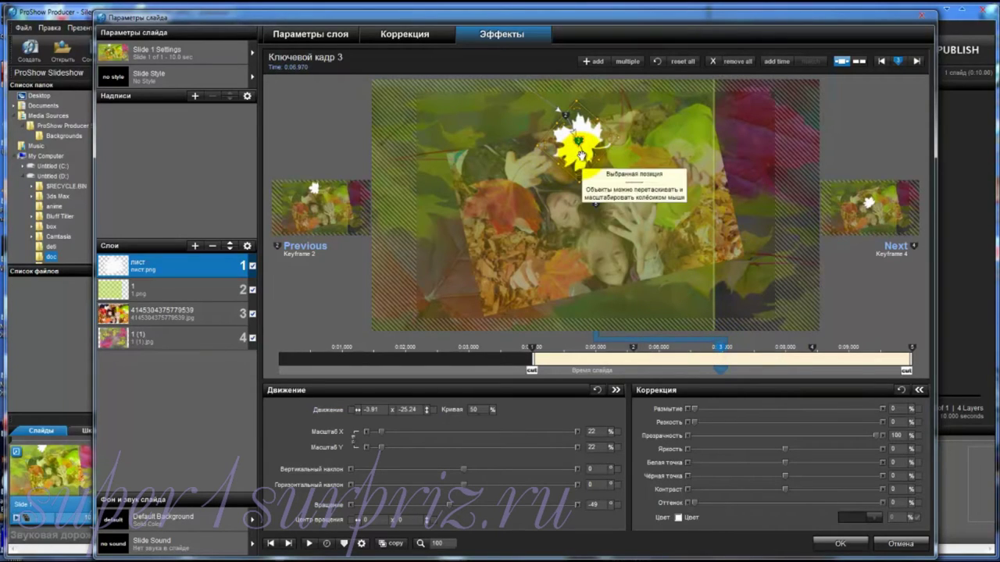
left_click_drag(580, 155, 455, 221)
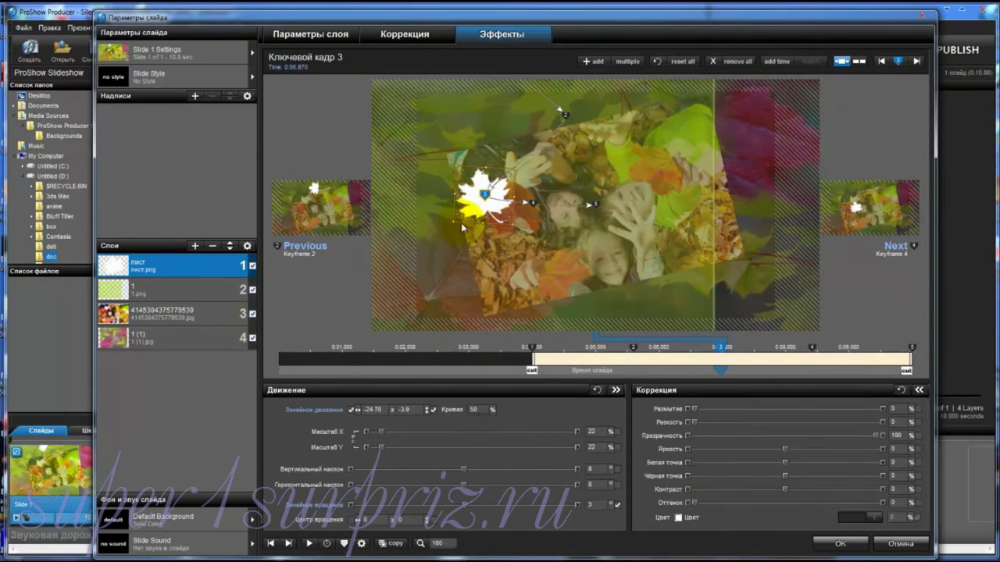
left_click(810, 353)
left_click_drag(531, 214, 582, 289)
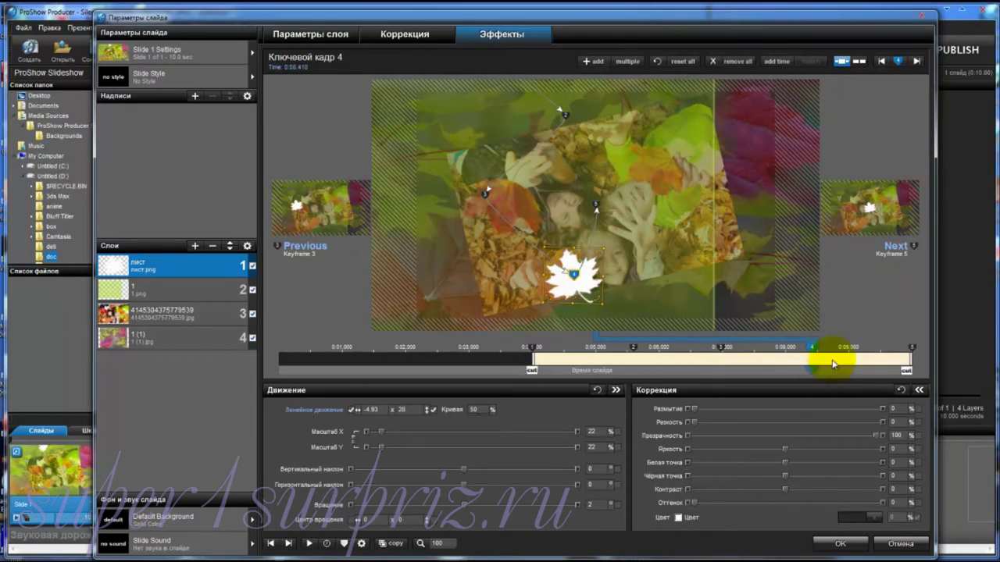
Move the leaf to the slide's lower edge at -32.12 × 50.43 with -50° rotation in the last keyframe and preview the falling motion
left_click(908, 349)
left_click(592, 211)
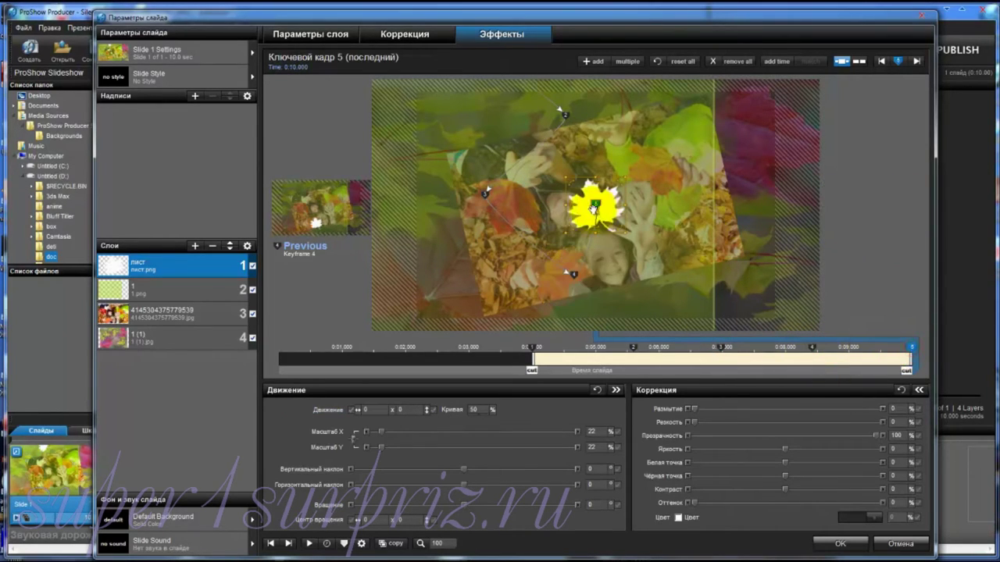
left_click_drag(592, 218, 453, 317)
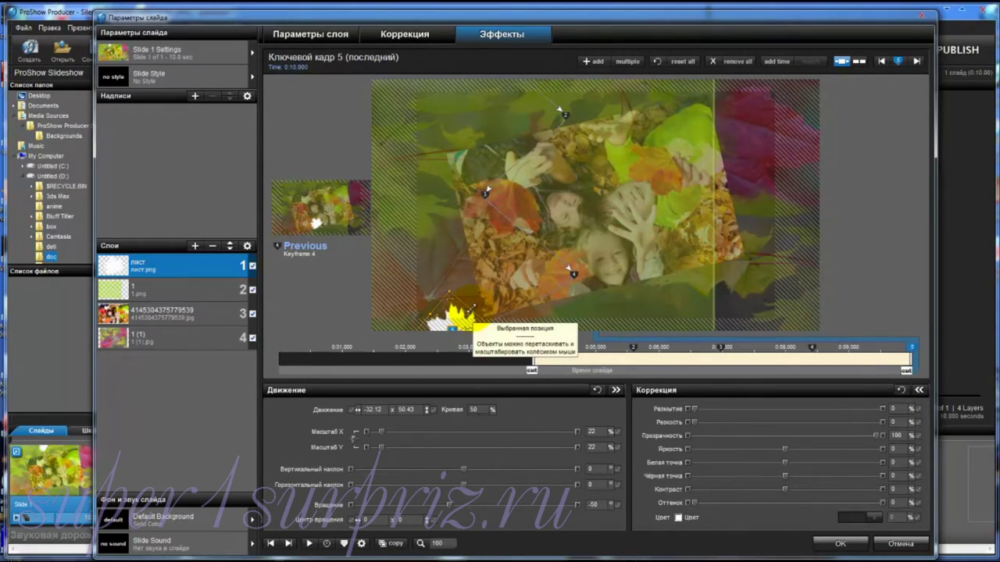
left_click(310, 544)
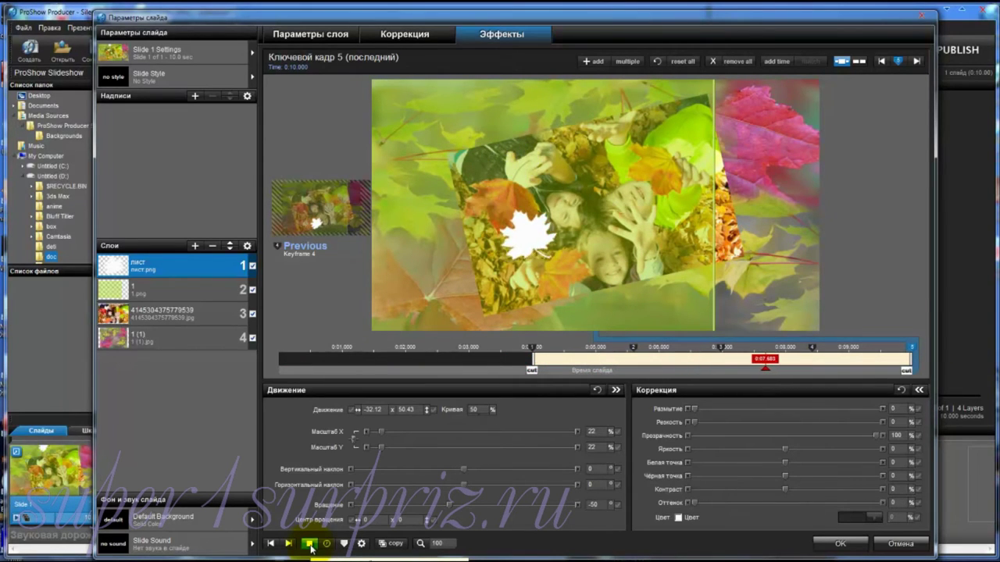
left_click(310, 544)
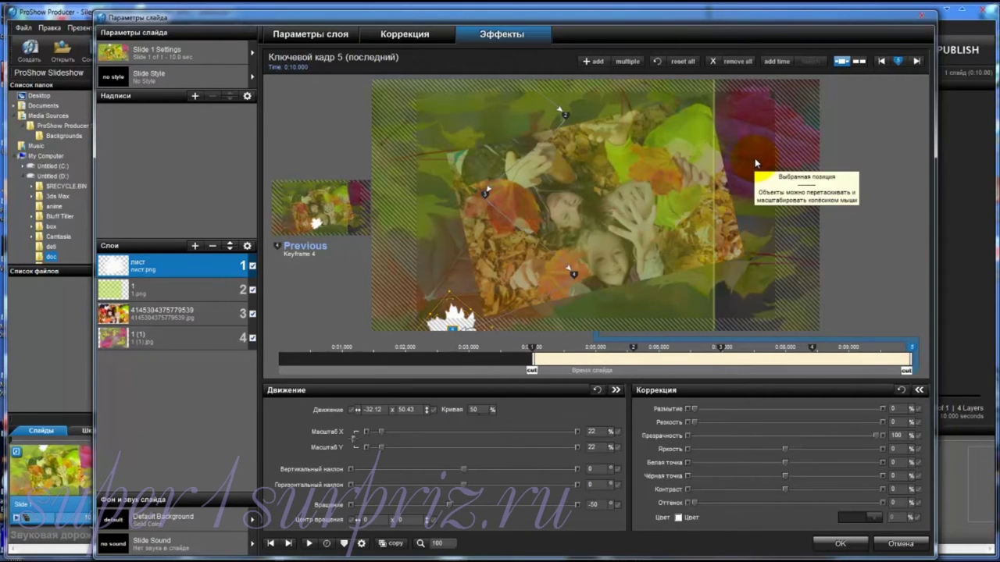
Duplicate the background layer 1 (1).jpg and move the copy up directly beneath the leaf layer, above the green overlay
left_click(166, 341)
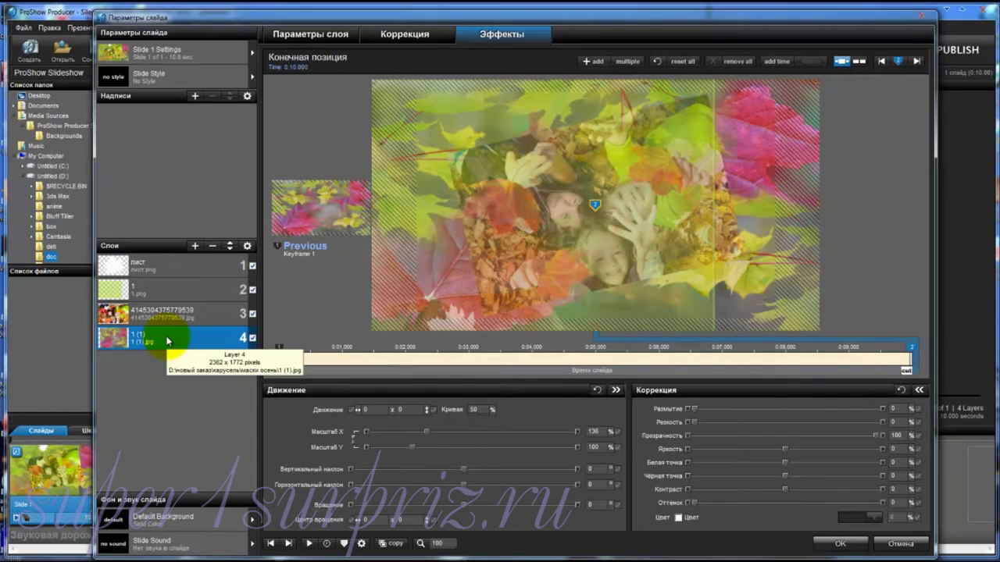
right_click(167, 340)
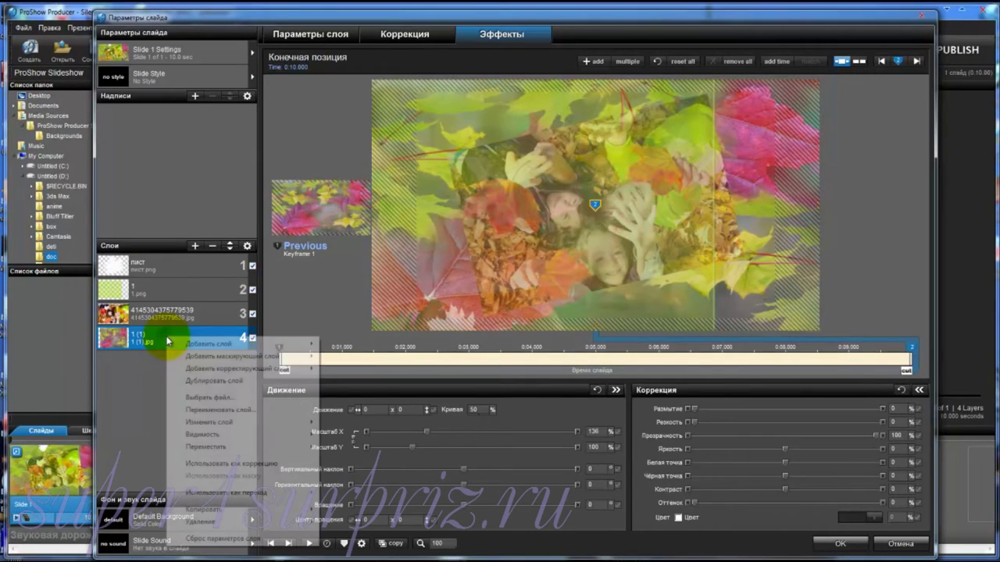
left_click(190, 381)
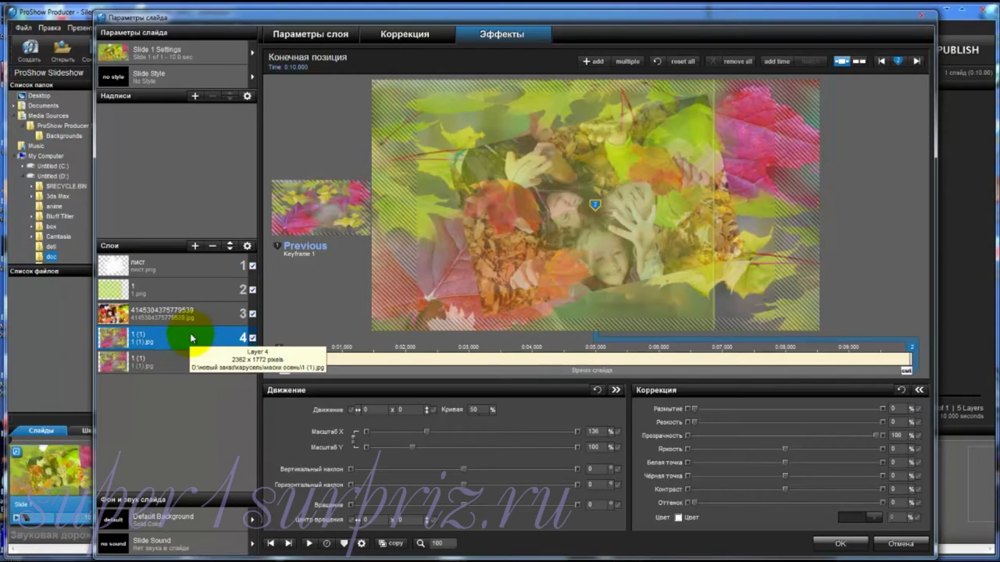
left_click(230, 246)
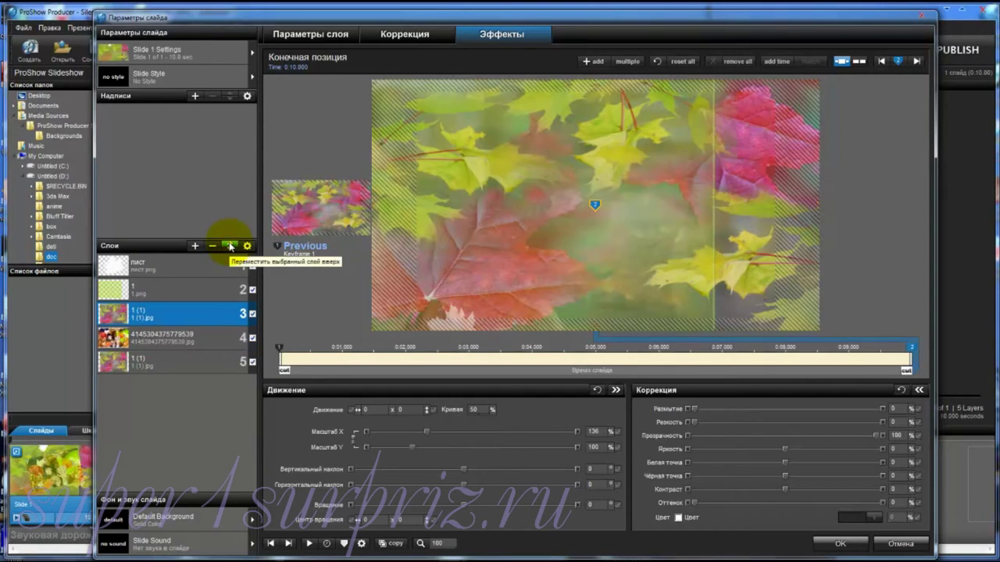
left_click(230, 246)
Turn the лист layer into a mask for the background copy beneath it and preview the slide
left_click(151, 268)
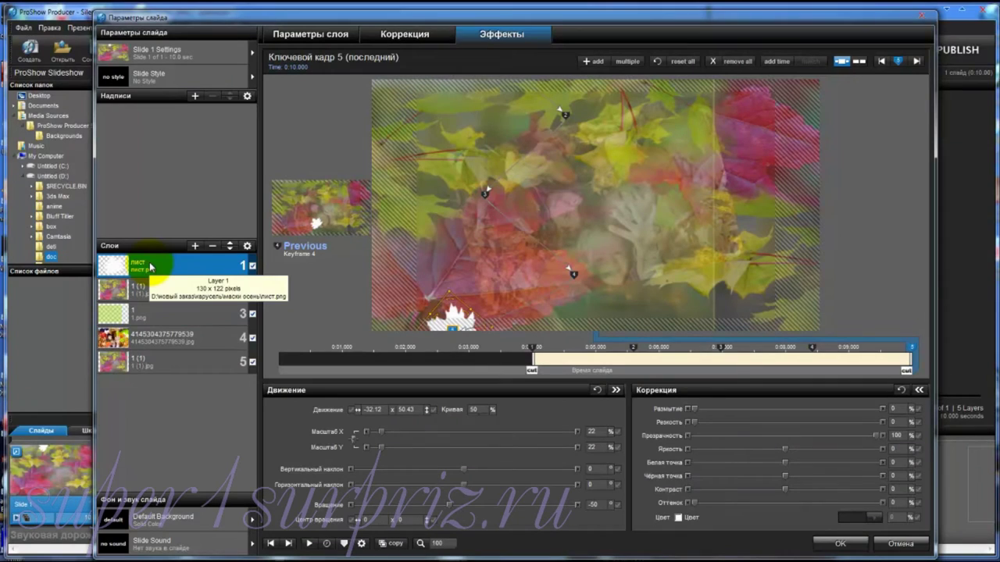
right_click(150, 268)
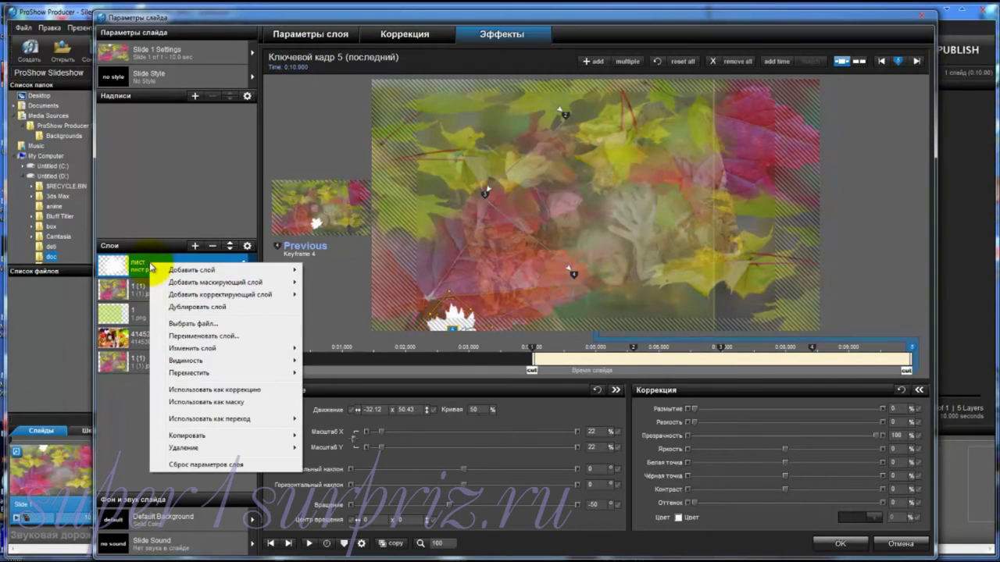
left_click(188, 404)
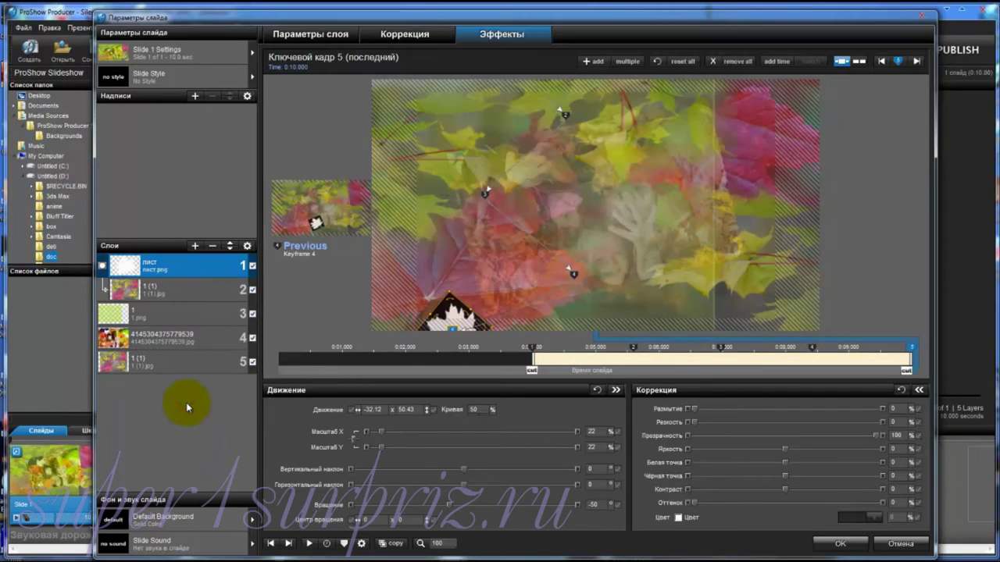
left_click(309, 543)
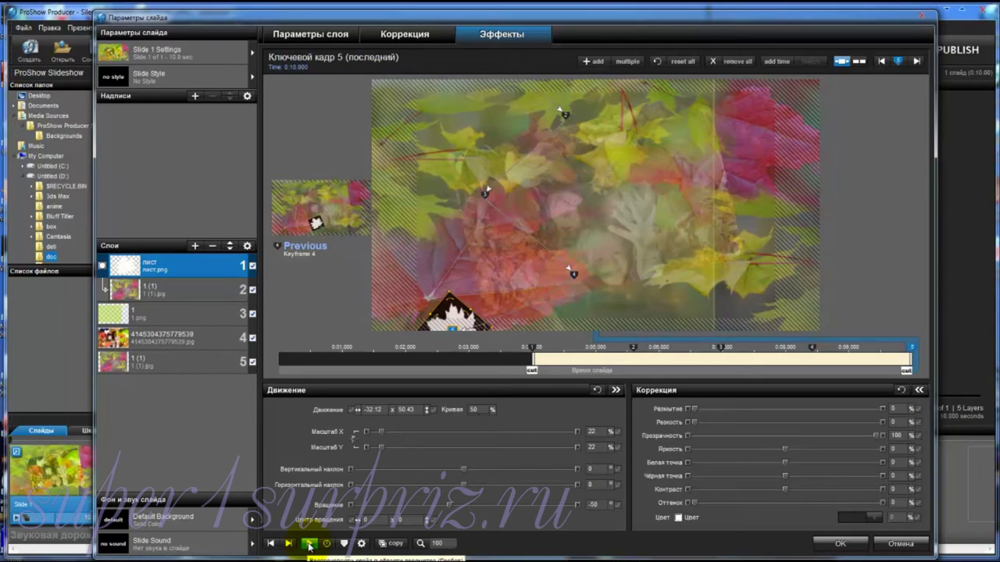
Duplicate the лист mask layer and move the copy down beneath the masked background, directly above the green overlay
left_click(171, 266)
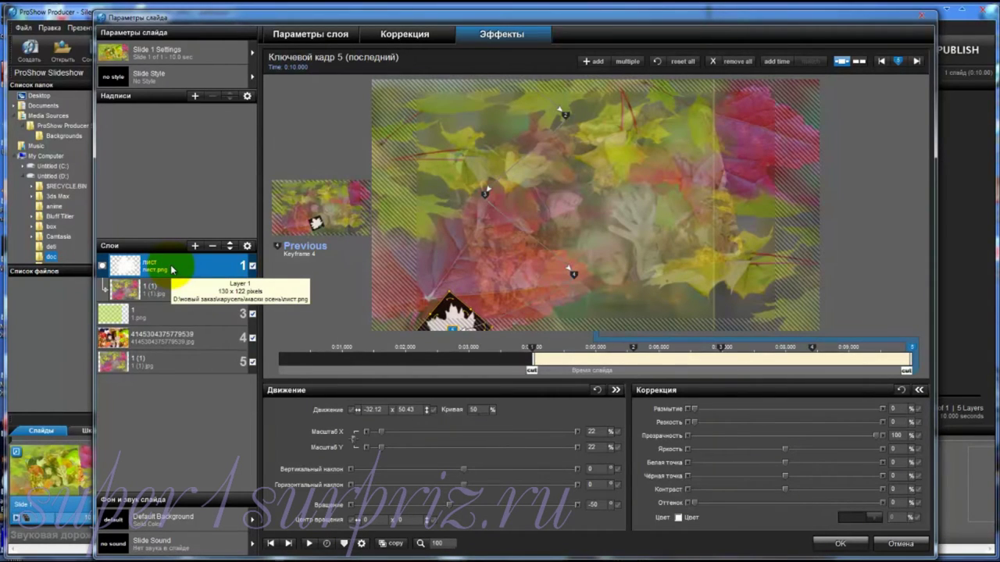
right_click(172, 269)
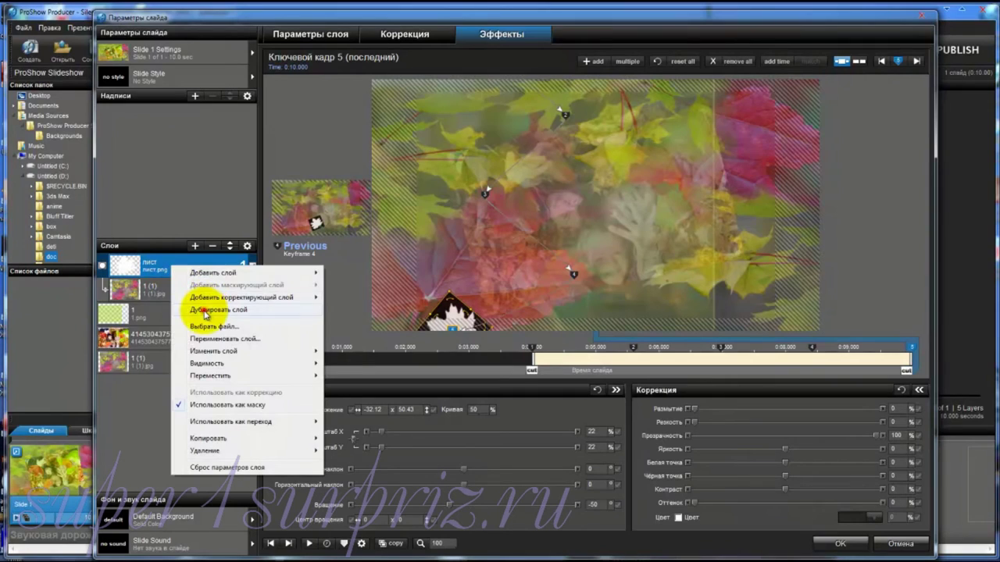
left_click(205, 311)
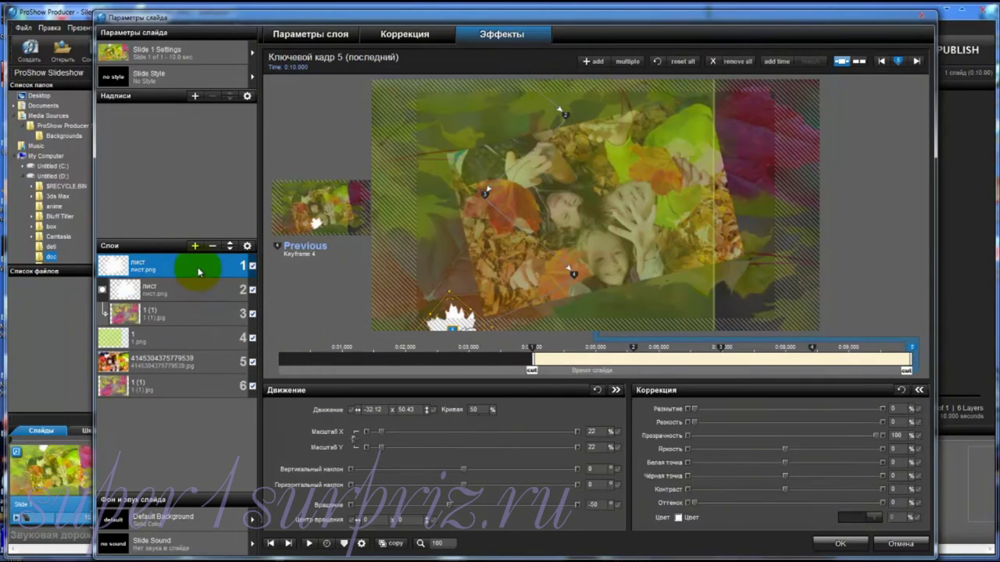
left_click(232, 250)
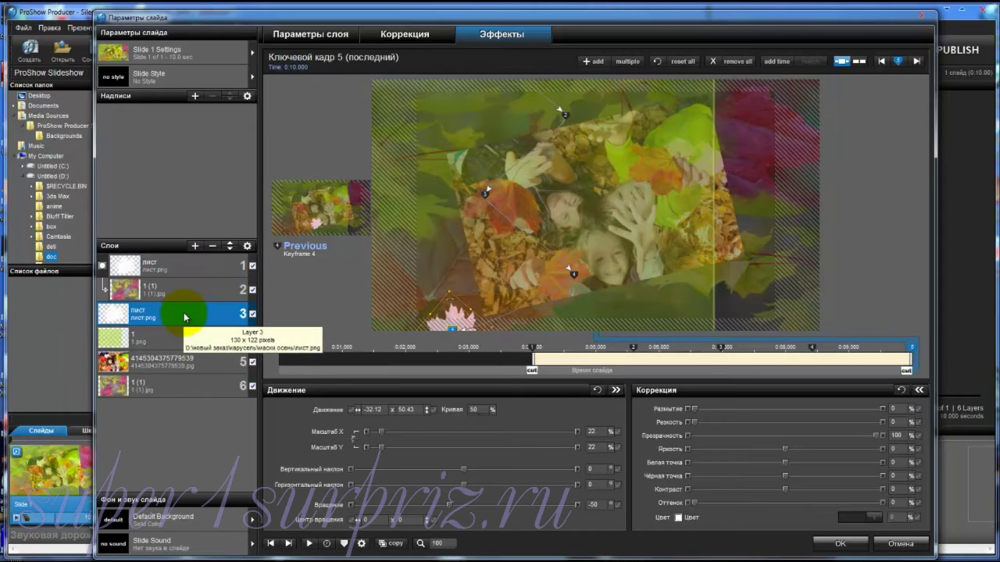
Set the copied leaf's scale to 26% in keyframes 1 and 2
left_click(533, 351)
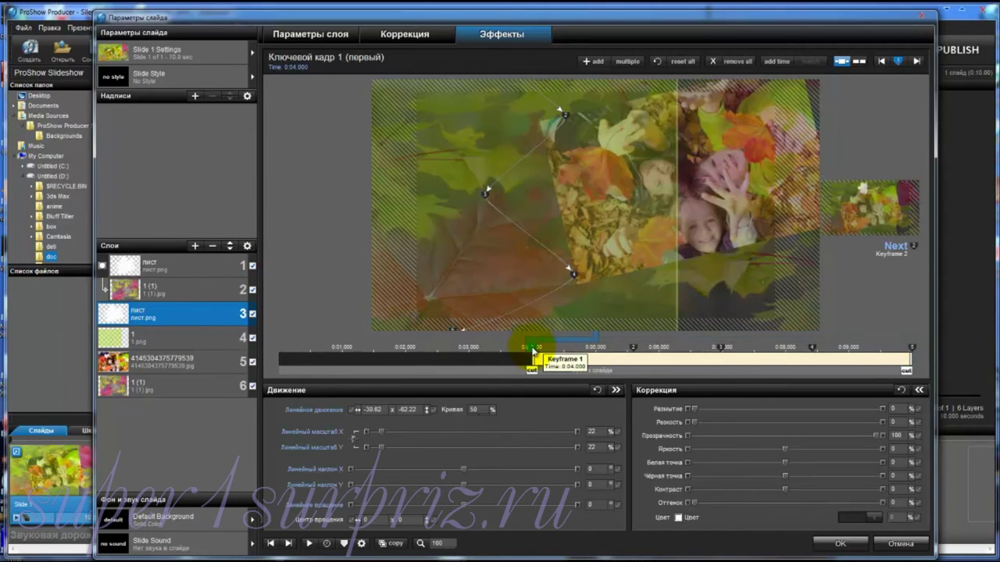
left_click(599, 435)
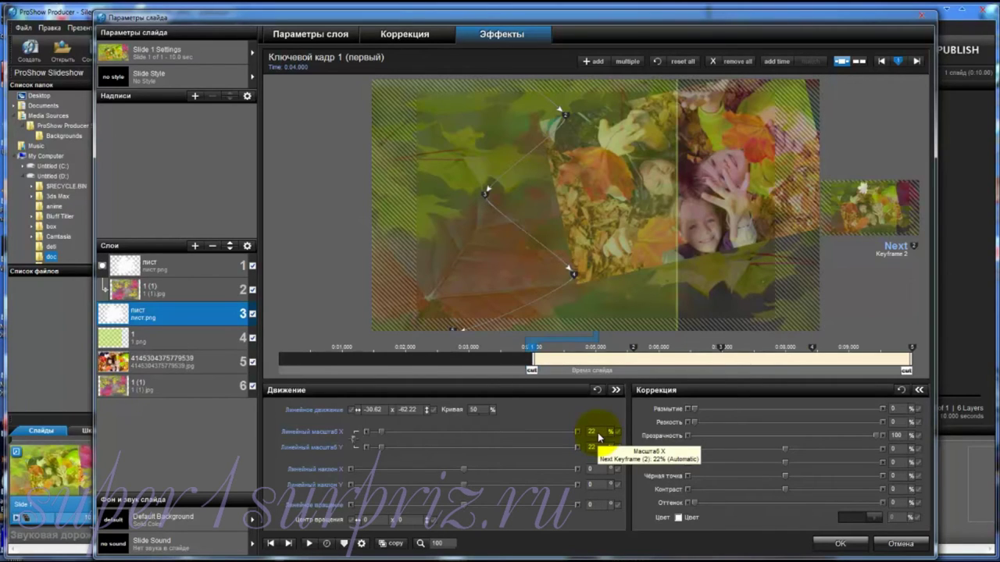
left_click(593, 432)
type("26")
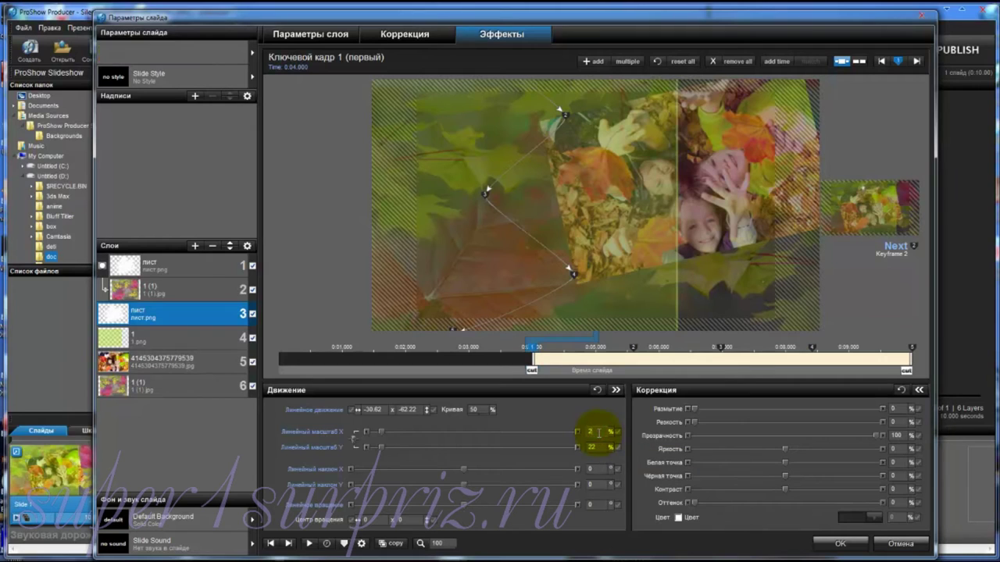
left_click(633, 348)
type("26")
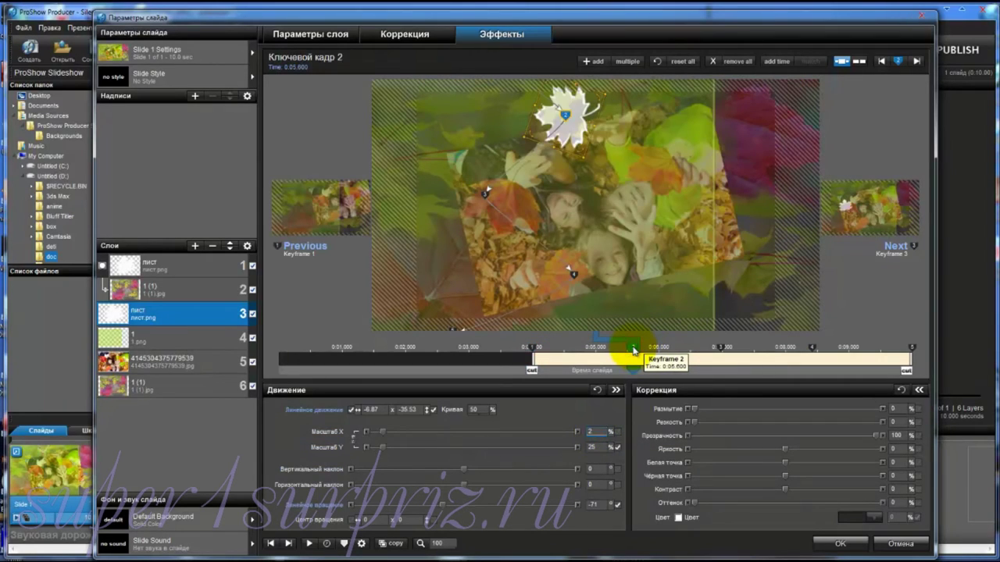
key("Return")
Set the copied leaf's scale to 26% in keyframes 3, 4 and 5
left_click(720, 348)
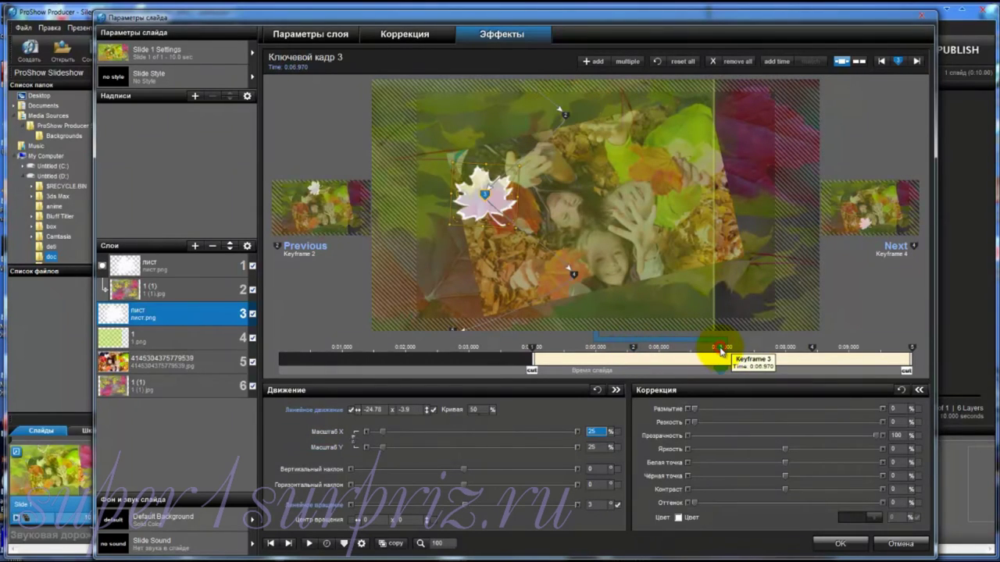
type("26")
key("Return")
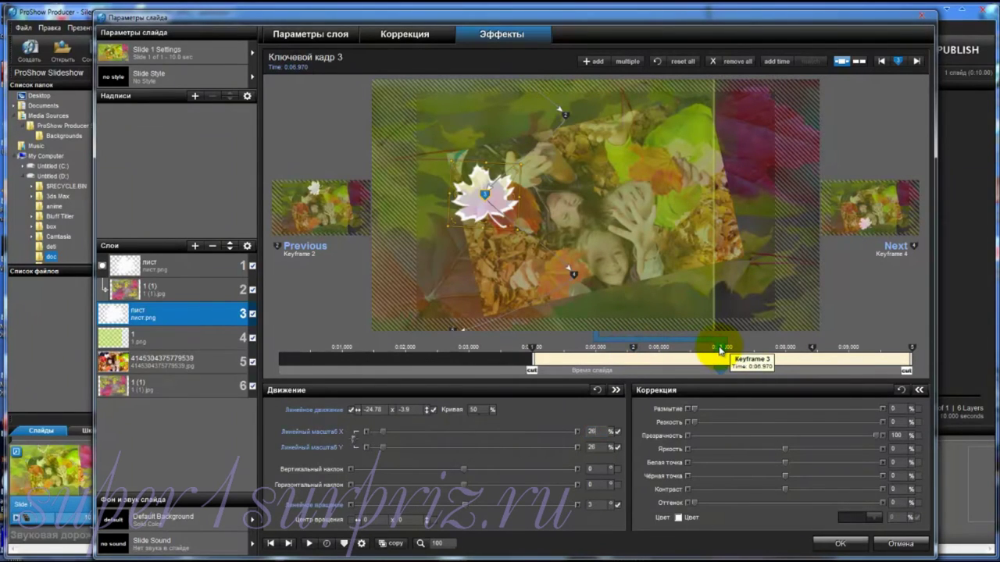
left_click(812, 349)
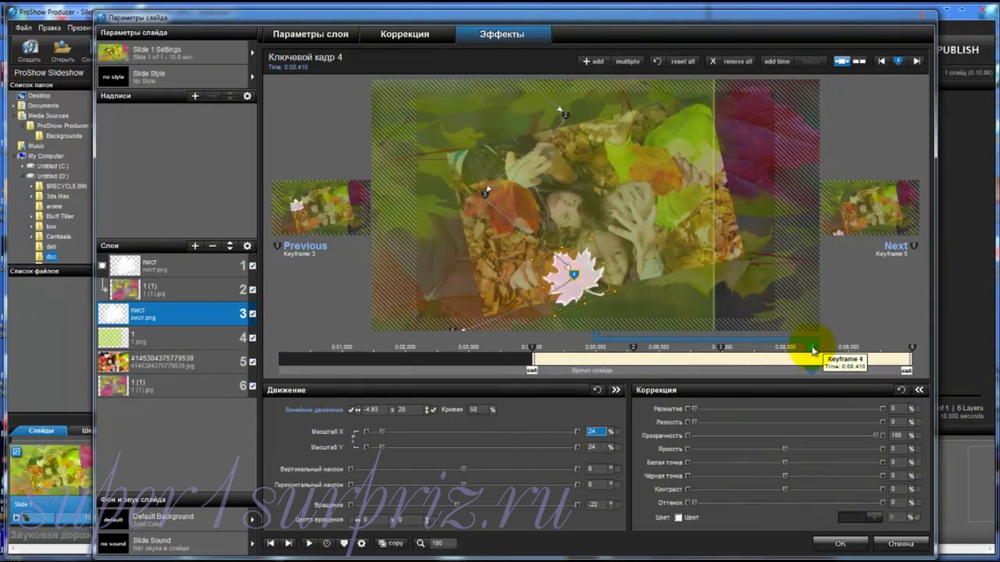
type("26")
key("Return")
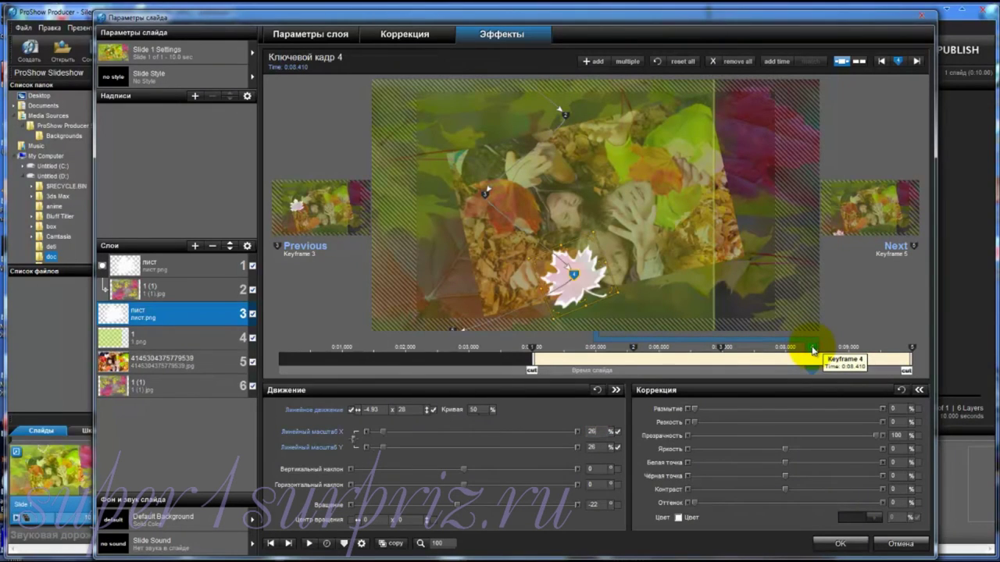
left_click(912, 349)
type("26")
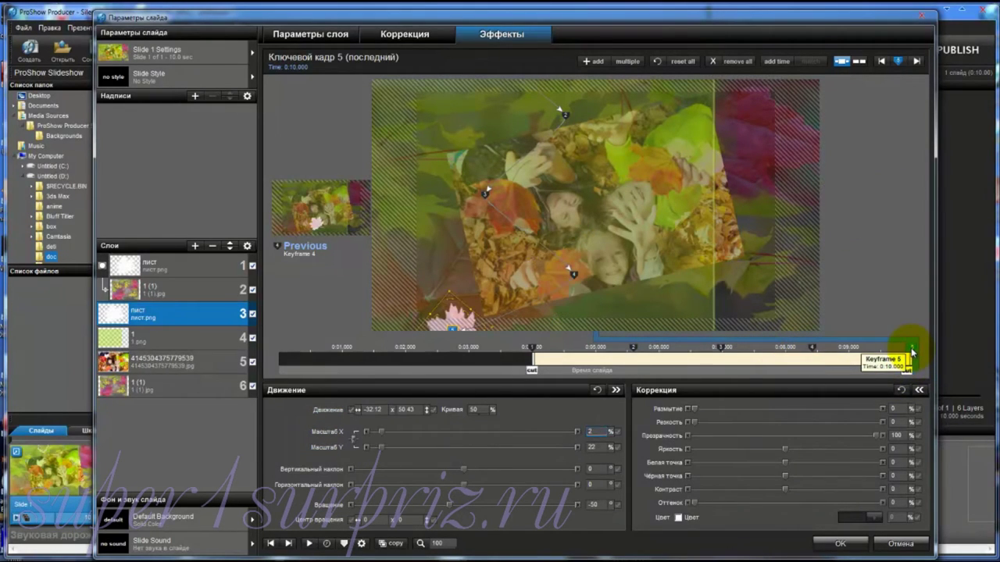
key("Return")
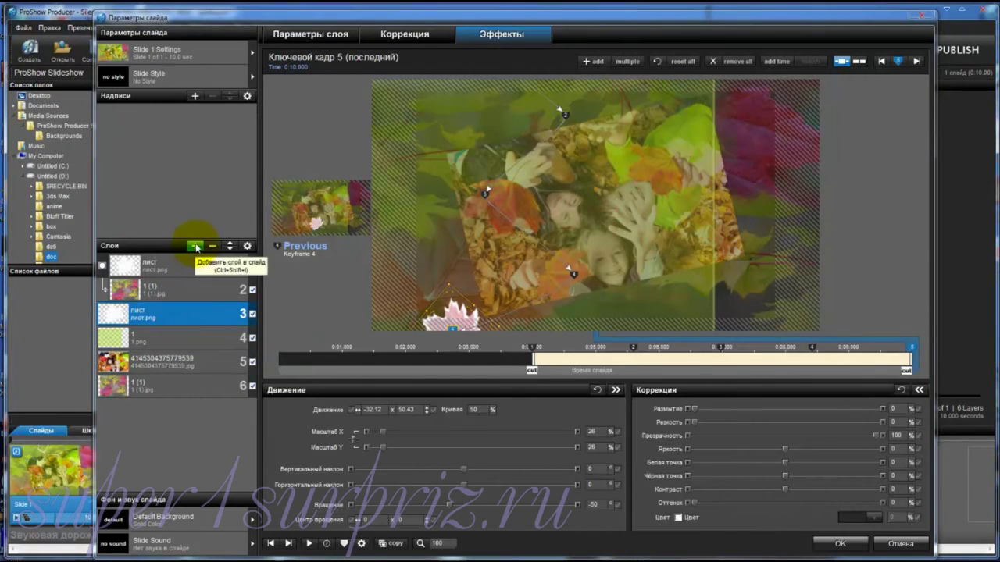
Add a yellow-green solid colour layer with RGB 160, 220, 2 and move it beneath the copied leaf layer
left_click(196, 246)
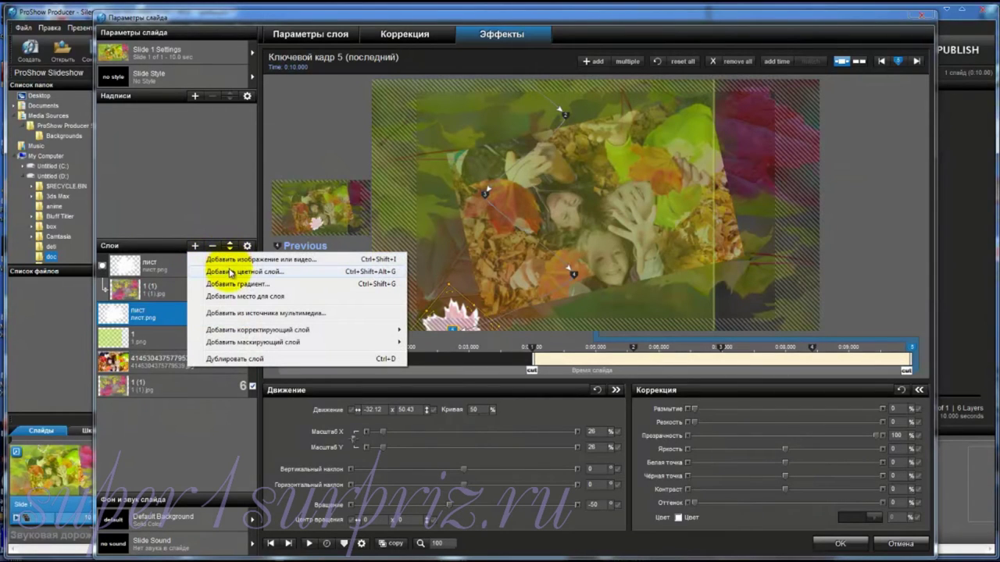
left_click(231, 273)
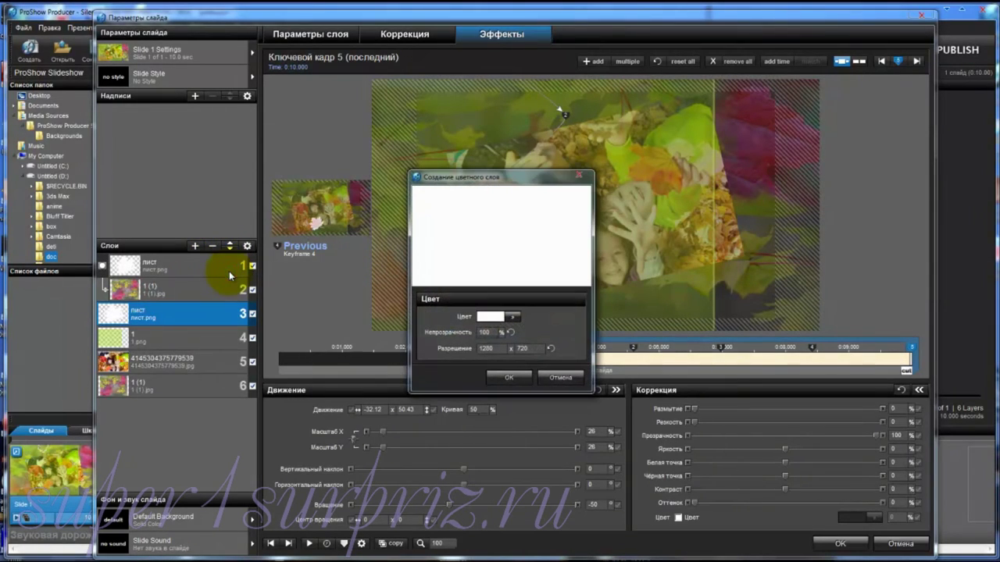
left_click(513, 319)
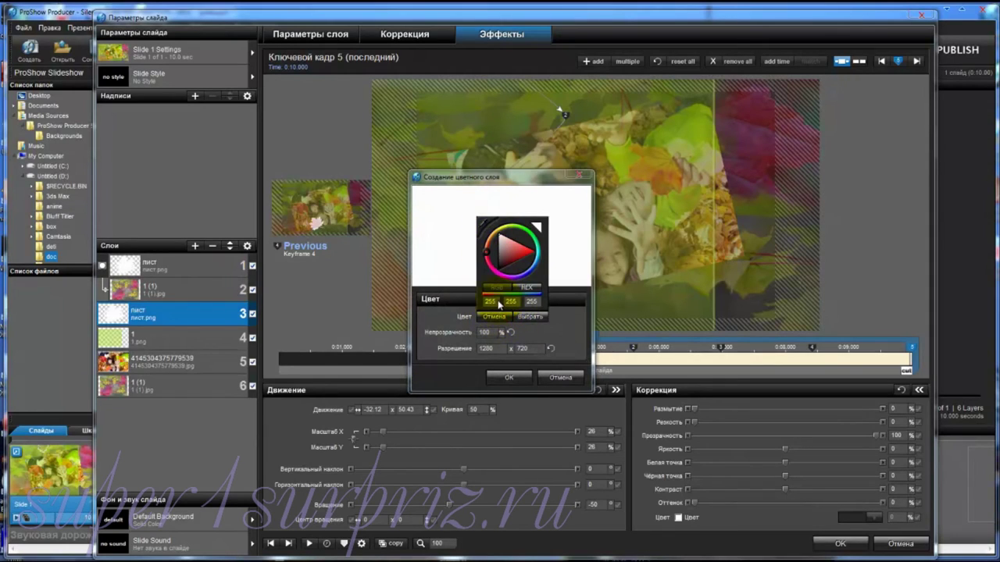
left_click(487, 303)
type("00")
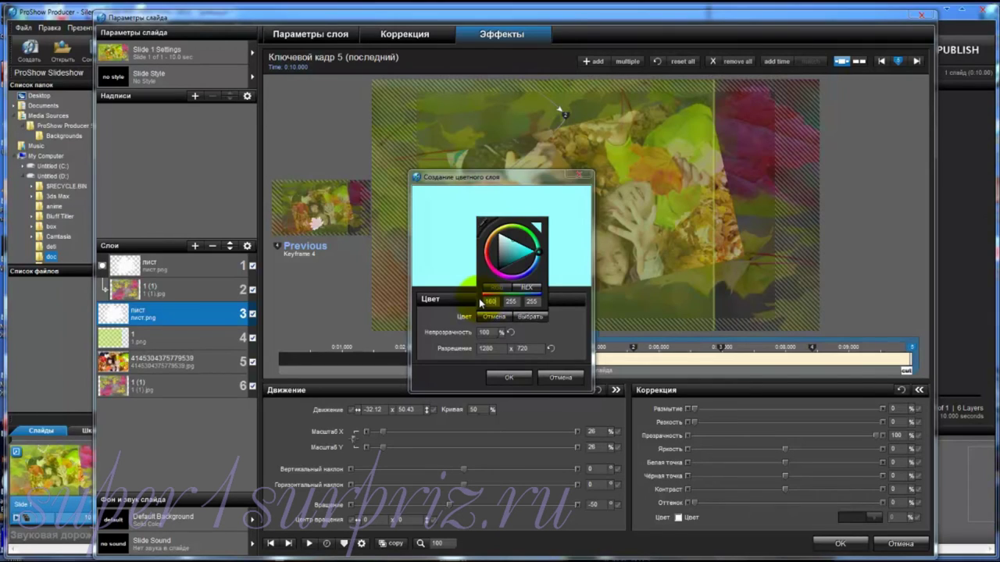
left_click(513, 304)
type("220")
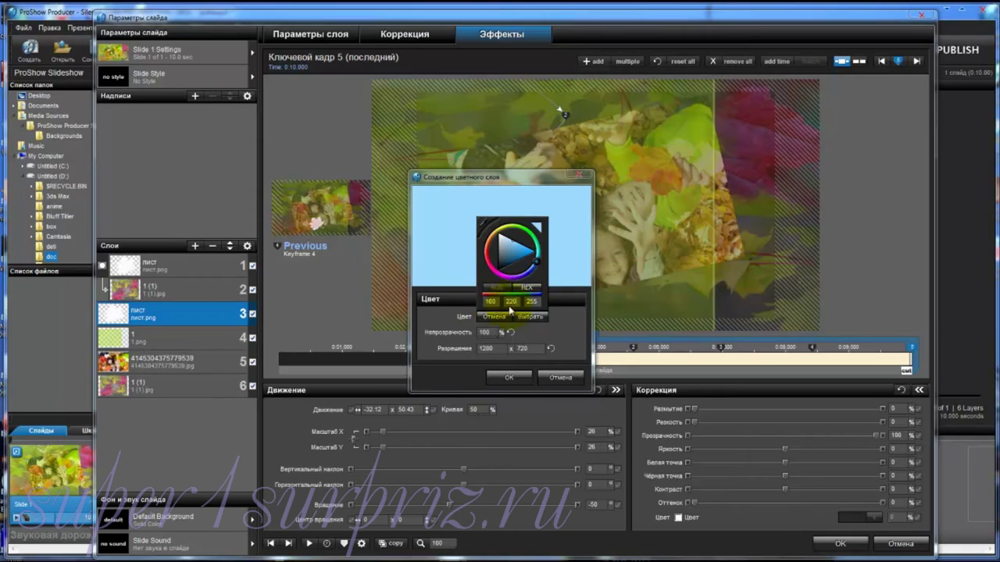
key("Tab")
type("2")
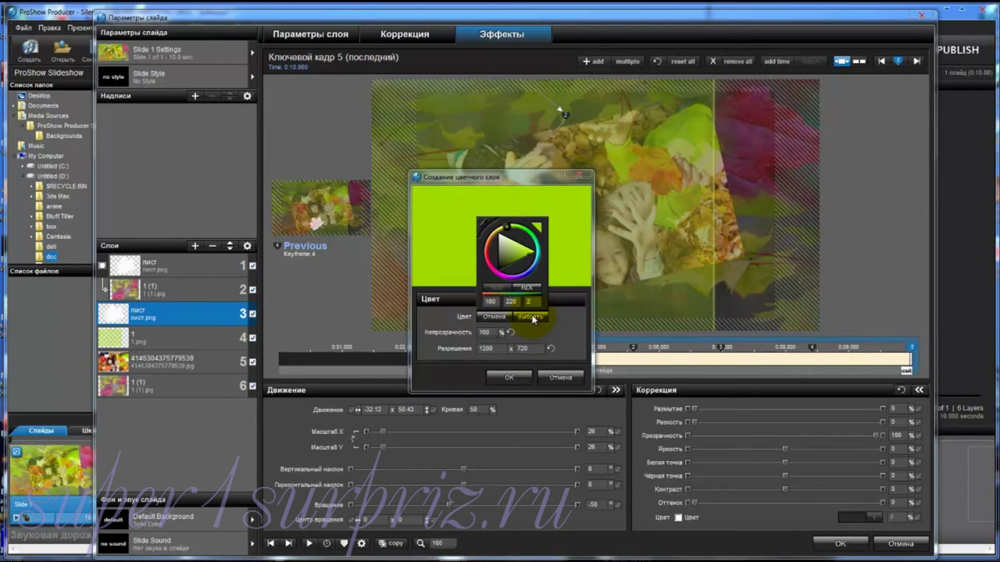
left_click(533, 318)
left_click(508, 378)
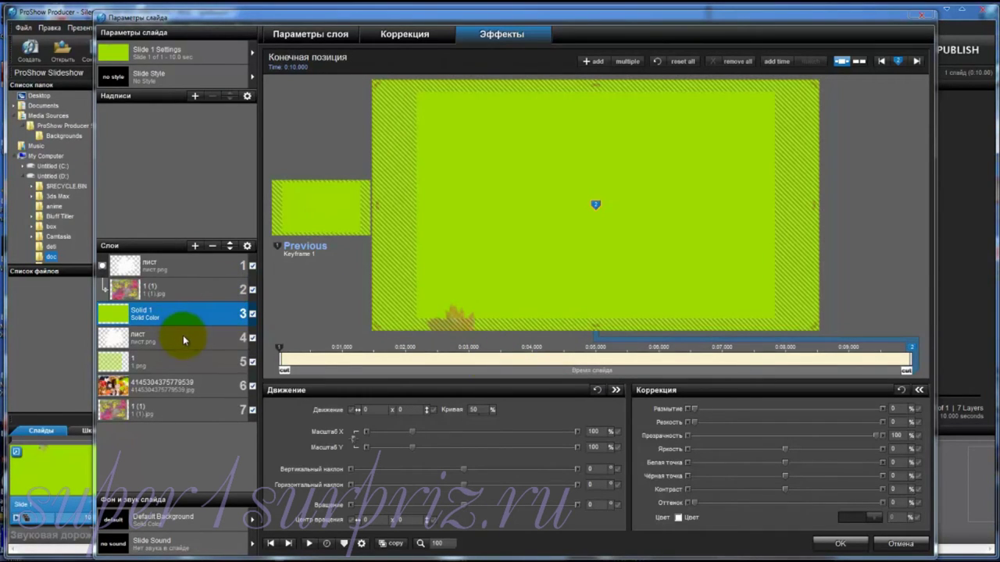
left_click(230, 249)
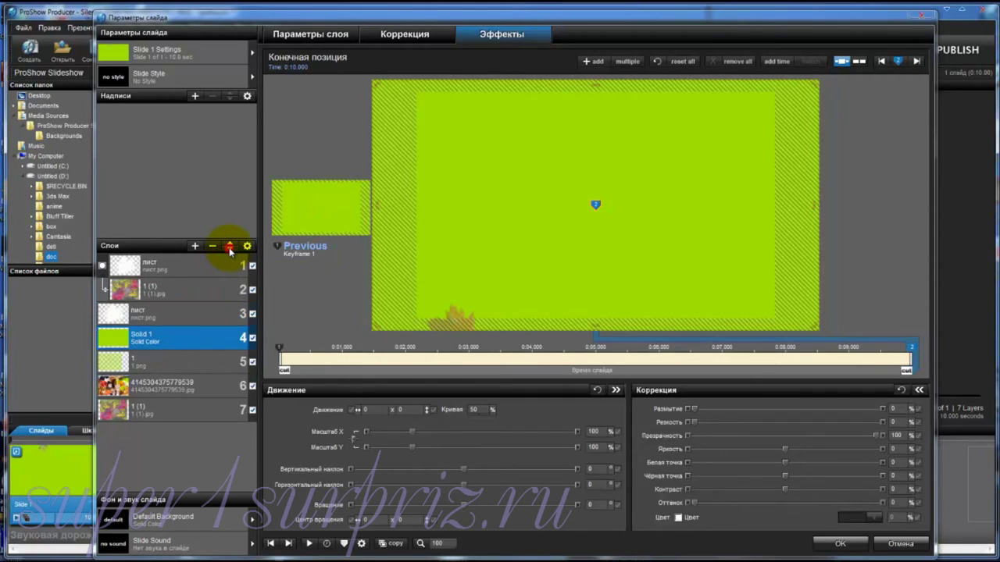
Turn the copied leaf into a mask for the solid colour layer, preview the slide and apply the slide settings
left_click(172, 313)
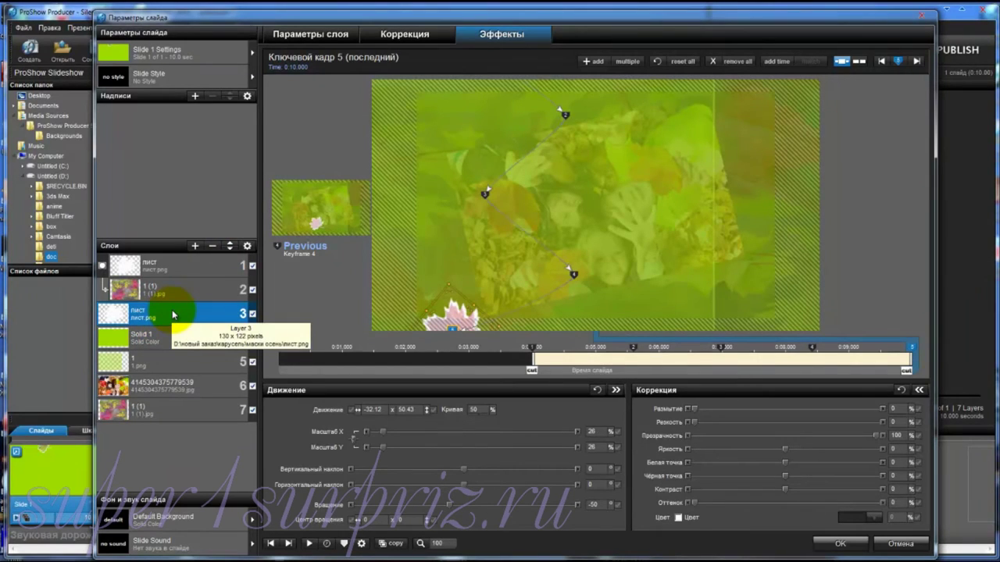
right_click(172, 314)
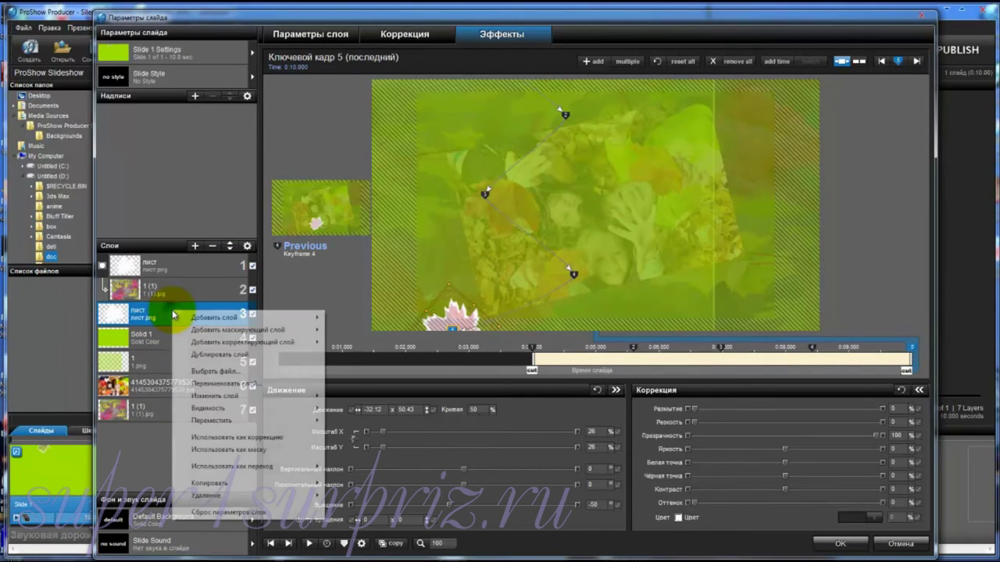
left_click(204, 451)
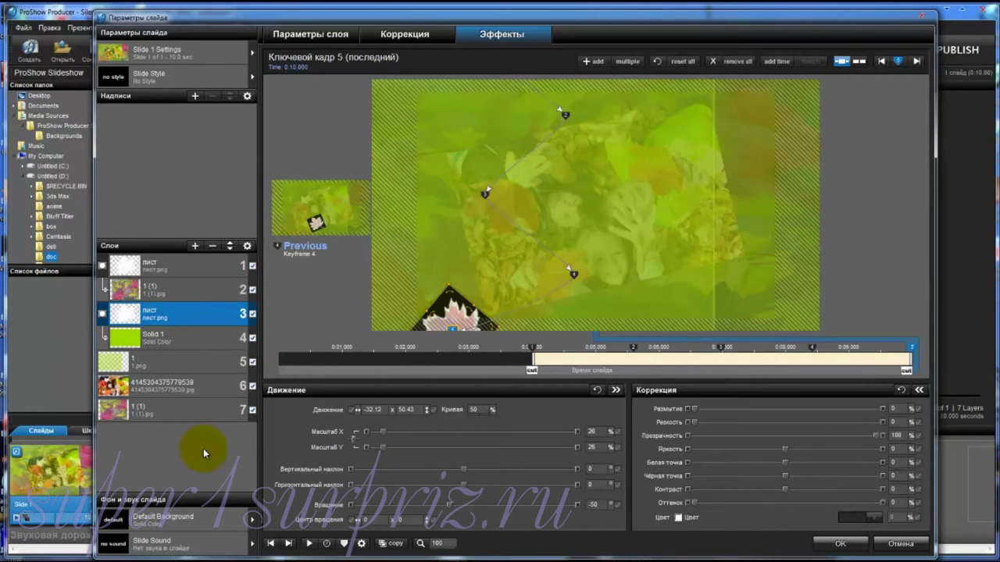
left_click(310, 544)
left_click(839, 544)
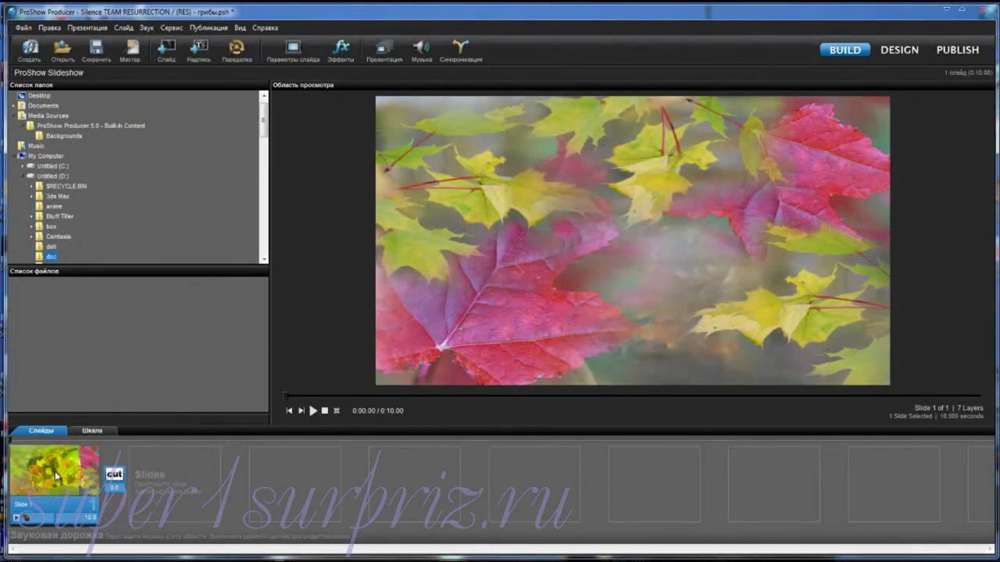
Copy slide 1 and paste it as a second slide in the slide list
mouse_move(56, 475)
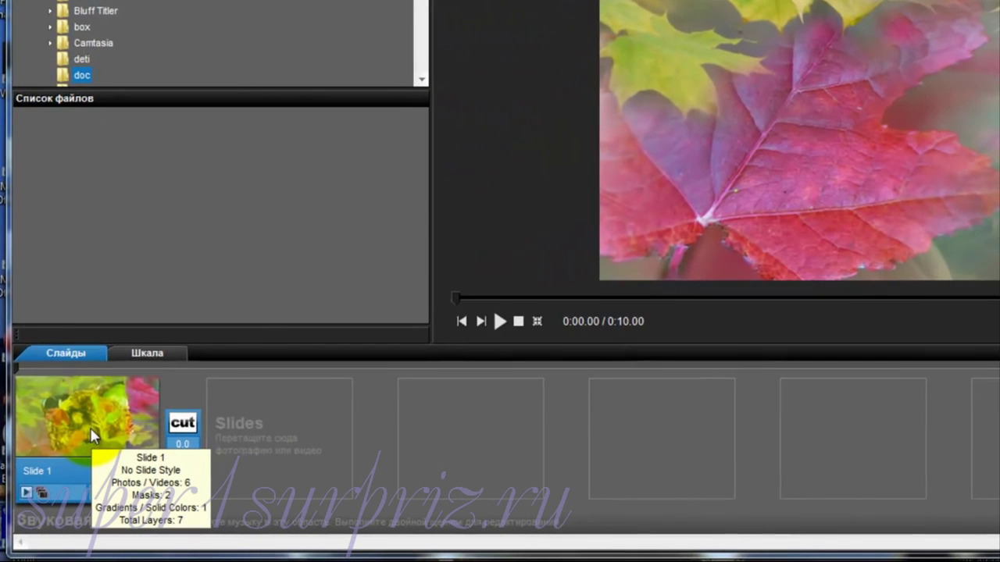
right_click(90, 427)
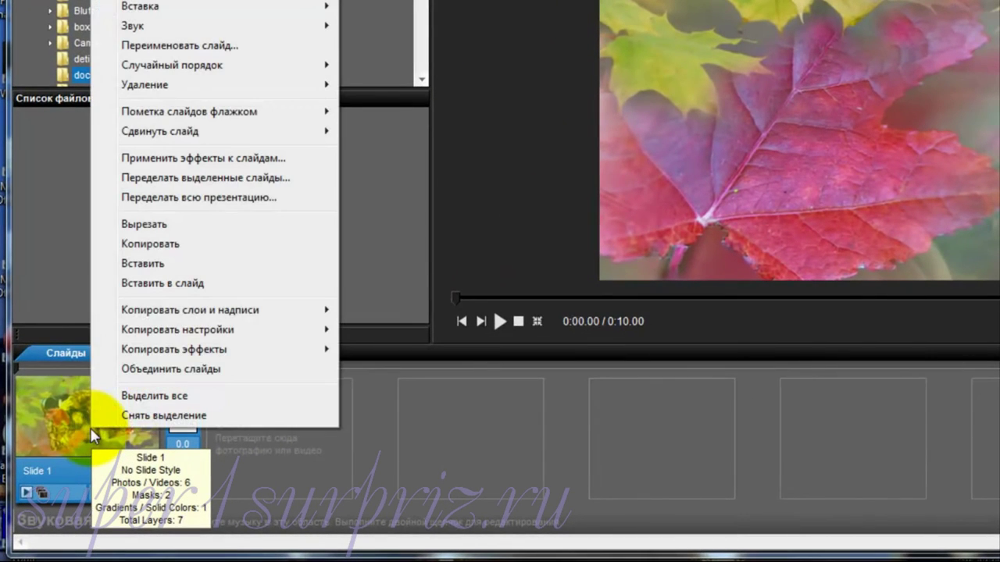
left_click(141, 244)
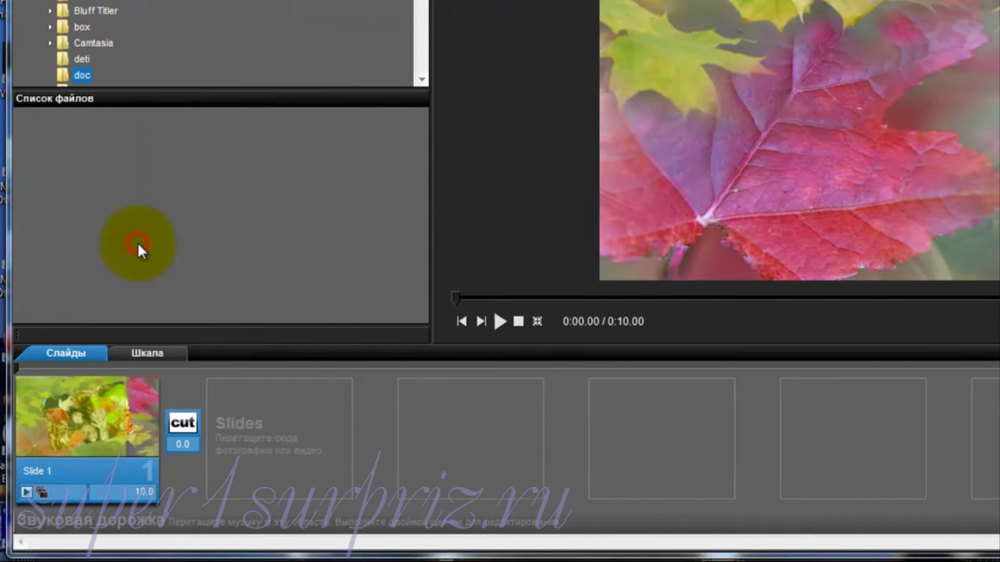
right_click(298, 431)
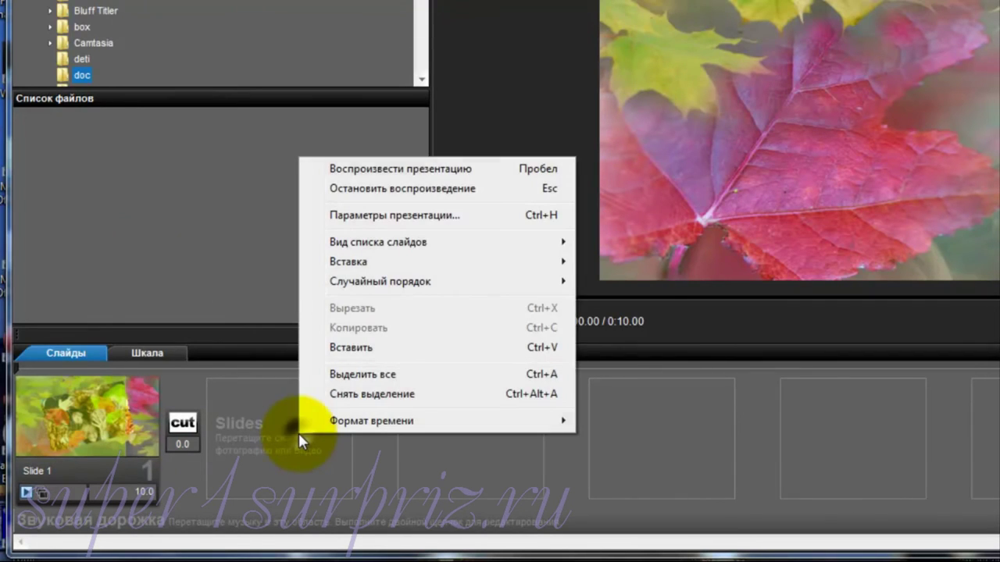
left_click(336, 350)
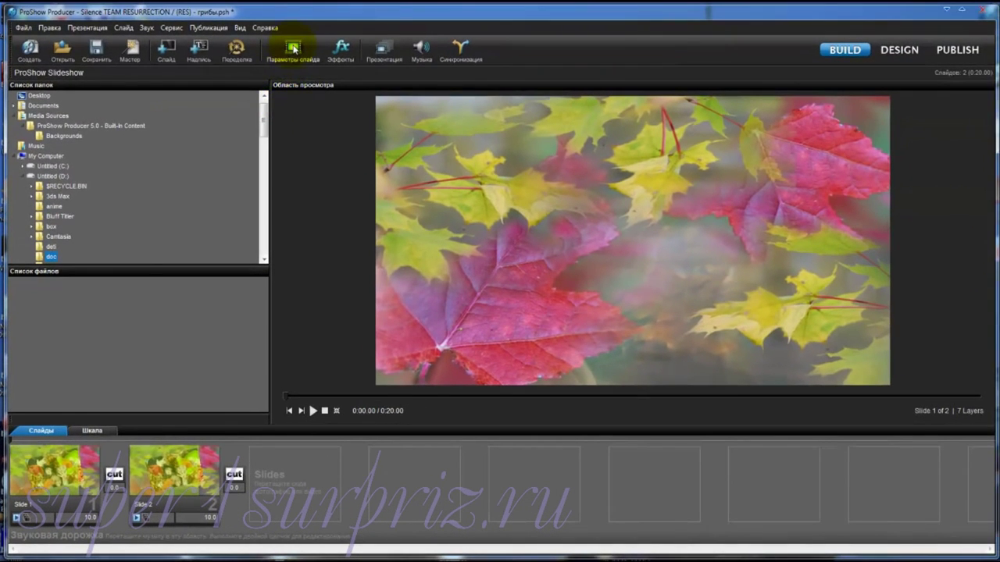
Delete both leaf mask groups and the green solid layer from slide 1, keeping only the overlay, photo and background
left_click(293, 49)
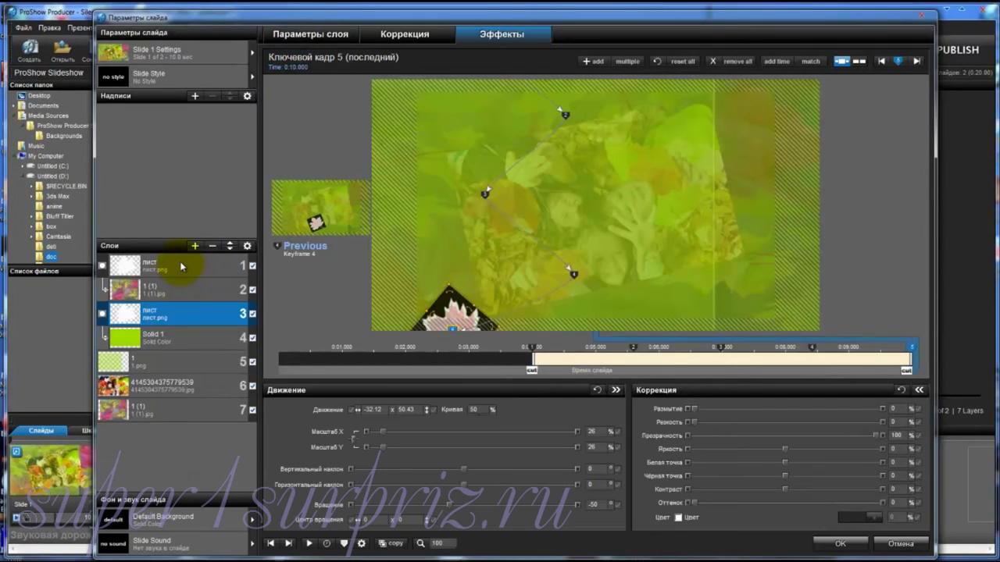
left_click(191, 269)
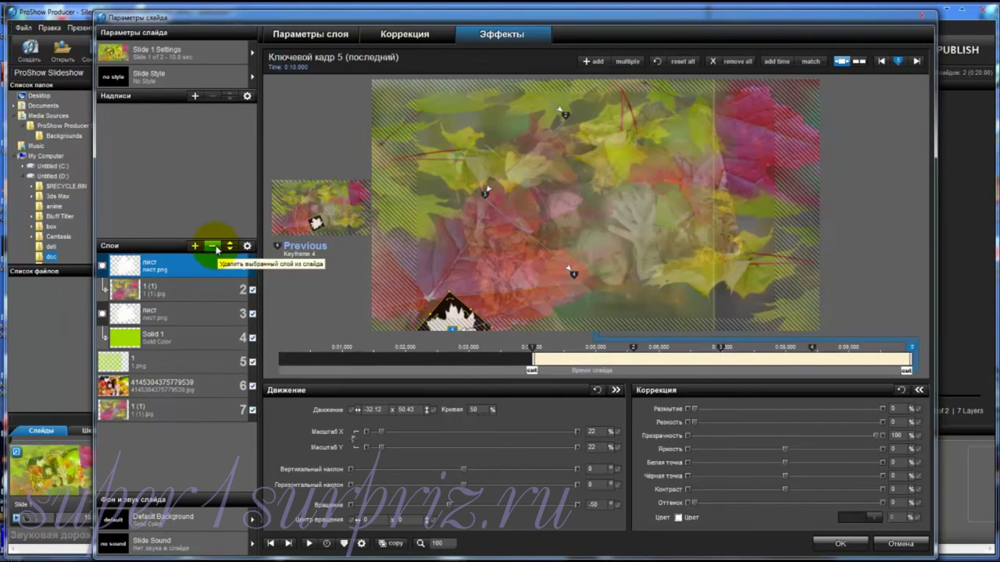
left_click(215, 247)
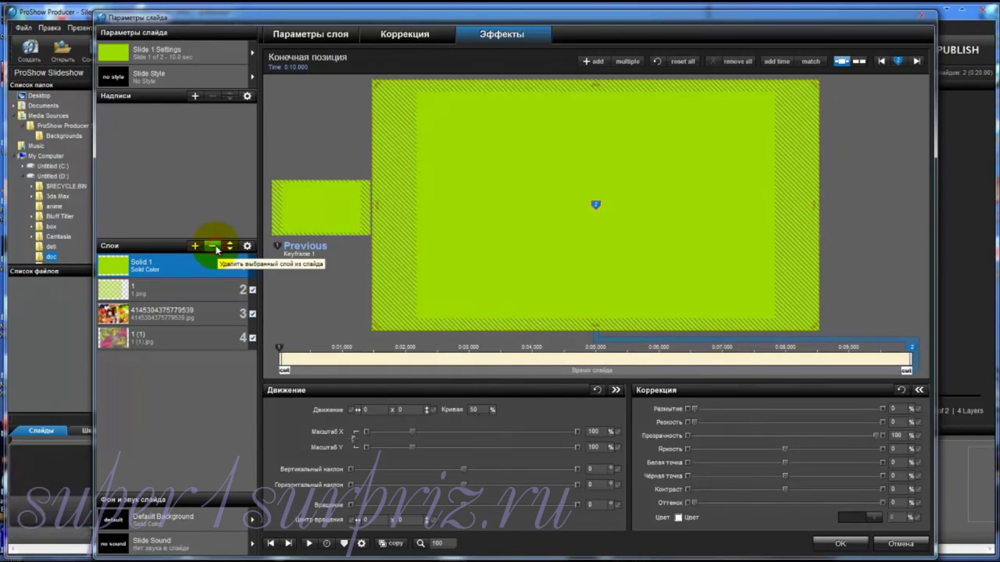
left_click(212, 246)
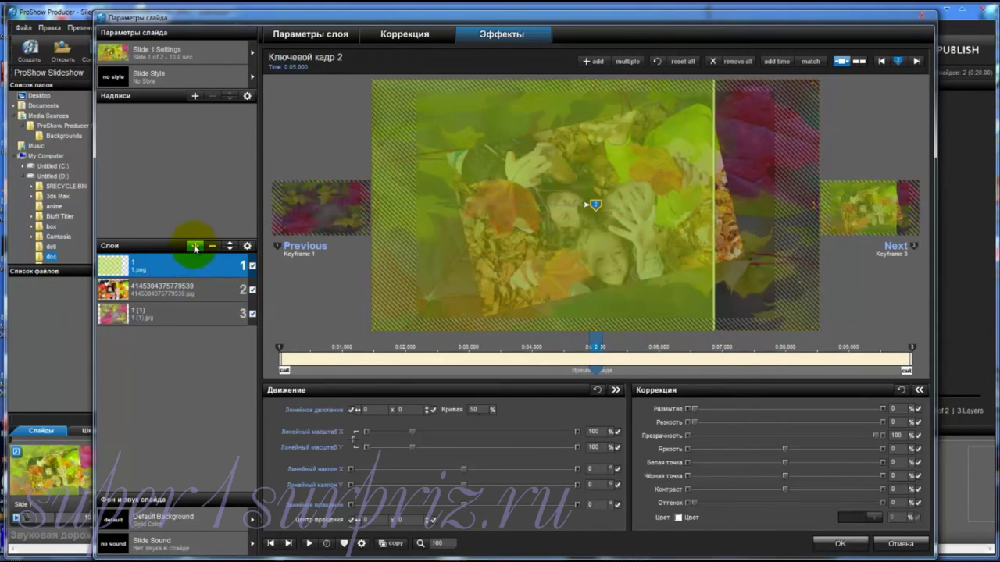
Add the image лист 2.png as a new top layer on slide 1
left_click(195, 246)
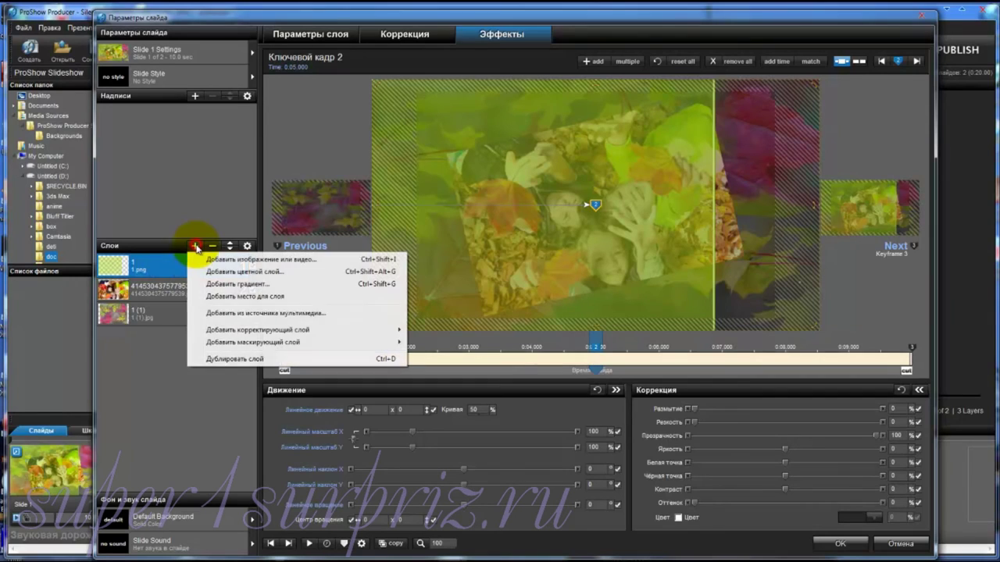
left_click(232, 260)
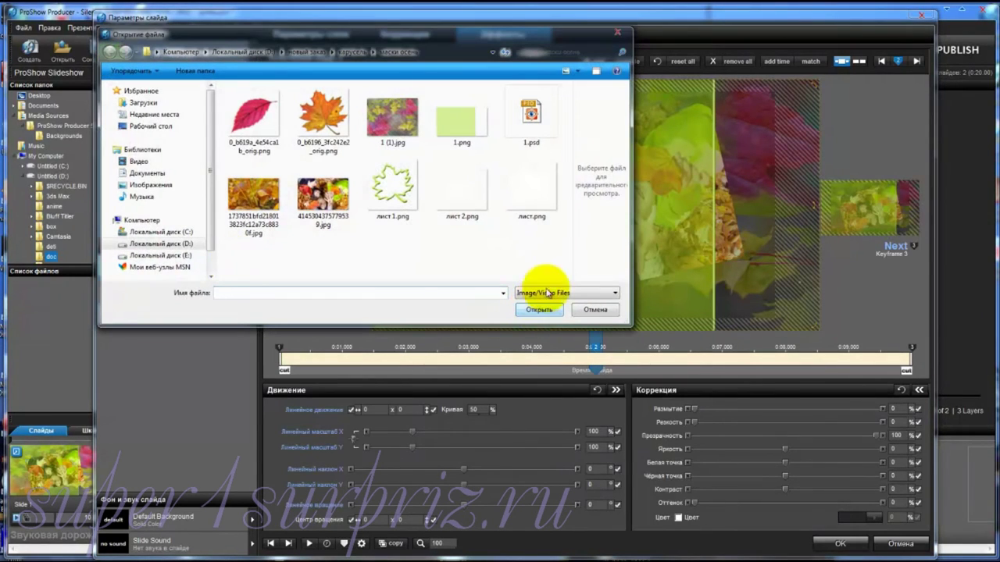
left_click(469, 190)
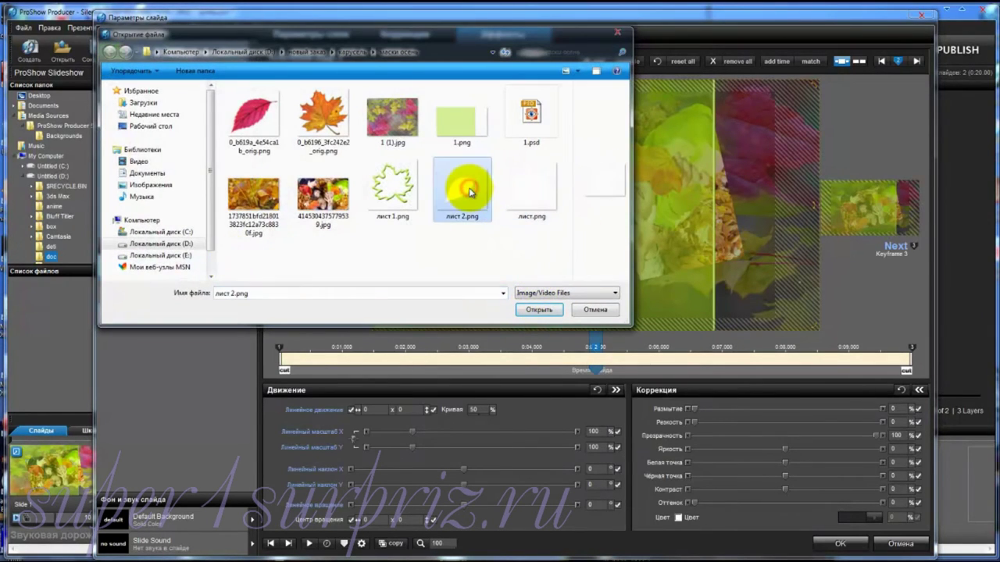
left_click(545, 311)
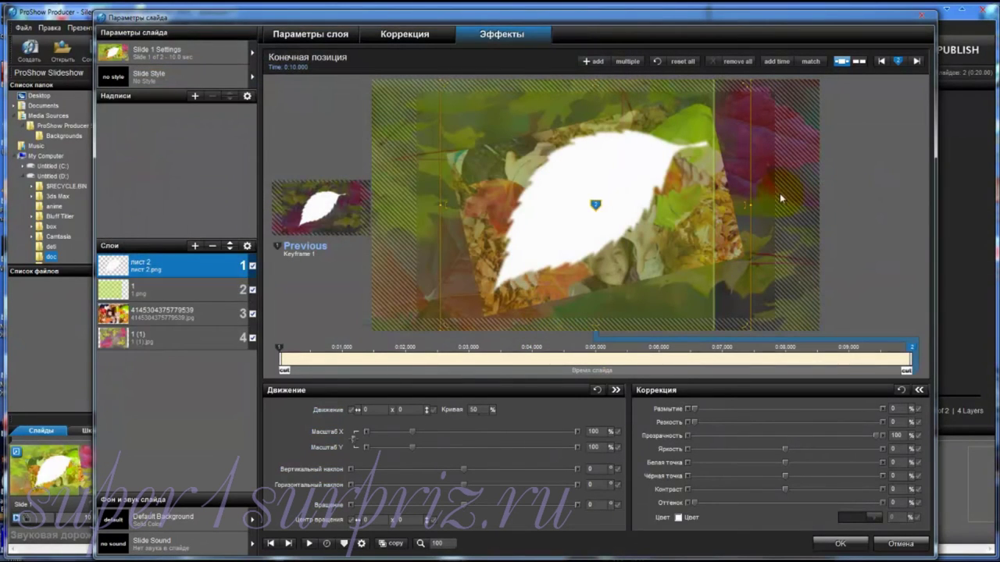
Scale the white leaf layer to 31% at its end position and copy those settings to the first keyframe
left_click_drag(752, 209, 643, 201)
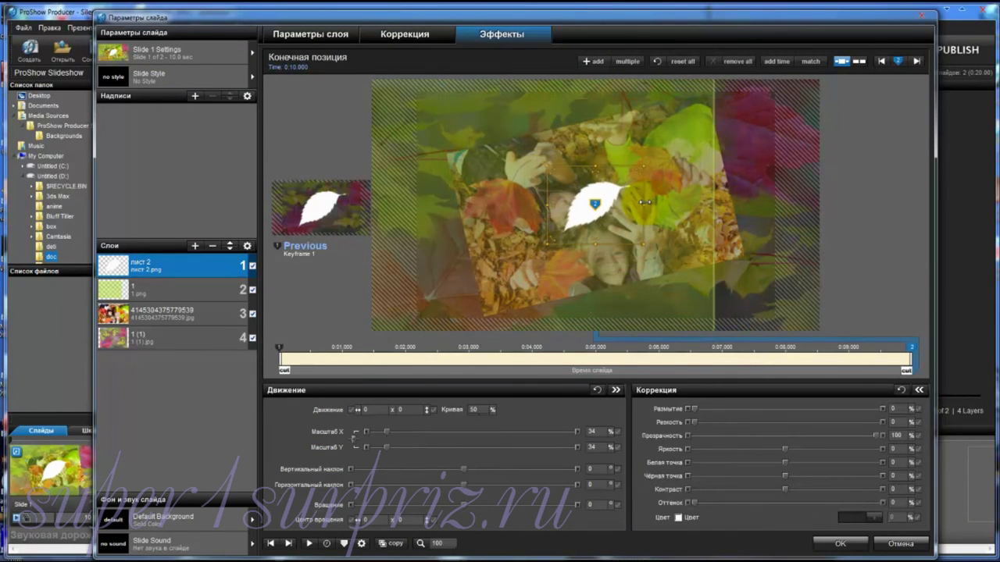
right_click(913, 349)
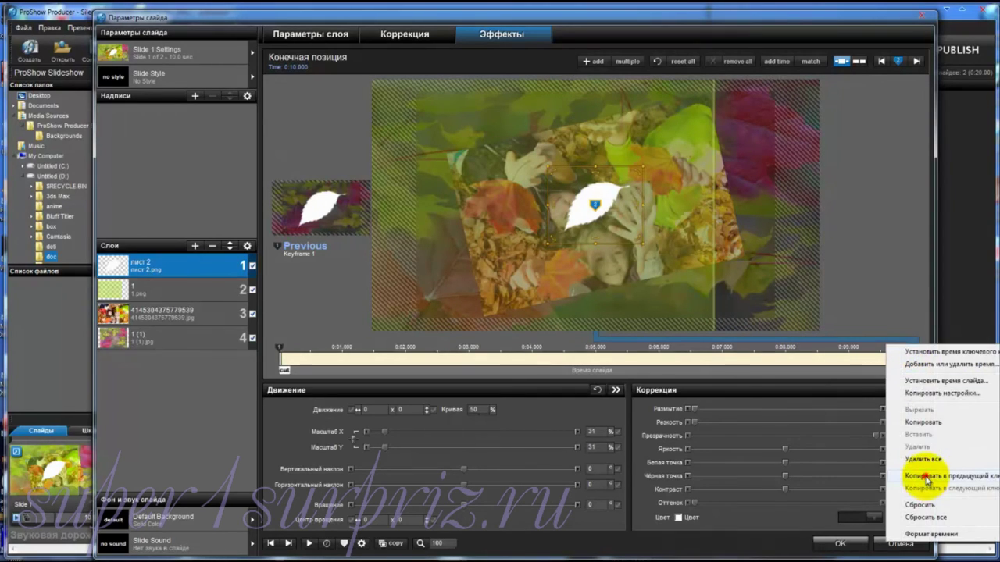
left_click(925, 477)
left_click(603, 205)
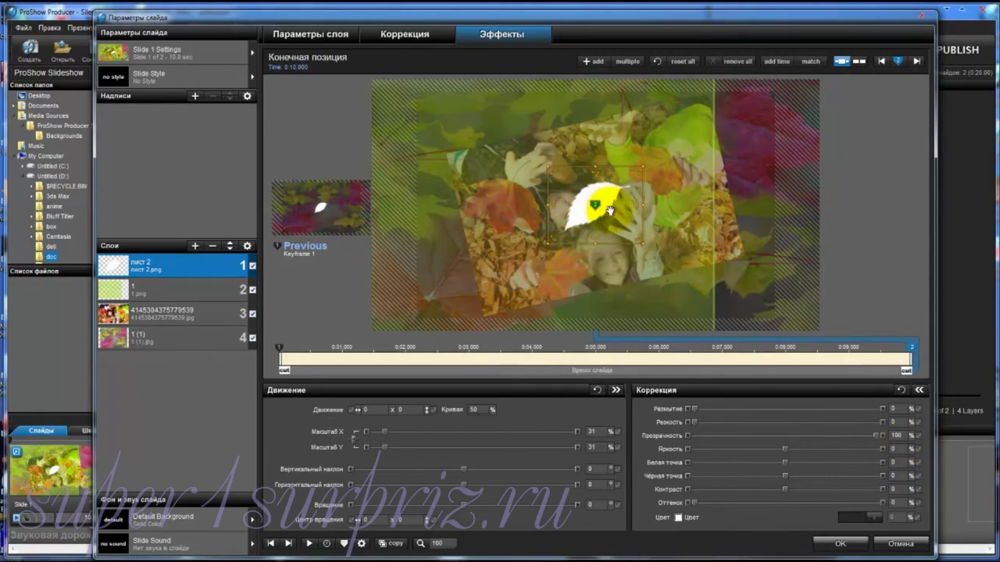
Add a middle keyframe for the leaf and move its first keyframe above the slide's upper edge, at about 0 × -60
left_click(594, 63)
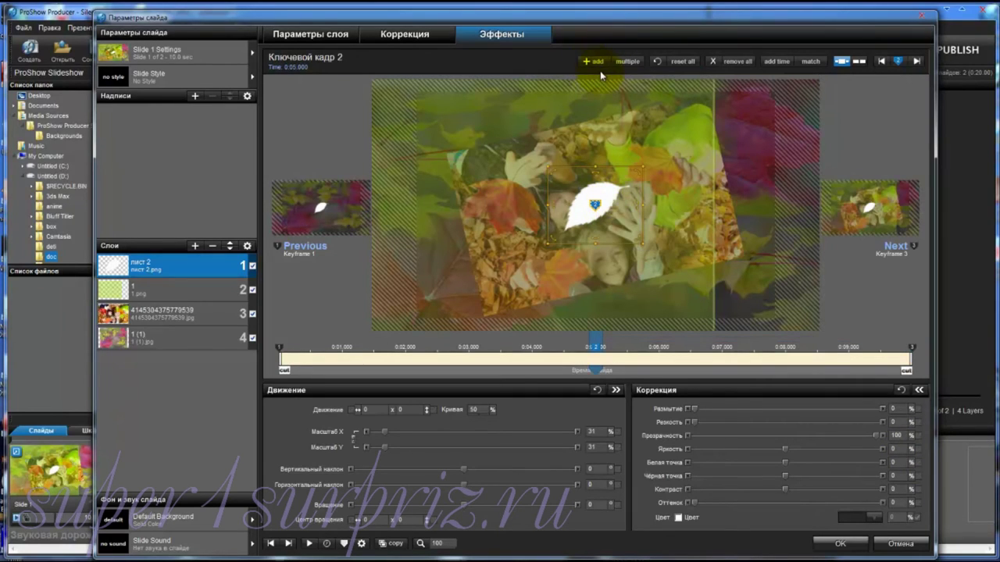
left_click(269, 349)
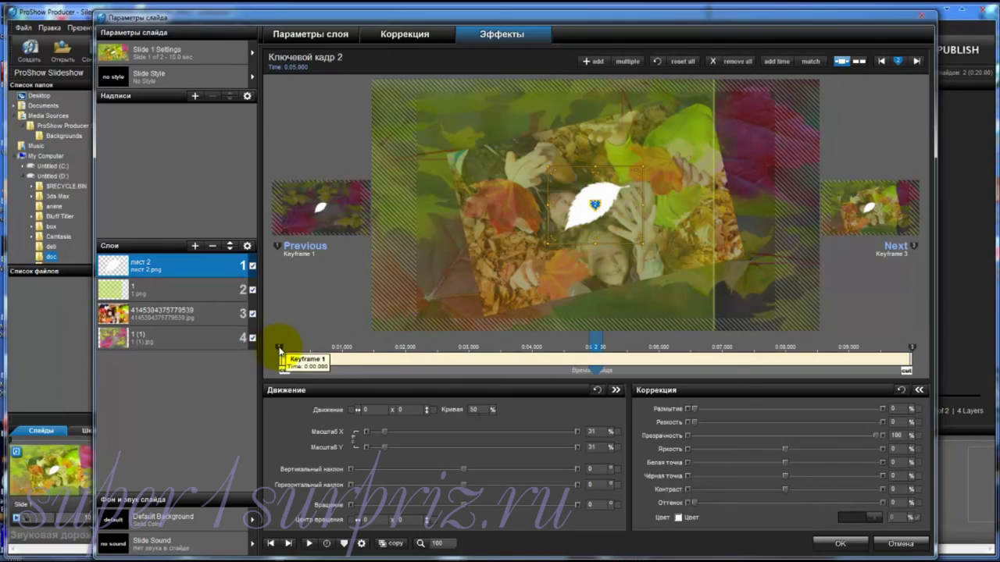
left_click(280, 351)
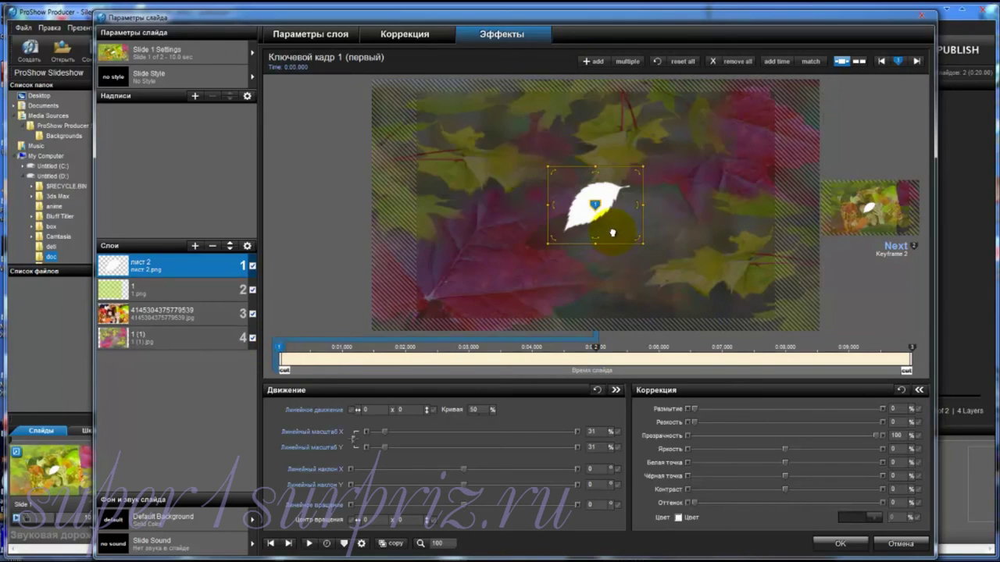
left_click_drag(602, 214, 613, 80)
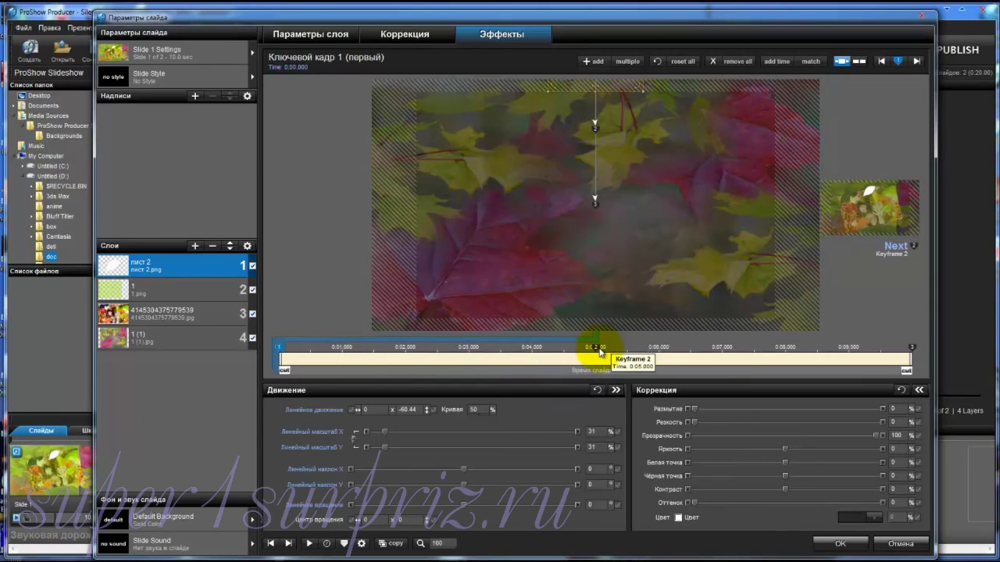
Position the leaf at about -3 × -21 in keyframe 2 and about 20 × 27 in the last keyframe
left_click(595, 350)
left_click_drag(630, 137, 597, 160)
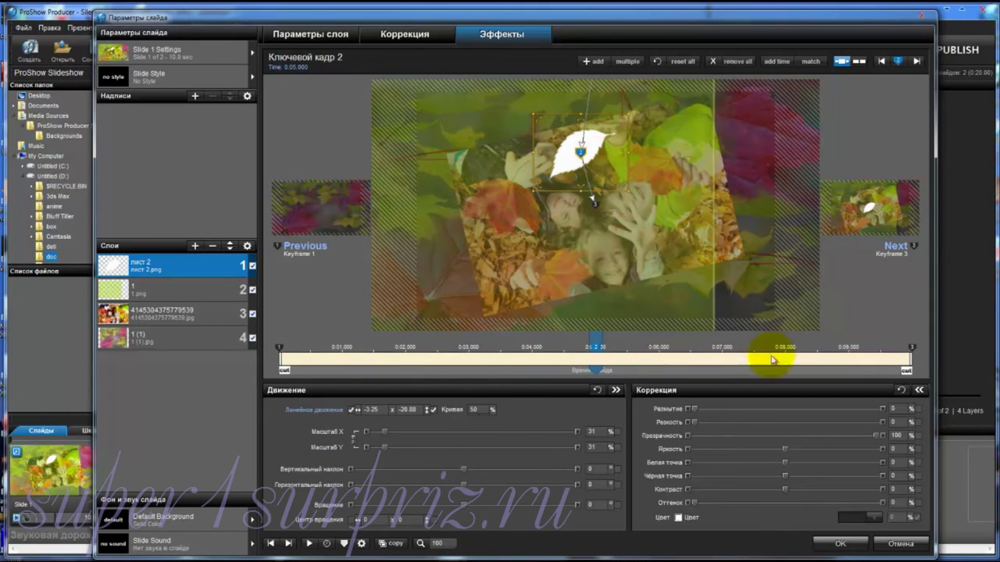
left_click(910, 348)
left_click_drag(595, 201, 684, 273)
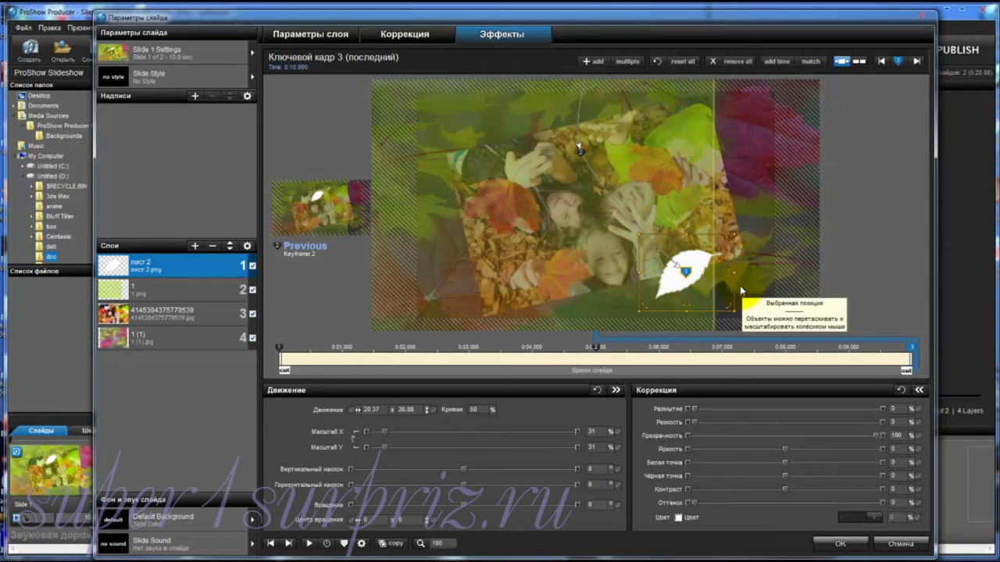
left_click(730, 372)
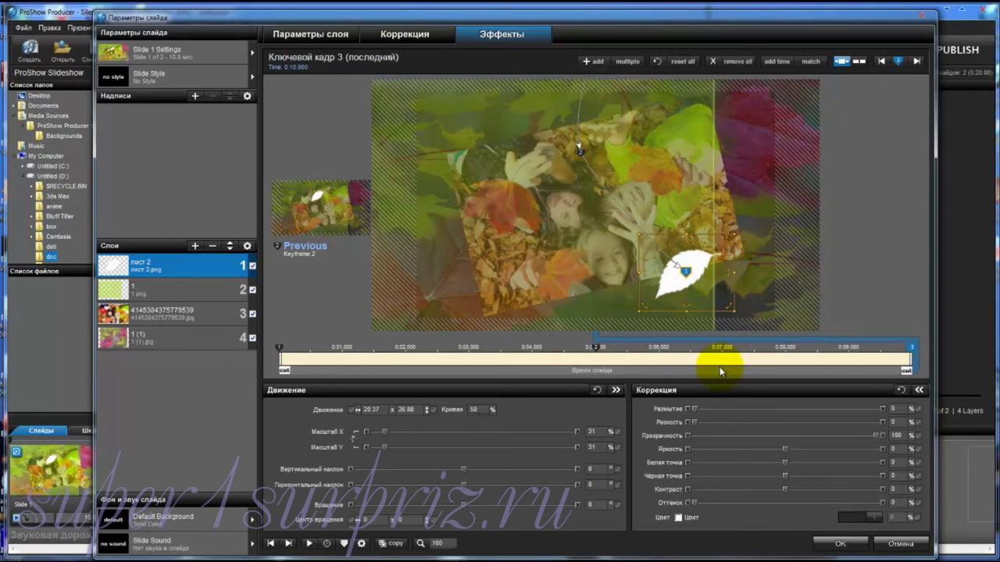
Retime the leaf's keyframe 2 to about 6.1 s and its first keyframe to about 4.16 s
left_click(599, 358)
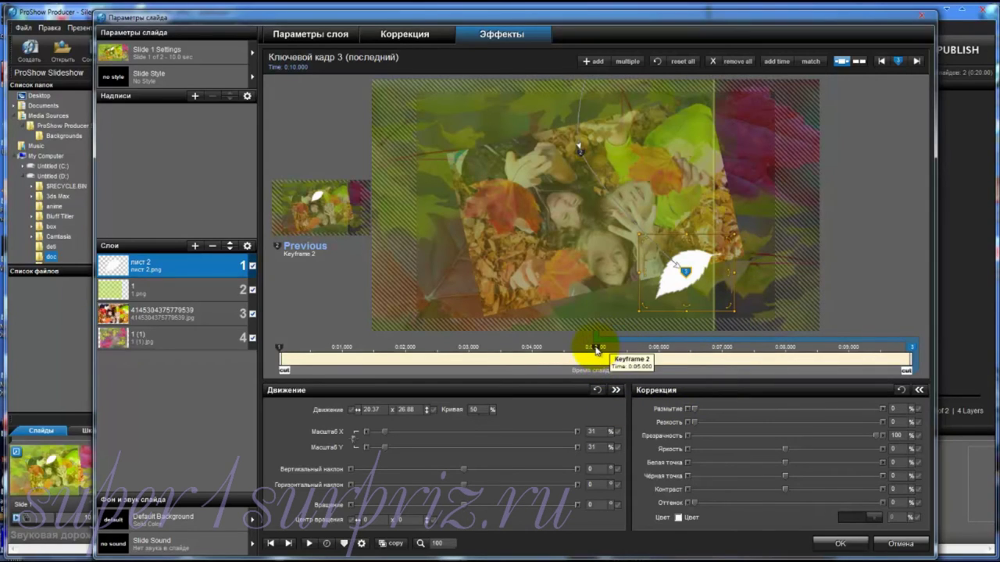
left_click_drag(595, 349, 663, 353)
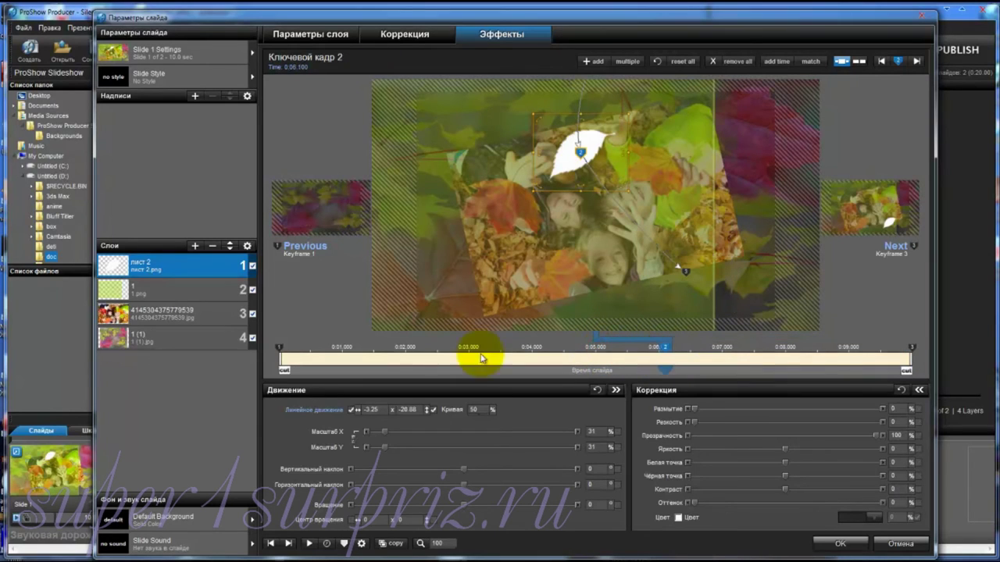
left_click_drag(282, 351, 543, 352)
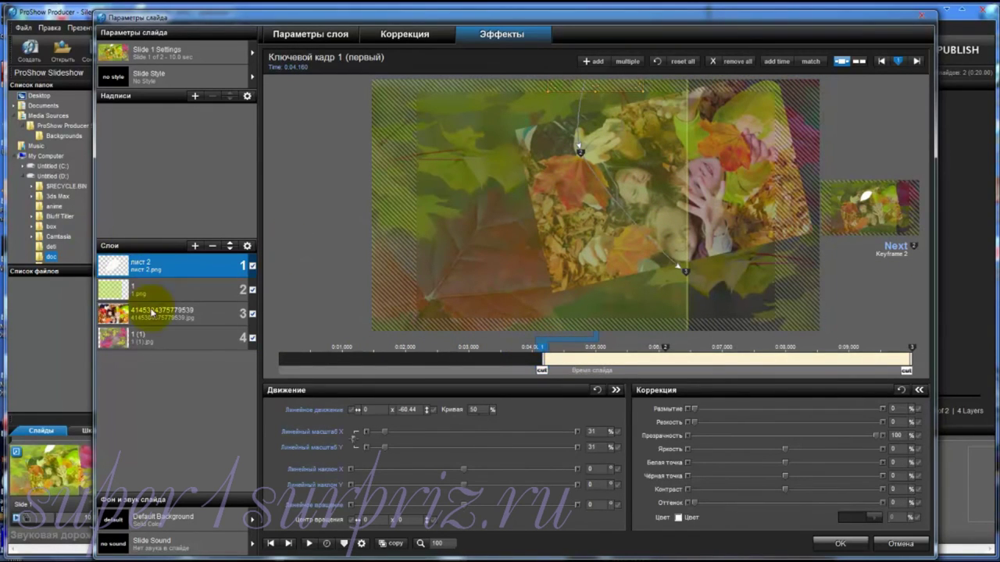
Duplicate the bottom background layer 1 (1).jpg and move the copy directly beneath the leaf layer
left_click(160, 342)
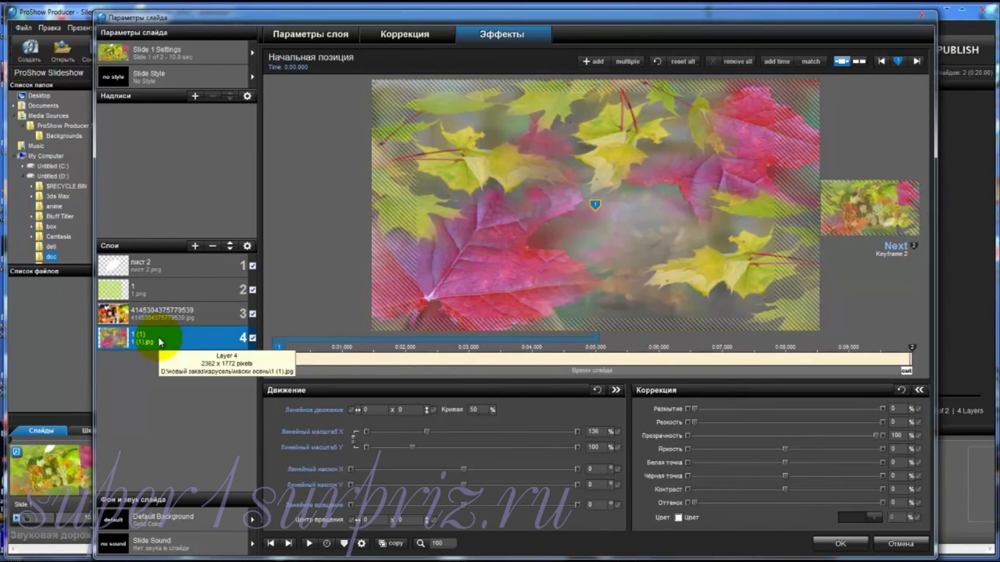
right_click(160, 342)
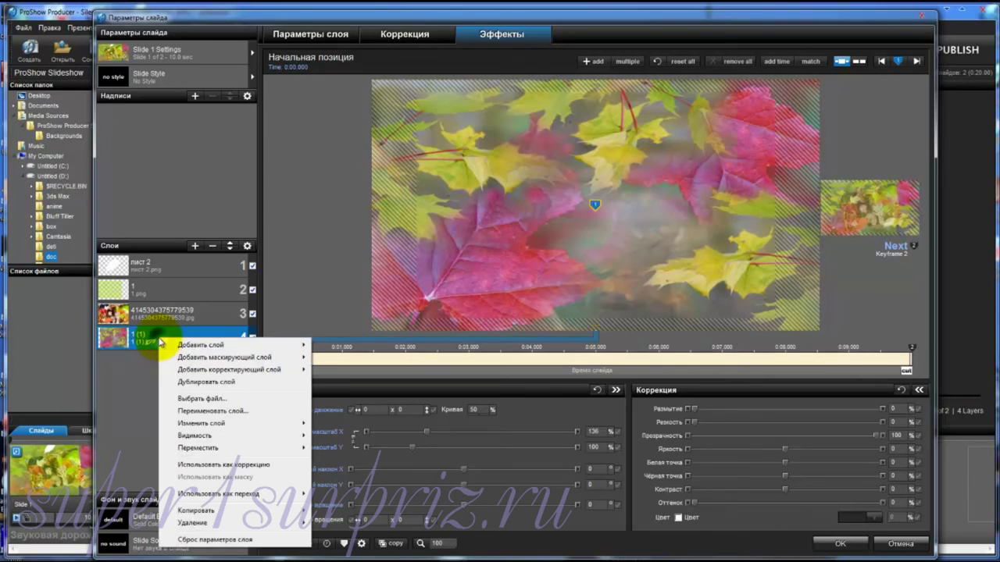
left_click(182, 382)
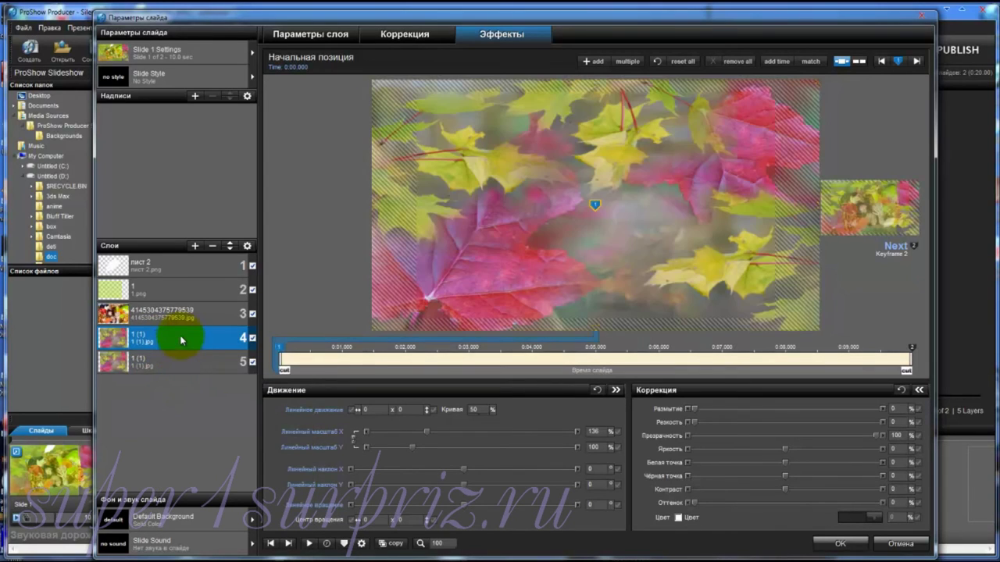
left_click(230, 246)
left_click(231, 246)
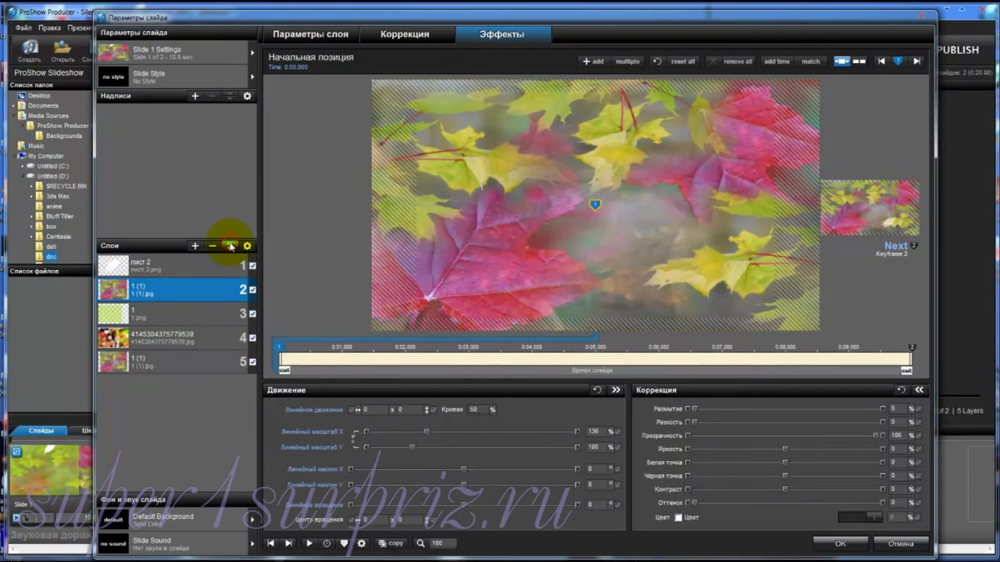
Use the leaf layer as a mask for the copied background layer and preview the slide
left_click(167, 267)
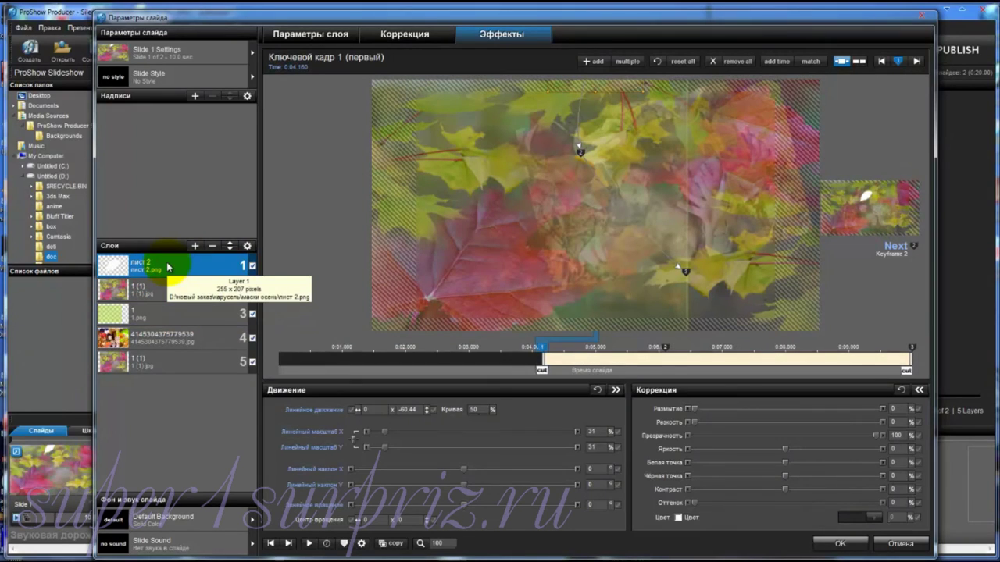
right_click(167, 267)
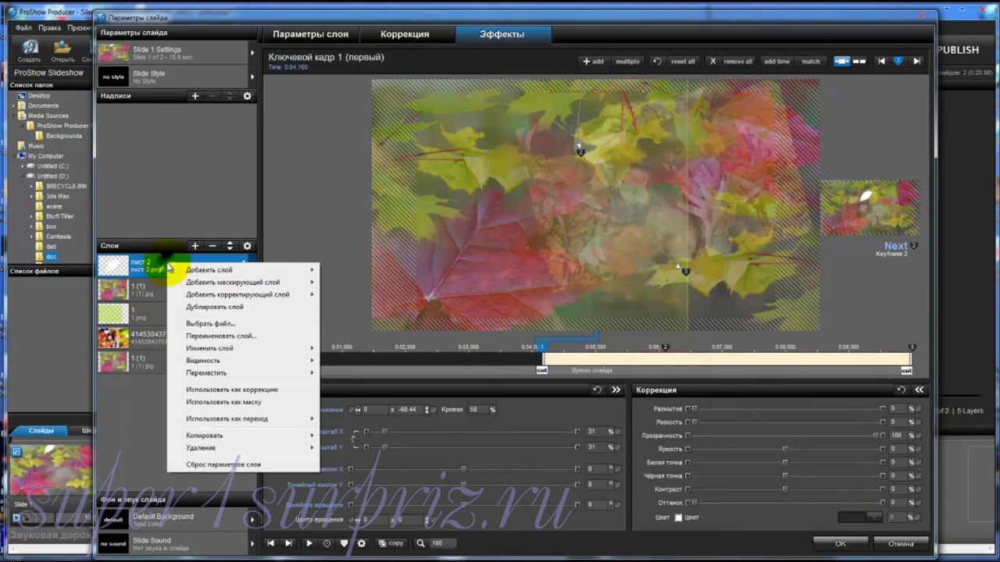
left_click(199, 402)
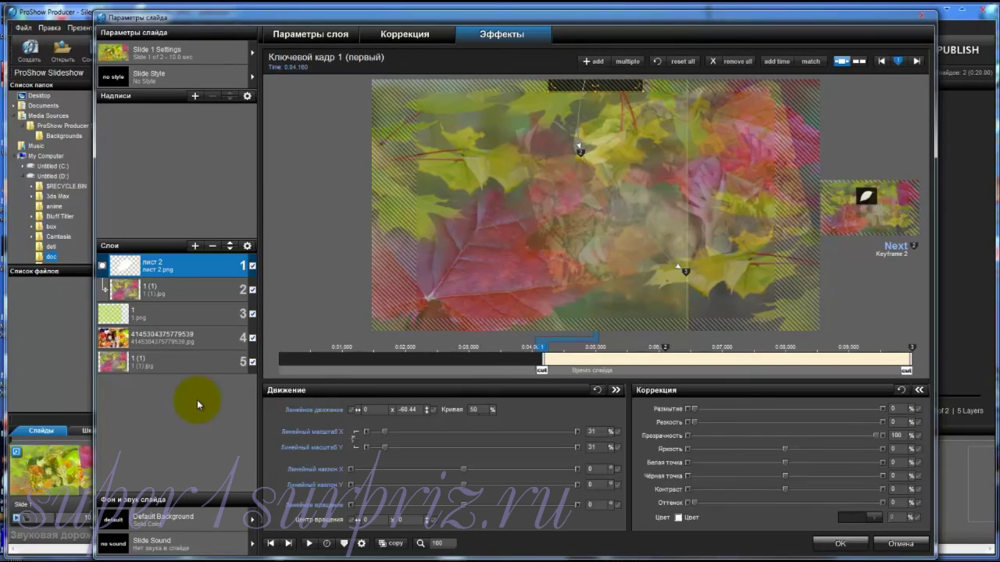
left_click(309, 544)
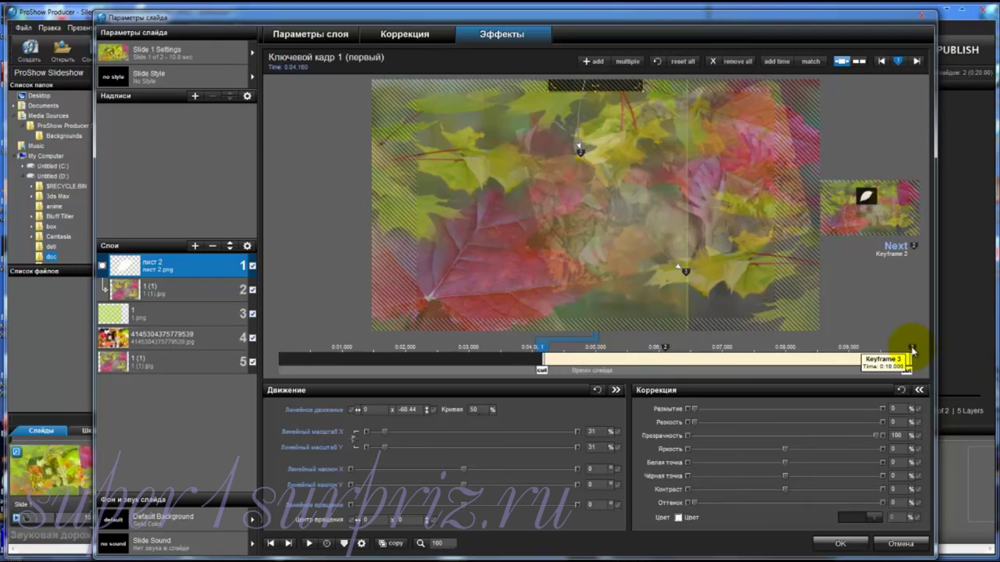
Add a leaf mask keyframe at about 8 s and copy the last keyframe's settings to it
left_click(911, 349)
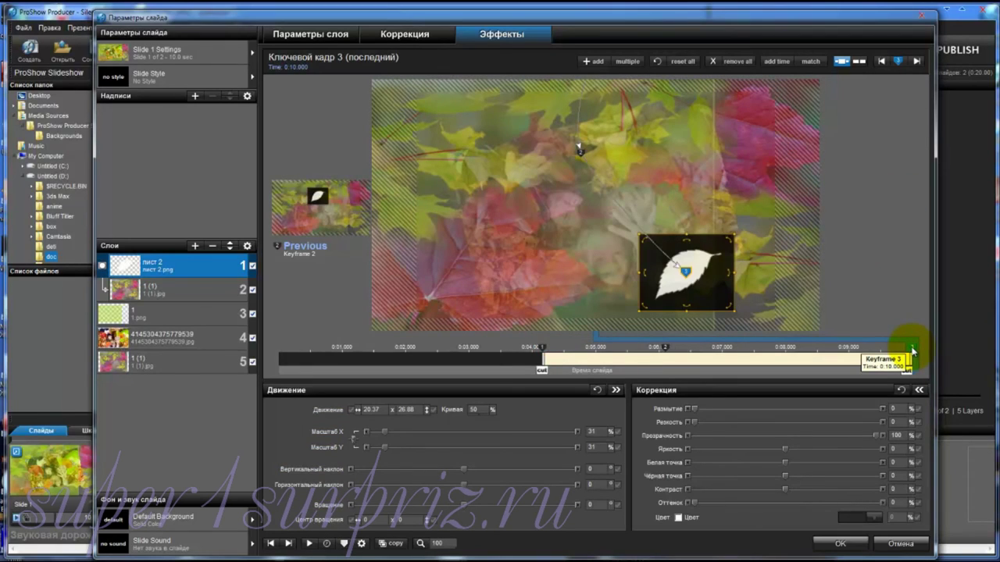
left_click(598, 63)
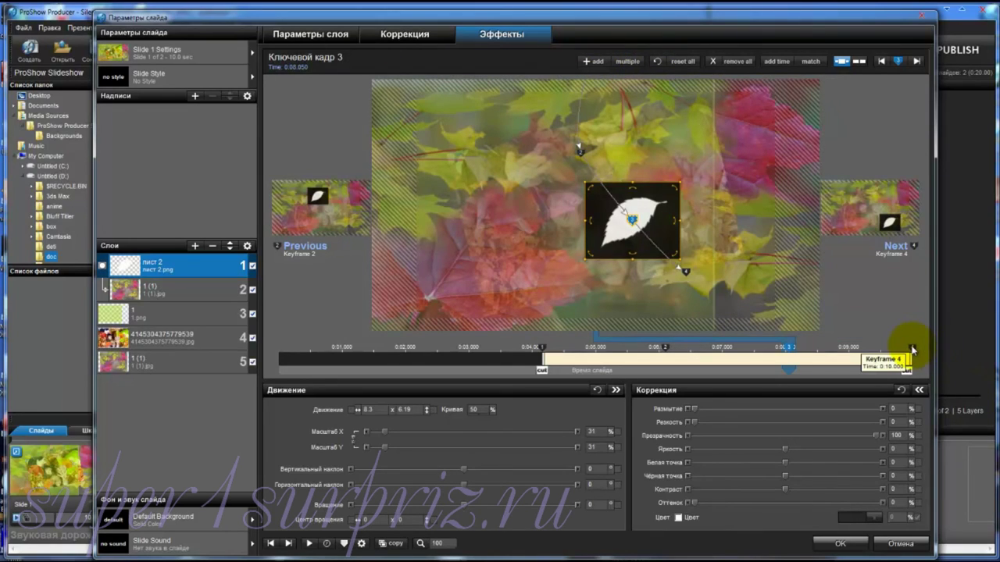
left_click(911, 349)
right_click(911, 349)
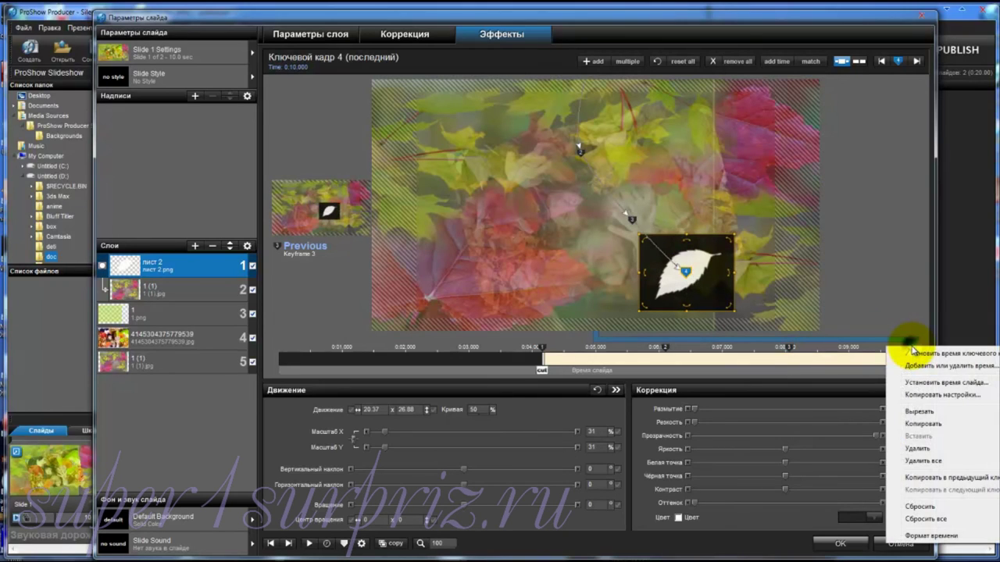
left_click(921, 478)
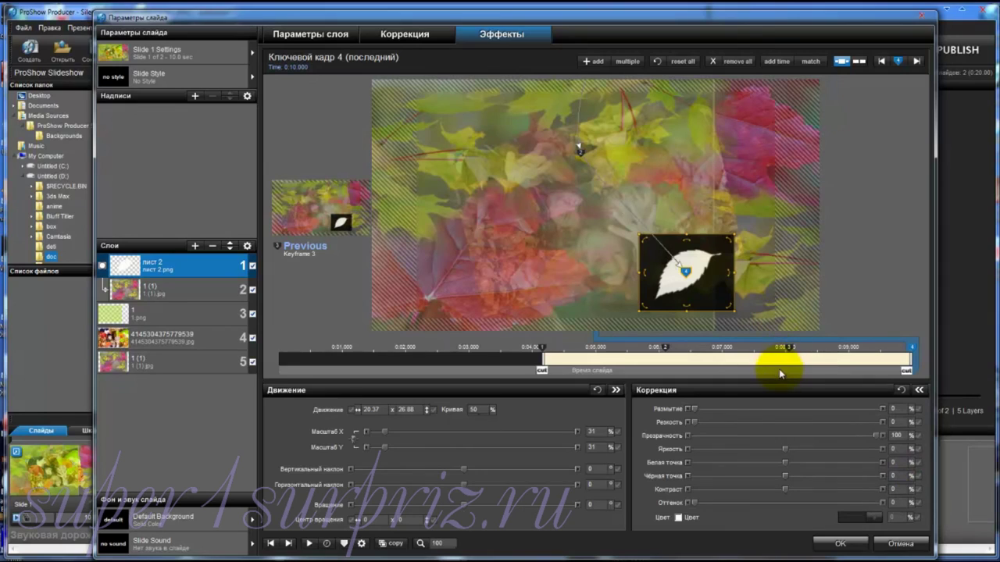
left_click_drag(779, 372, 896, 371)
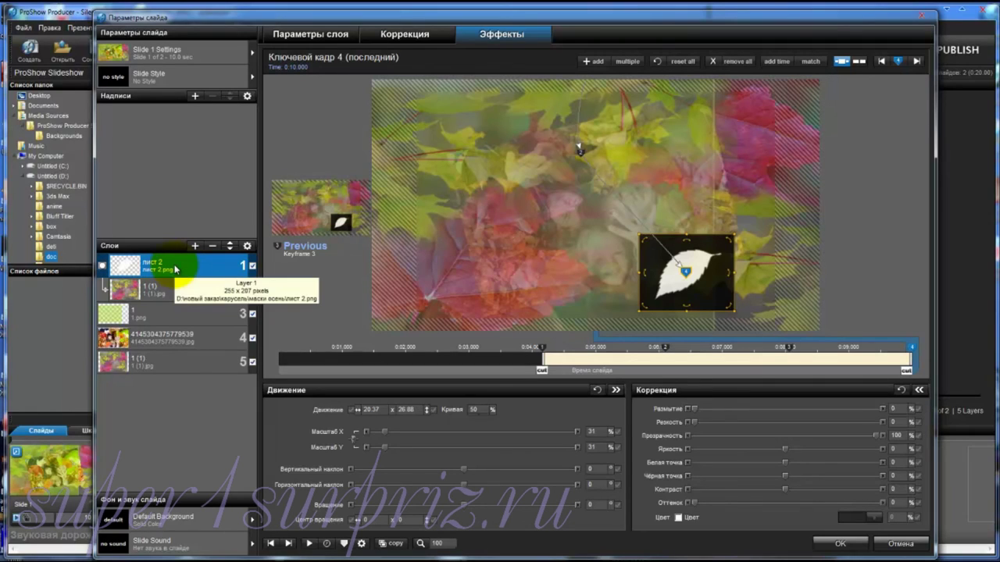
Duplicate the leaf mask layer and move the copy below the mask group, directly above the 1.png overlay
right_click(175, 269)
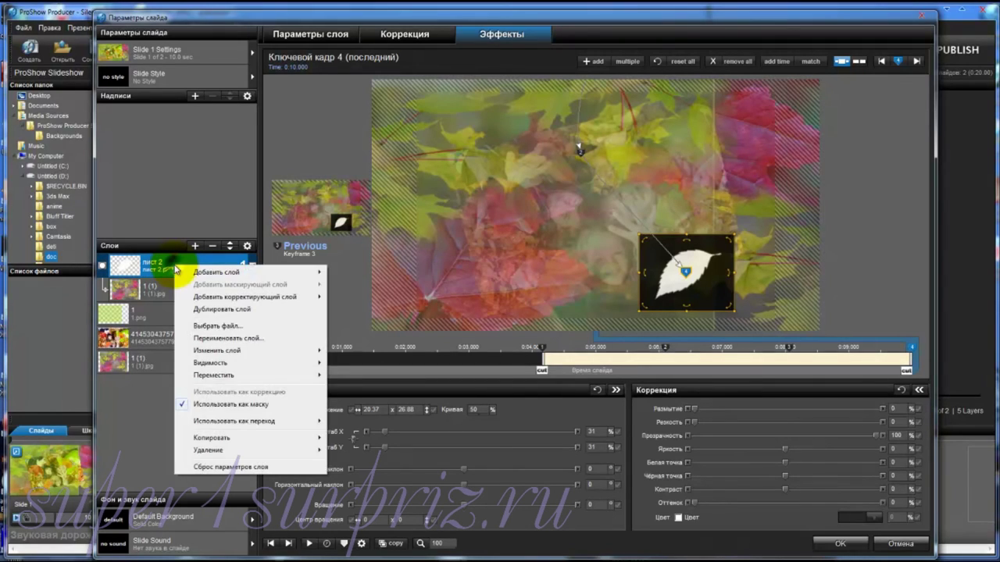
left_click(207, 310)
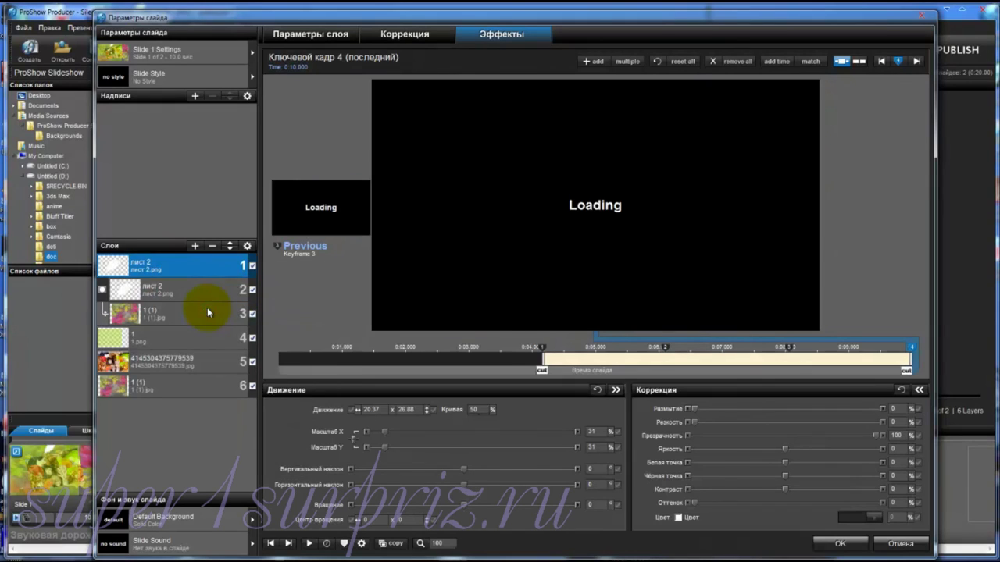
left_click(232, 249)
left_click(231, 249)
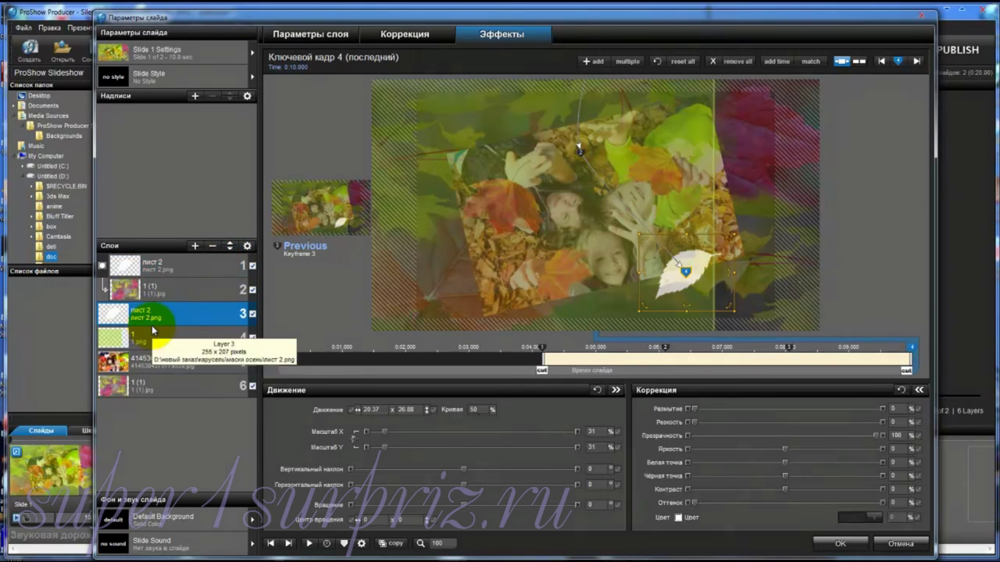
Add a solid colour layer in black (RGB 0, 0, 0) at 100% opacity and 1280 x 720 resolution
left_click(195, 247)
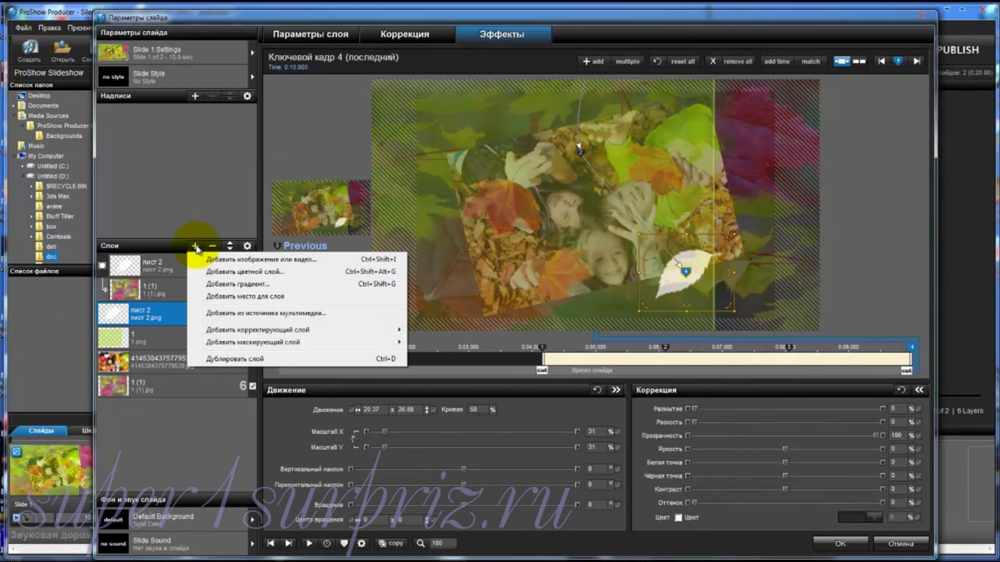
left_click(212, 271)
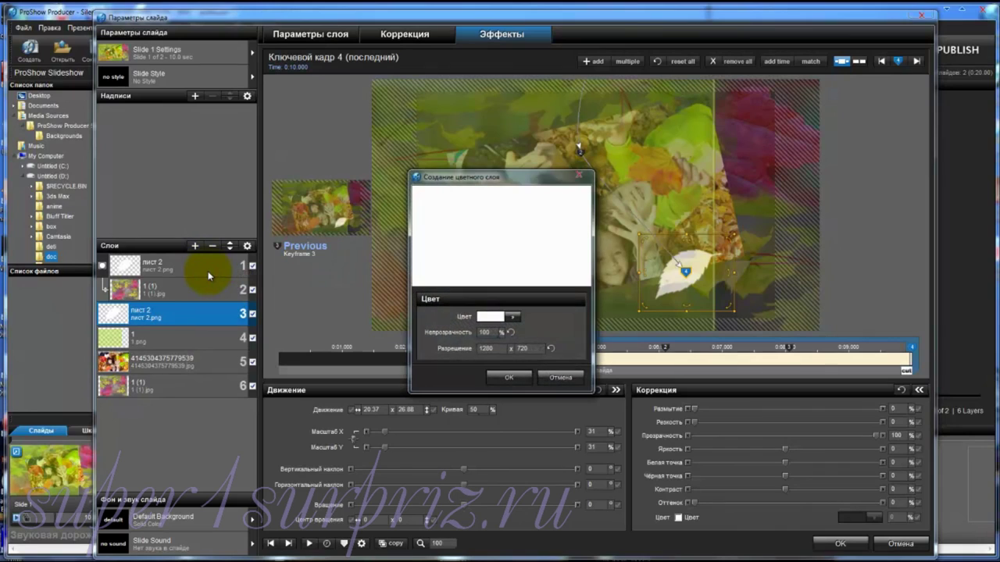
left_click(516, 318)
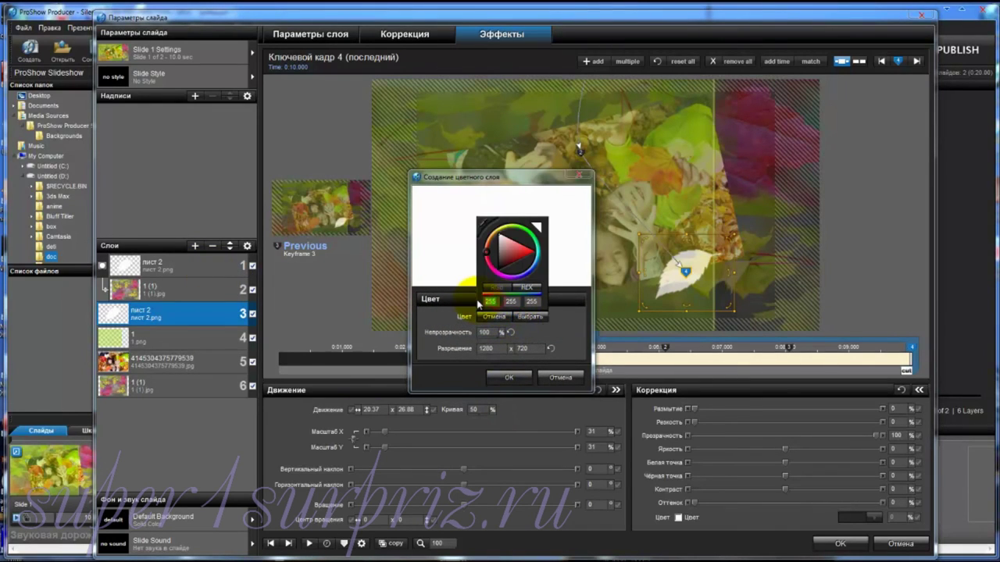
type("0")
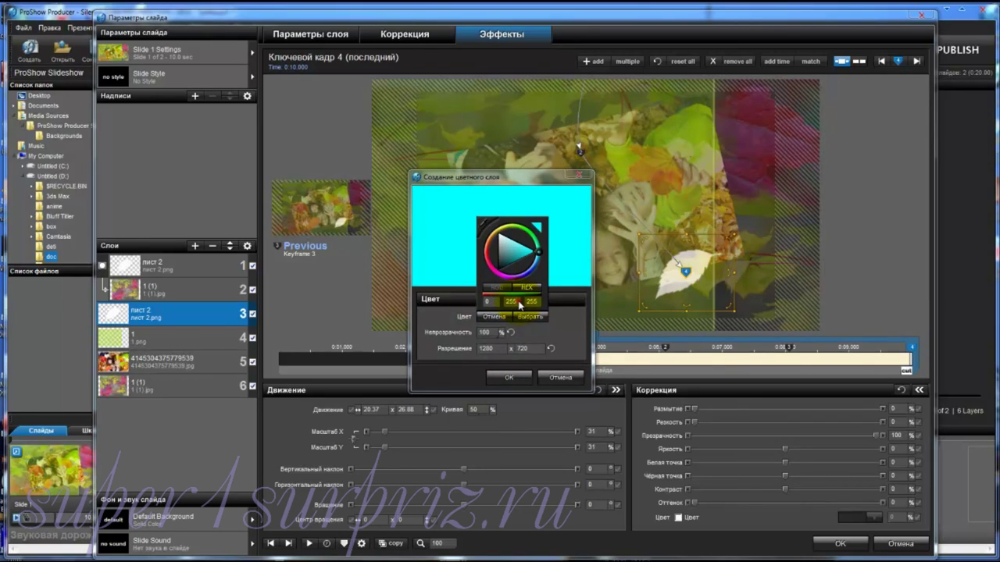
key("Tab")
type("0")
key("Tab")
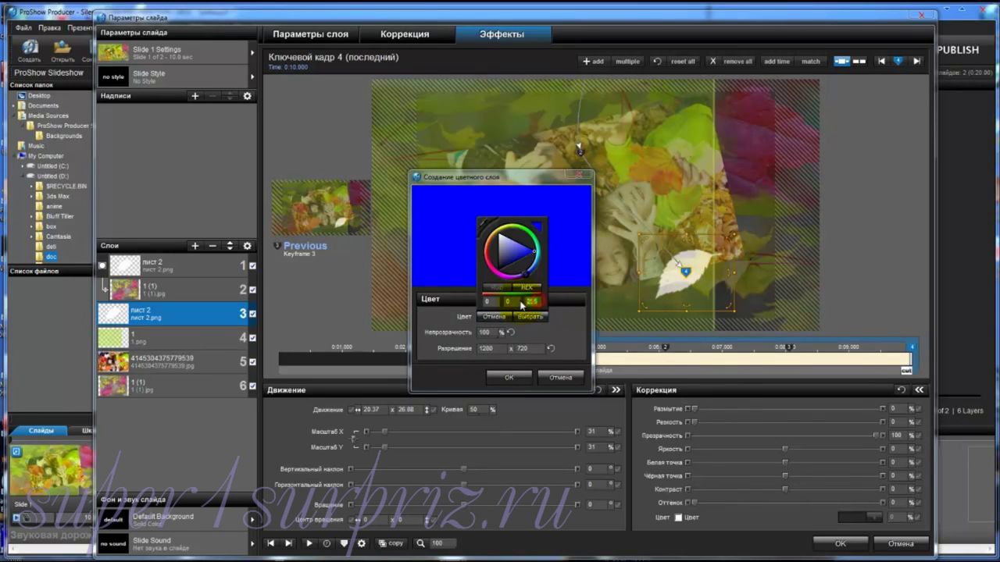
type("0")
left_click(531, 317)
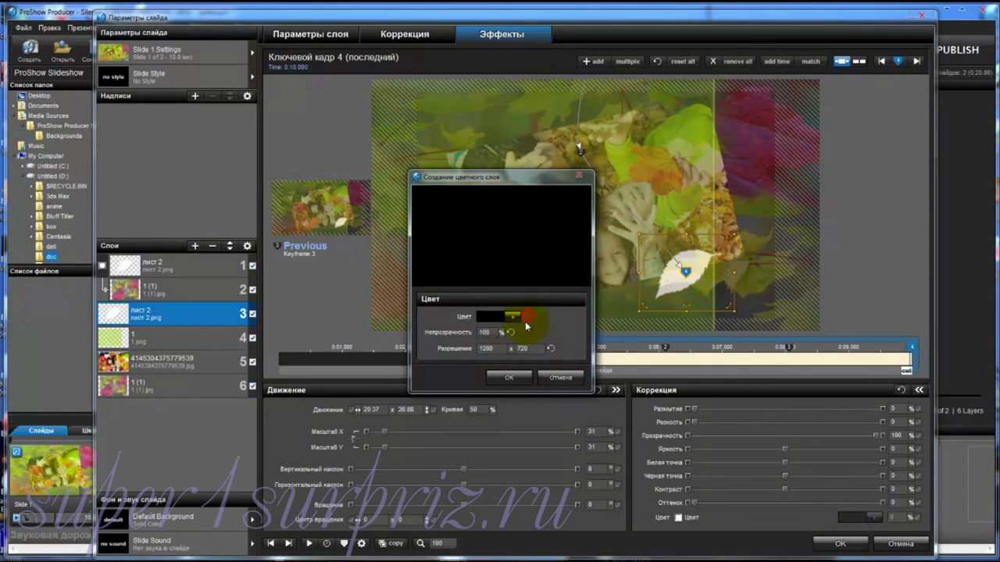
left_click(517, 380)
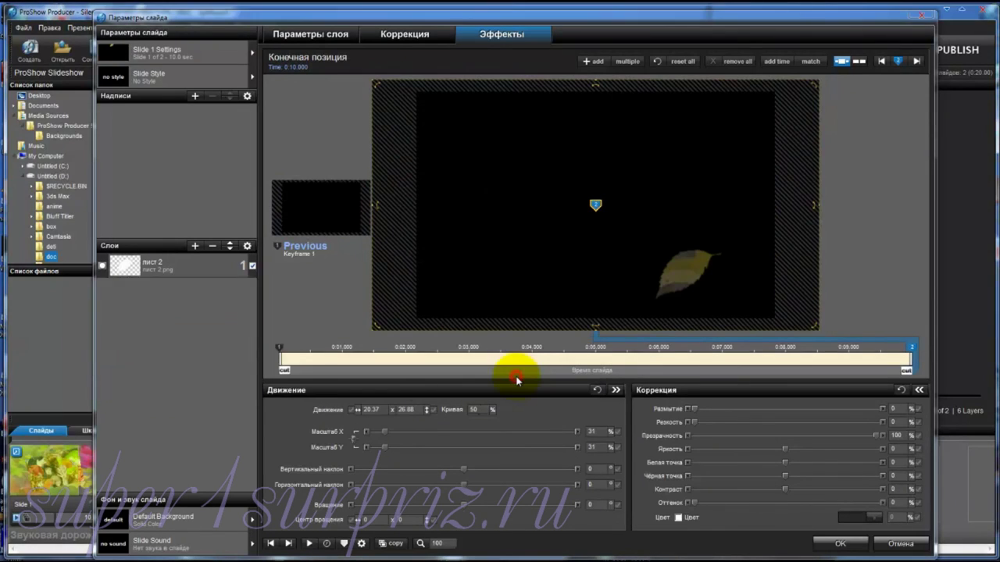
Move the black solid layer beneath the duplicated leaf layer and use that leaf as its mask
left_click(220, 312)
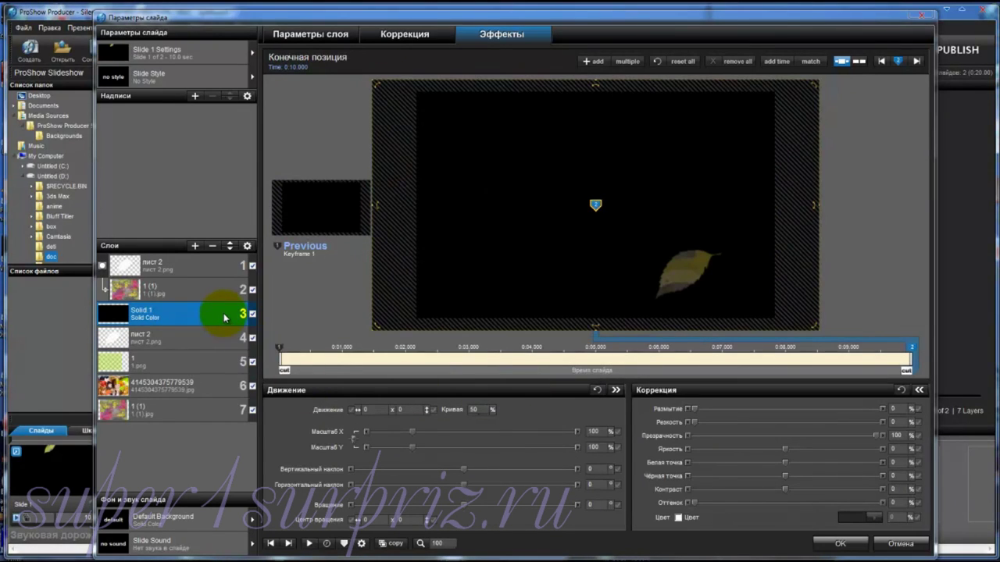
left_click(231, 250)
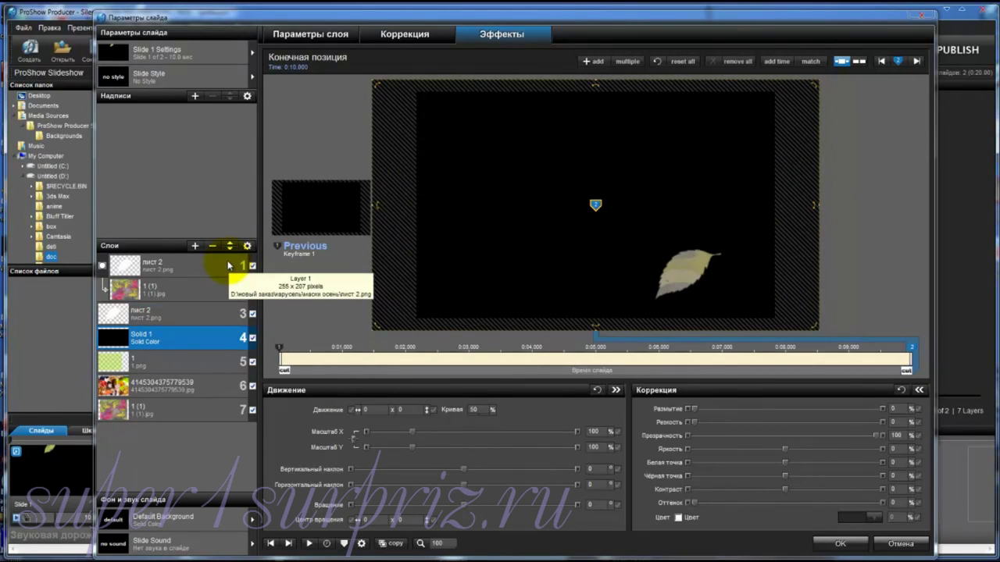
left_click(175, 317)
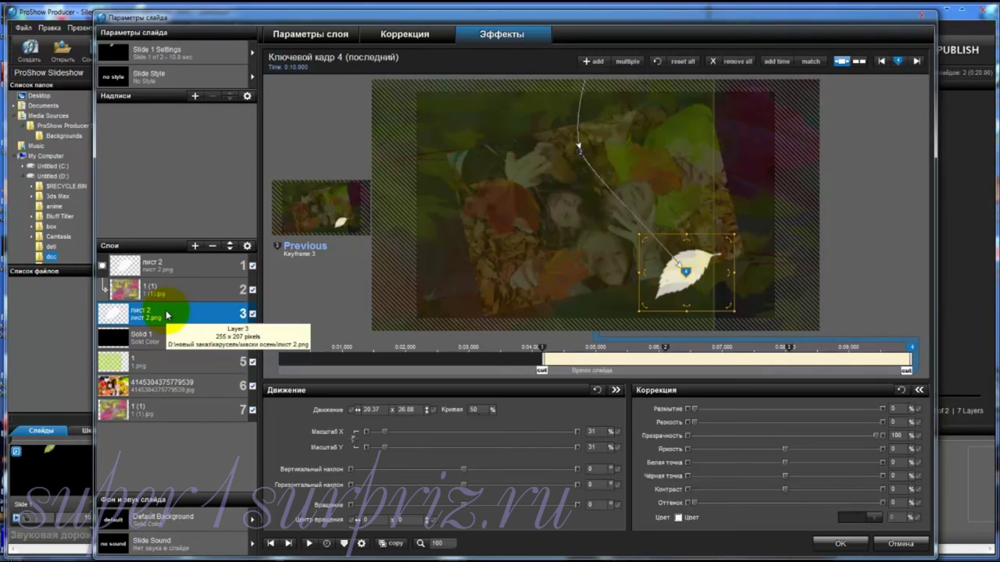
right_click(167, 315)
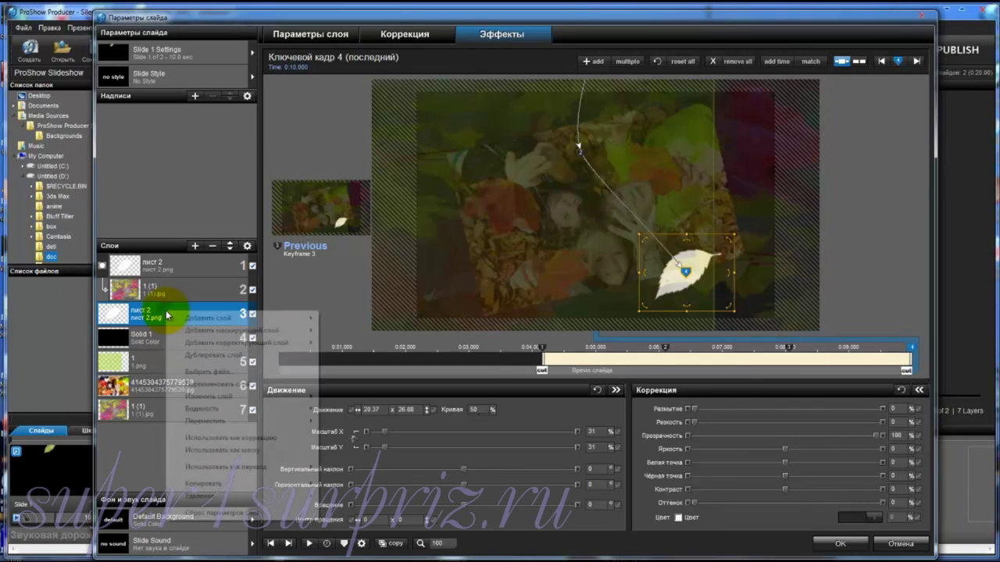
left_click(196, 451)
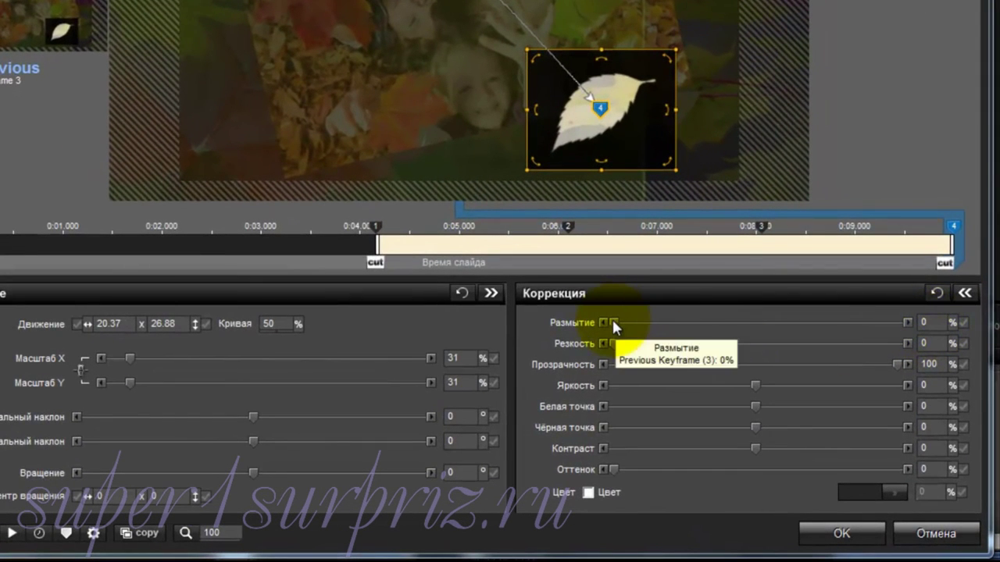
Set the shadow leaf mask's blur to 36% and opacity to 50% at the last keyframe
left_click(613, 322)
left_click_drag(613, 322, 713, 327)
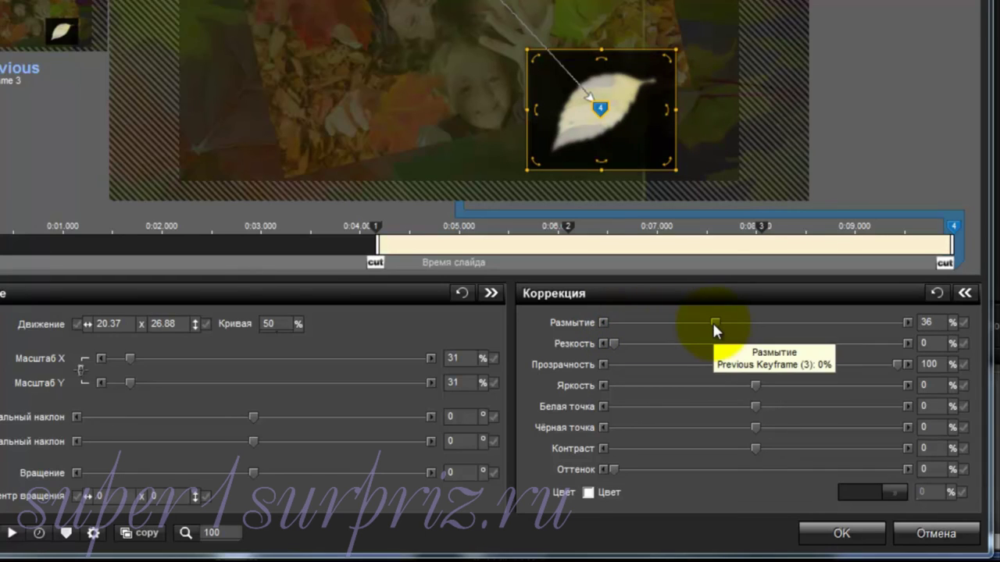
left_click_drag(898, 363, 734, 375)
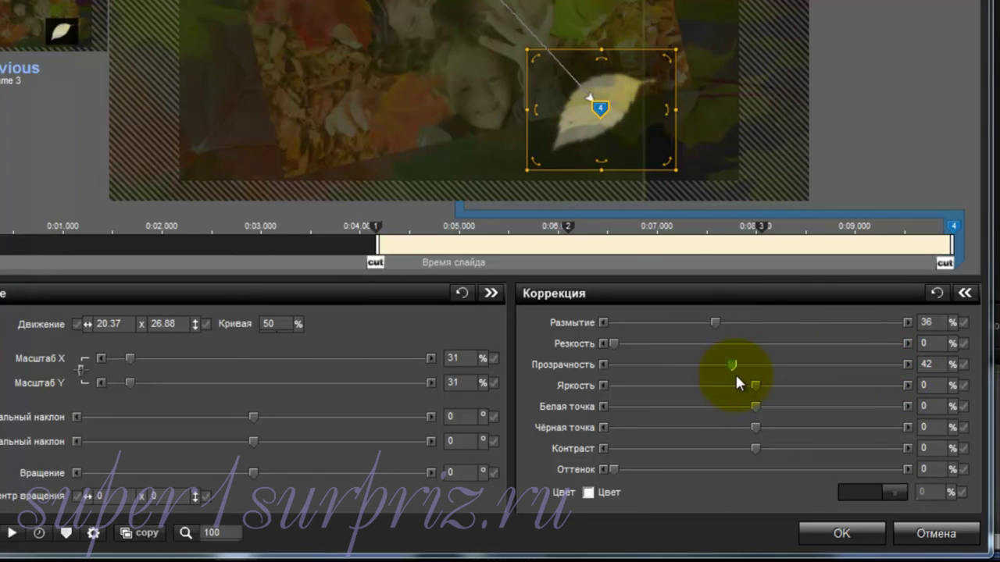
left_click_drag(735, 374, 740, 372)
double_click(937, 363)
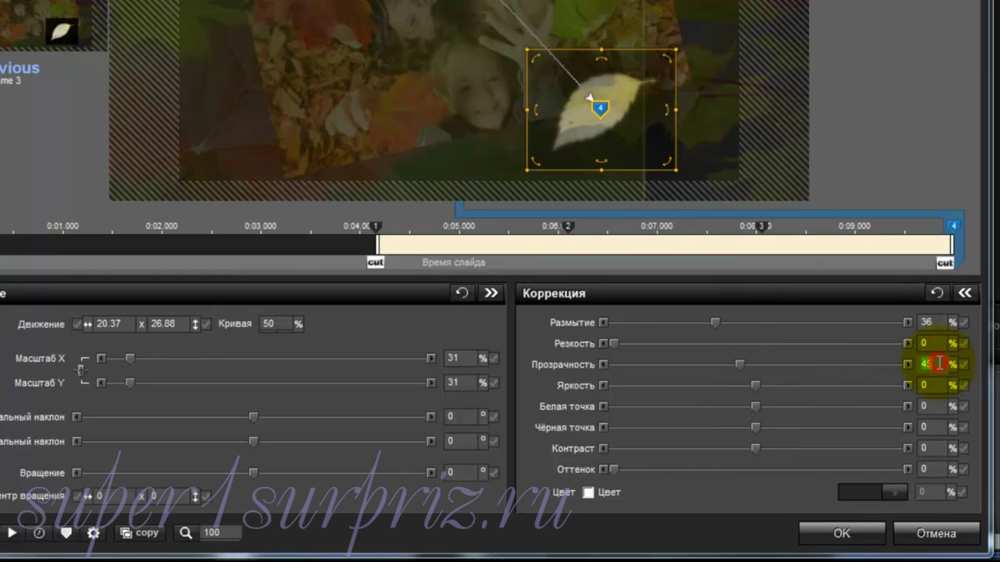
type("50")
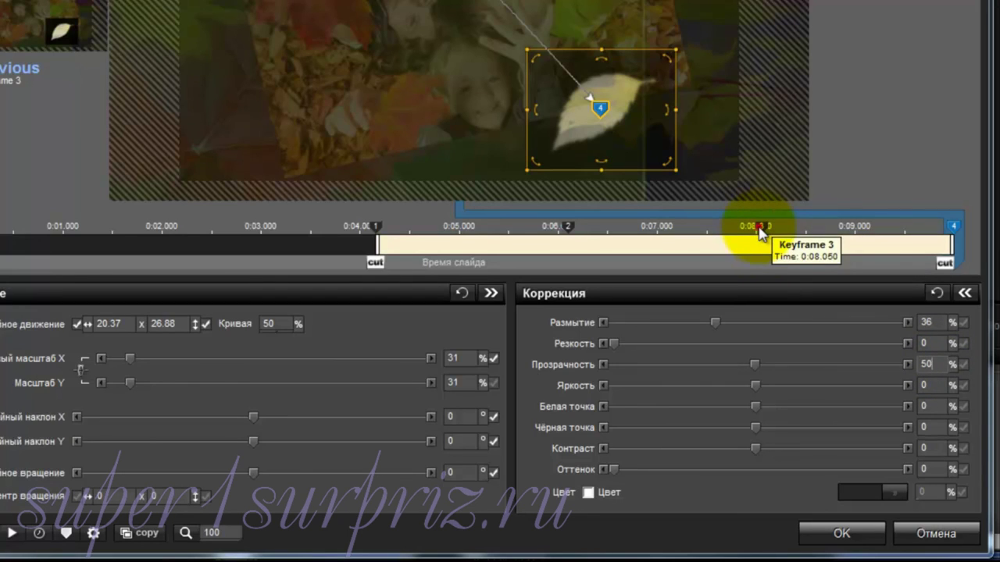
Set the shadow leaf mask's opacity to 50% and blur to 36% at keyframe 3
left_click(759, 231)
type("50")
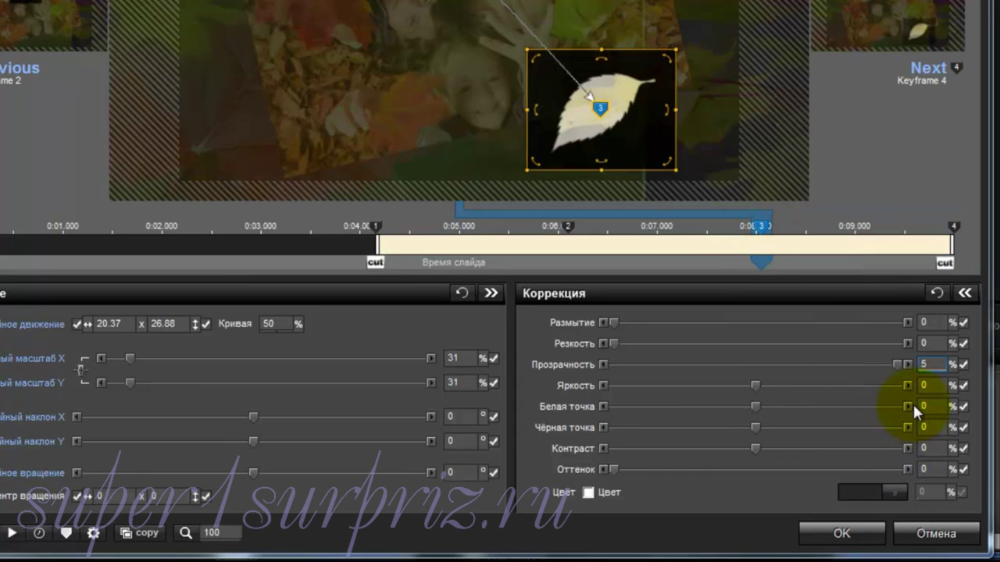
left_click(933, 323)
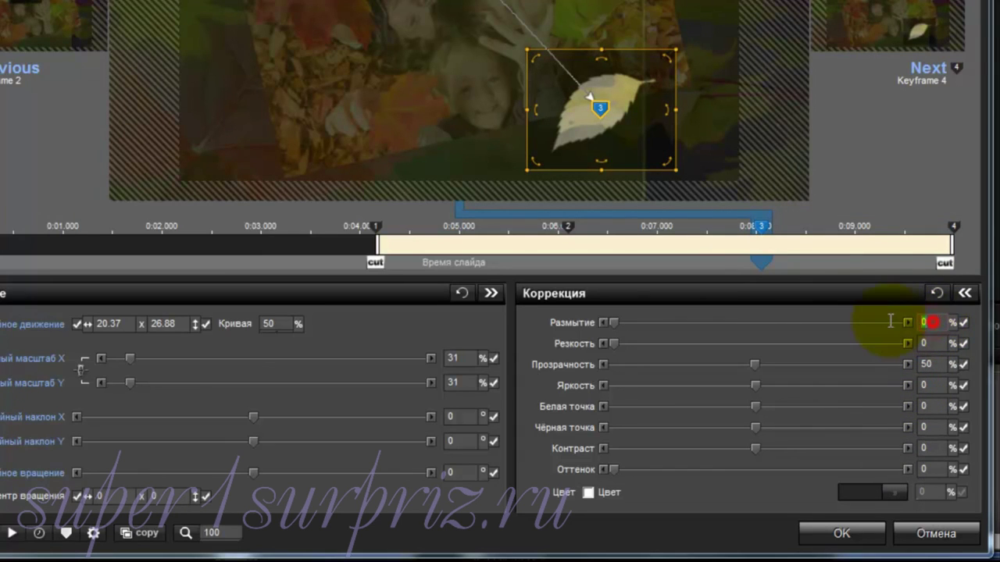
type("36")
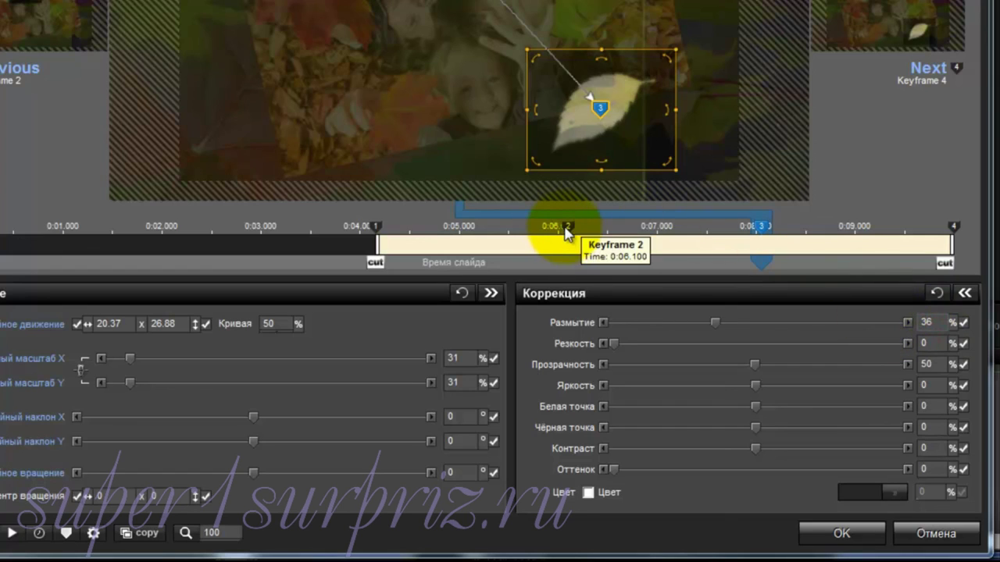
Set the shadow leaf mask's blur to 36% and opacity to 50% at keyframe 2
left_click(567, 227)
left_click(949, 322)
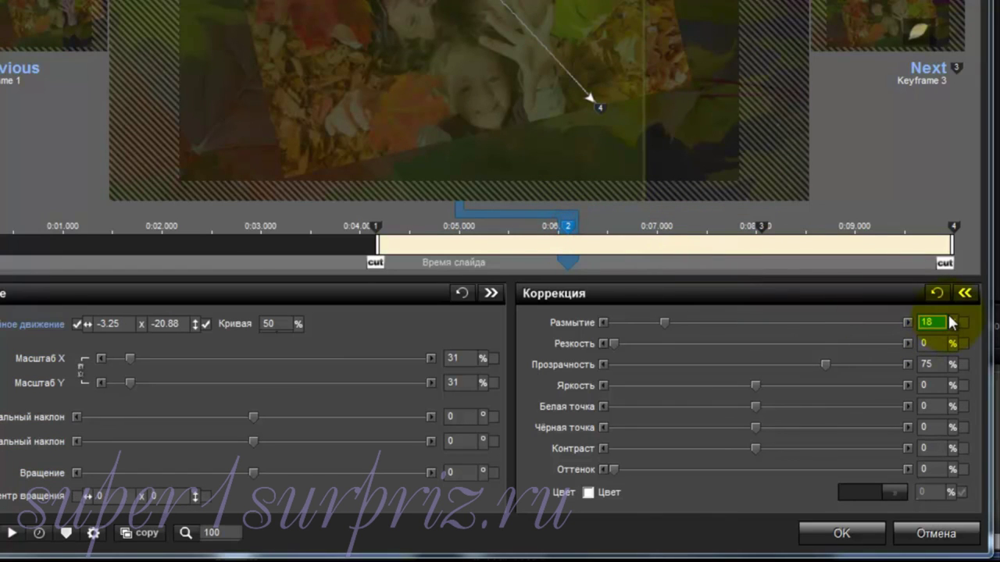
type("36")
left_click(938, 364)
type("50")
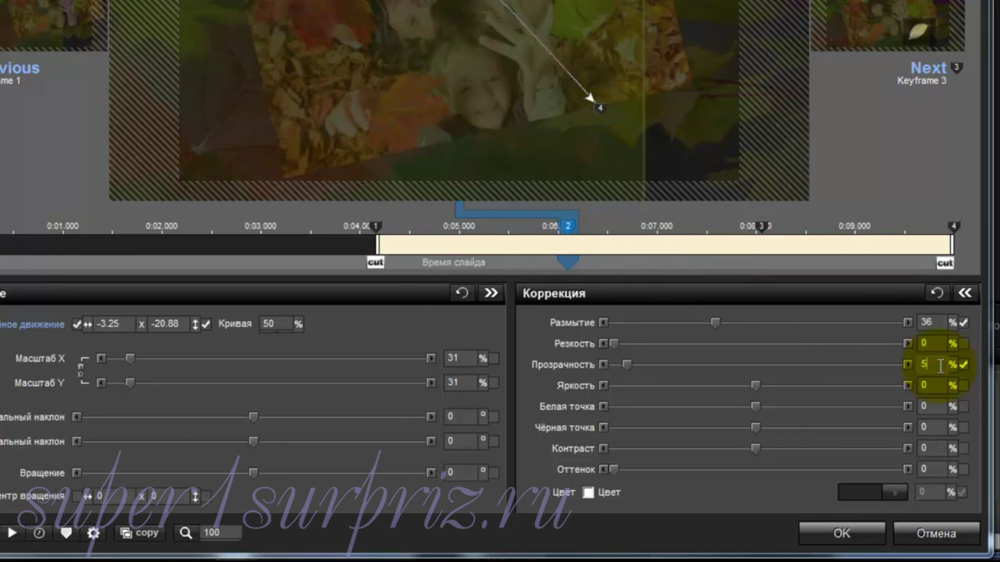
Set the shadow leaf mask's opacity to 50% and blur to 36% at the first keyframe and preview the slide
left_click(377, 228)
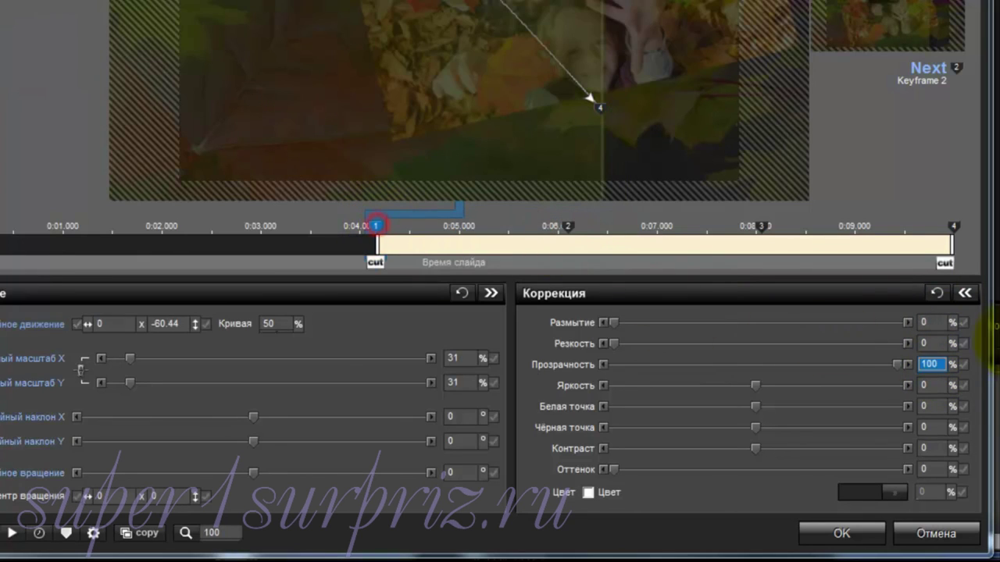
type("50")
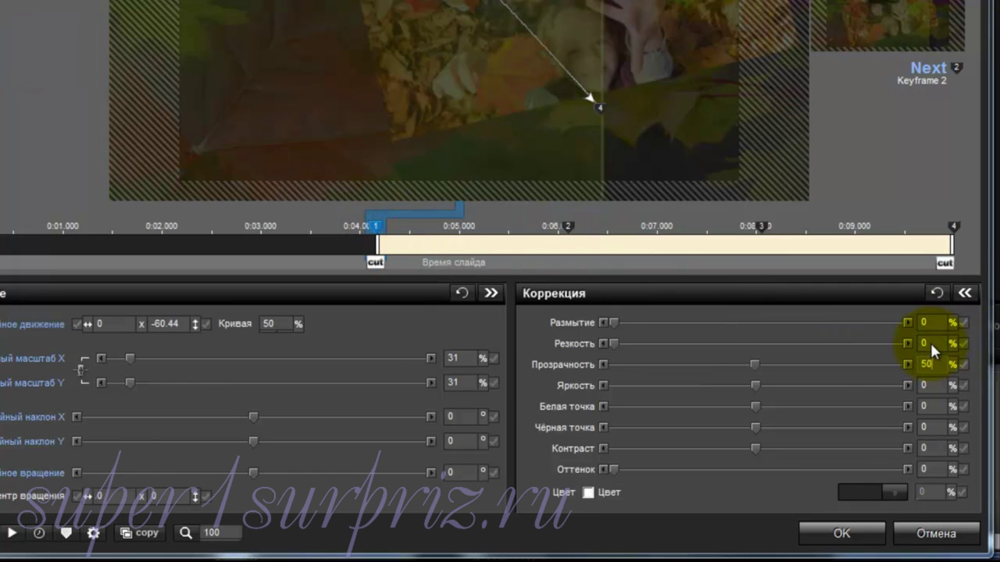
left_click(936, 321)
type("36")
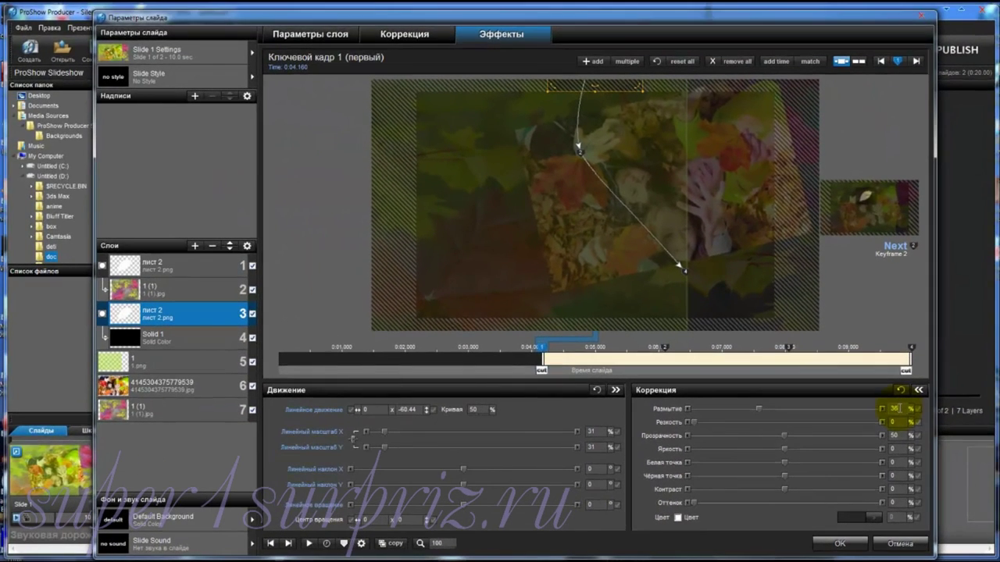
left_click(307, 545)
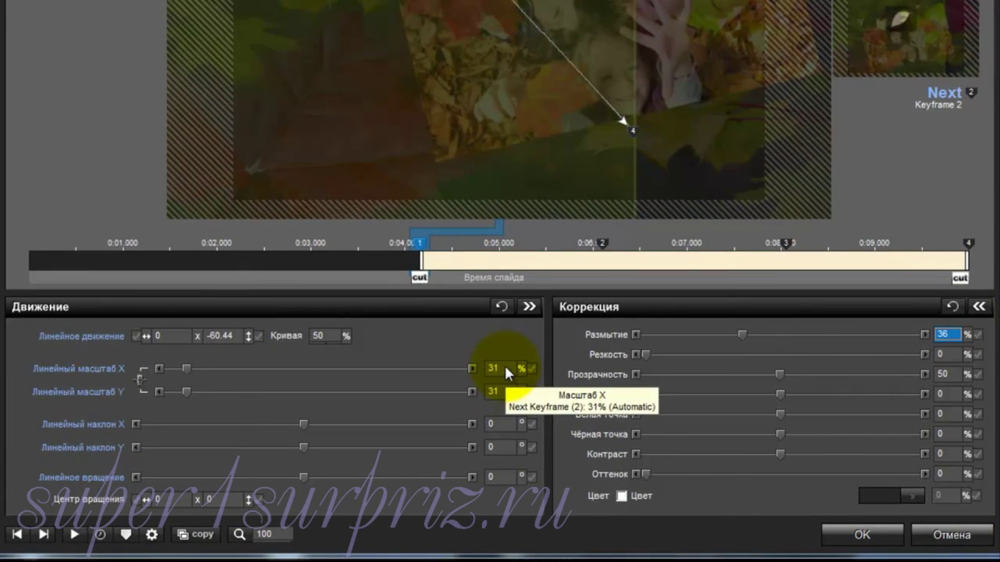
Set the shadow leaf mask's X and Y scale to 35% at the first and last keyframes
double_click(506, 367)
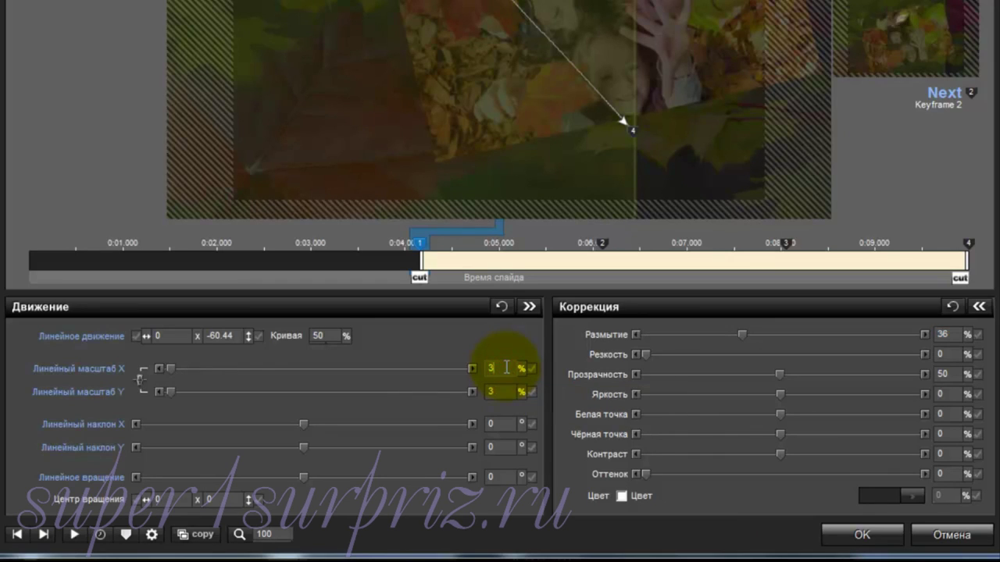
type("35")
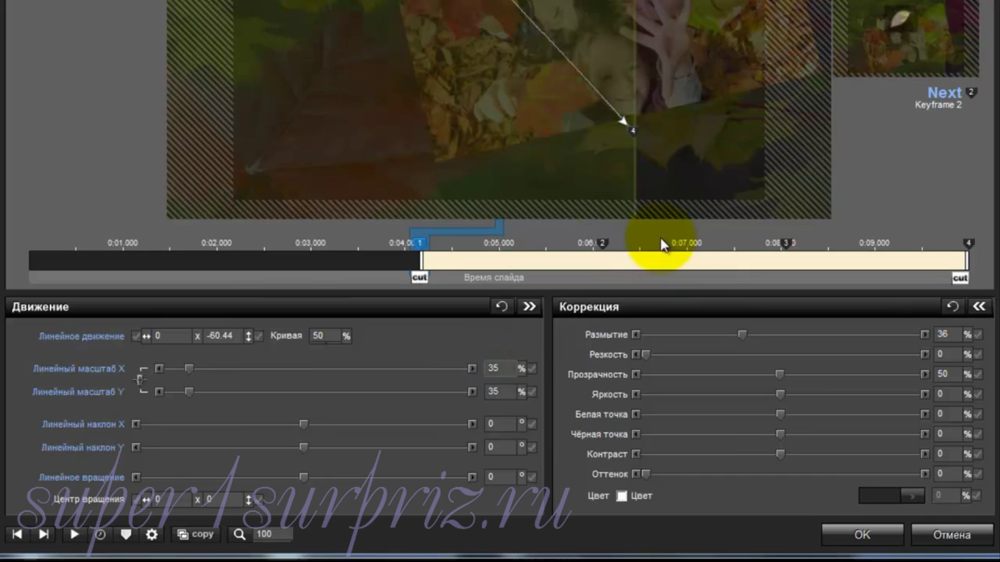
left_click(603, 243)
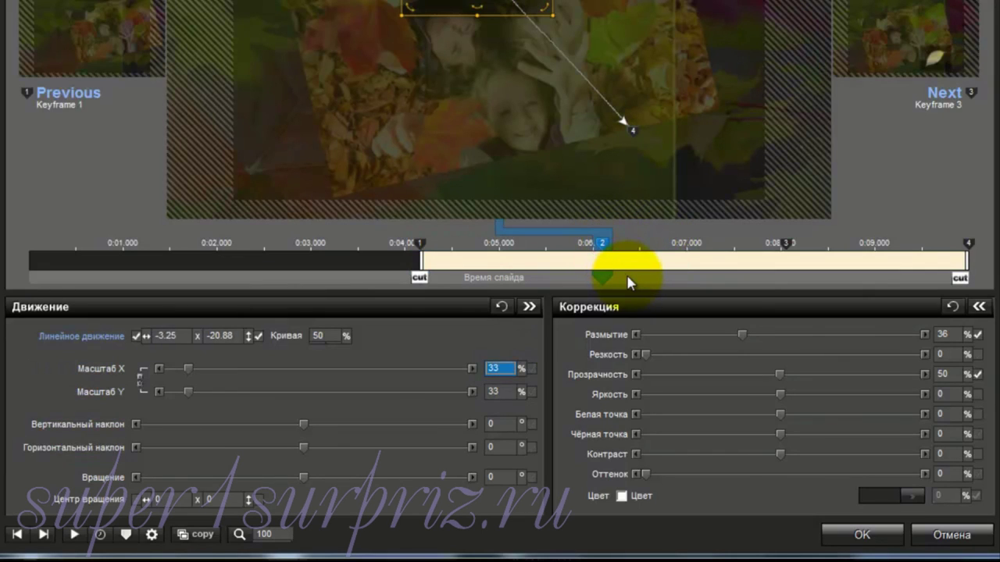
left_click(784, 244)
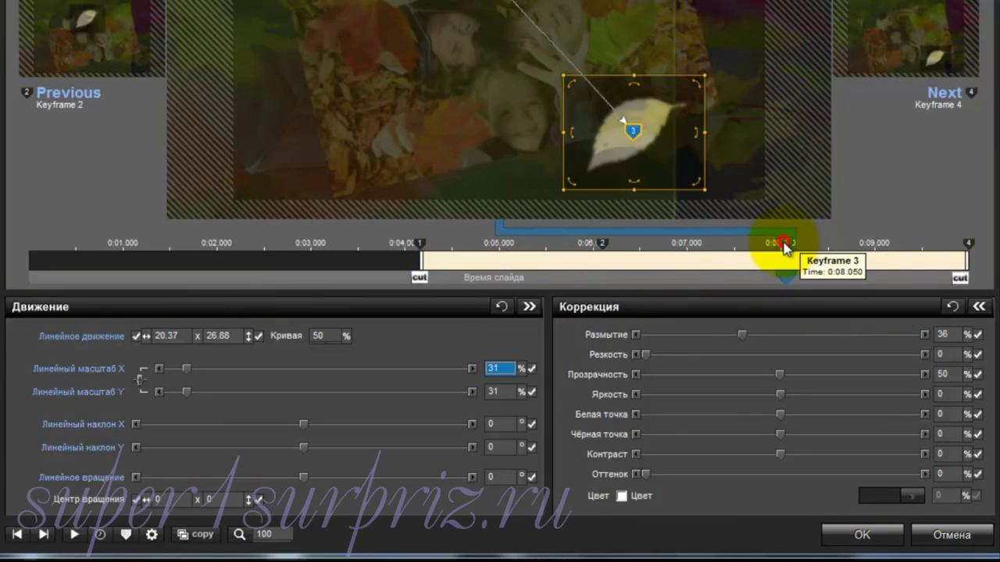
left_click(969, 243)
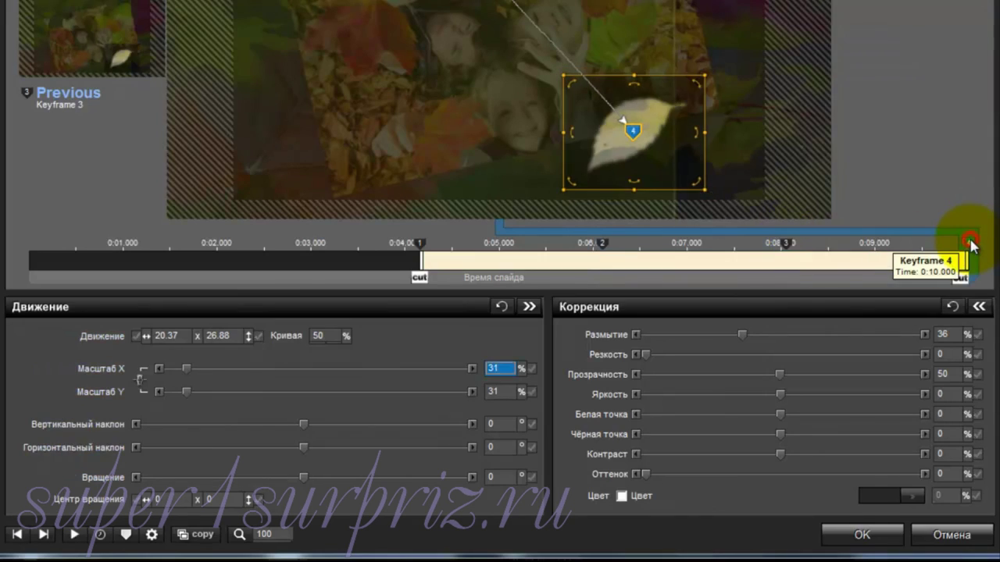
type("35")
key("Return")
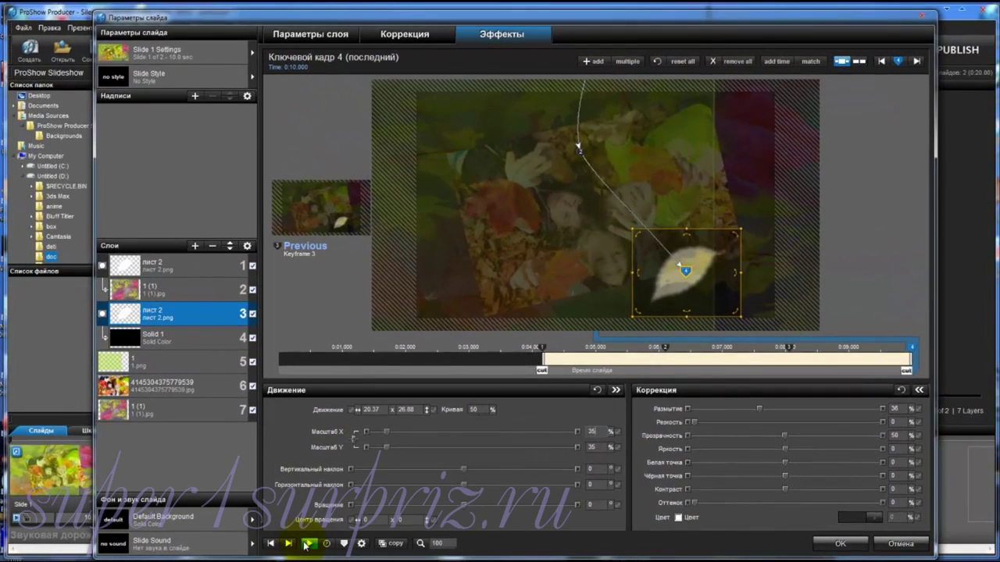
Preview the slide with the enlarged shadow, apply the slide settings and play the slideshow
left_click(309, 544)
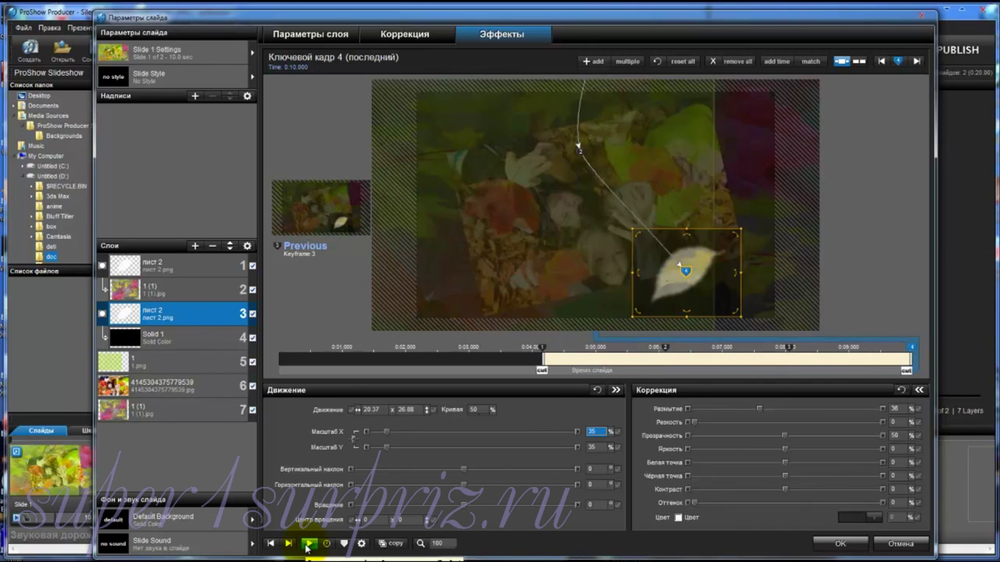
left_click(847, 544)
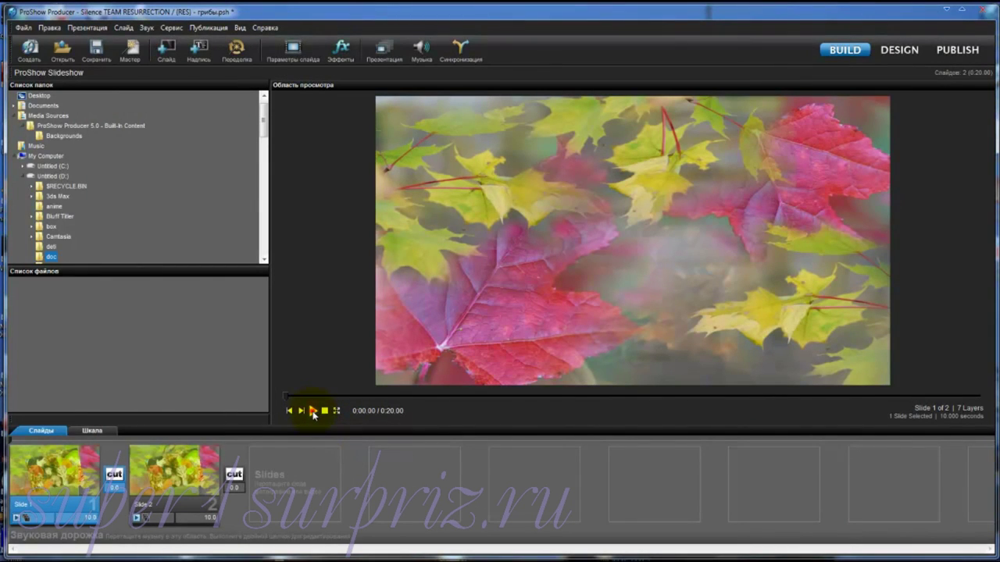
left_click(314, 413)
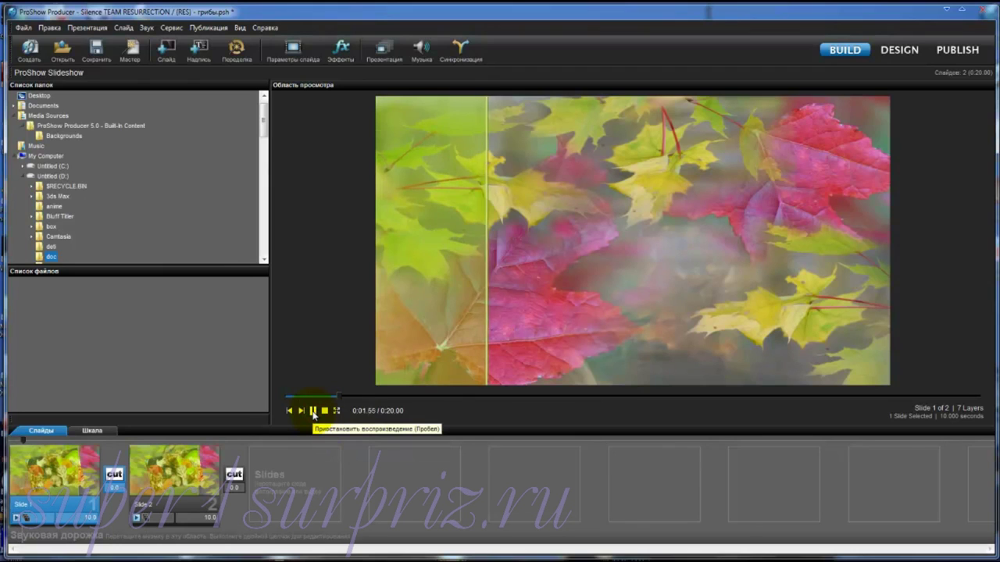